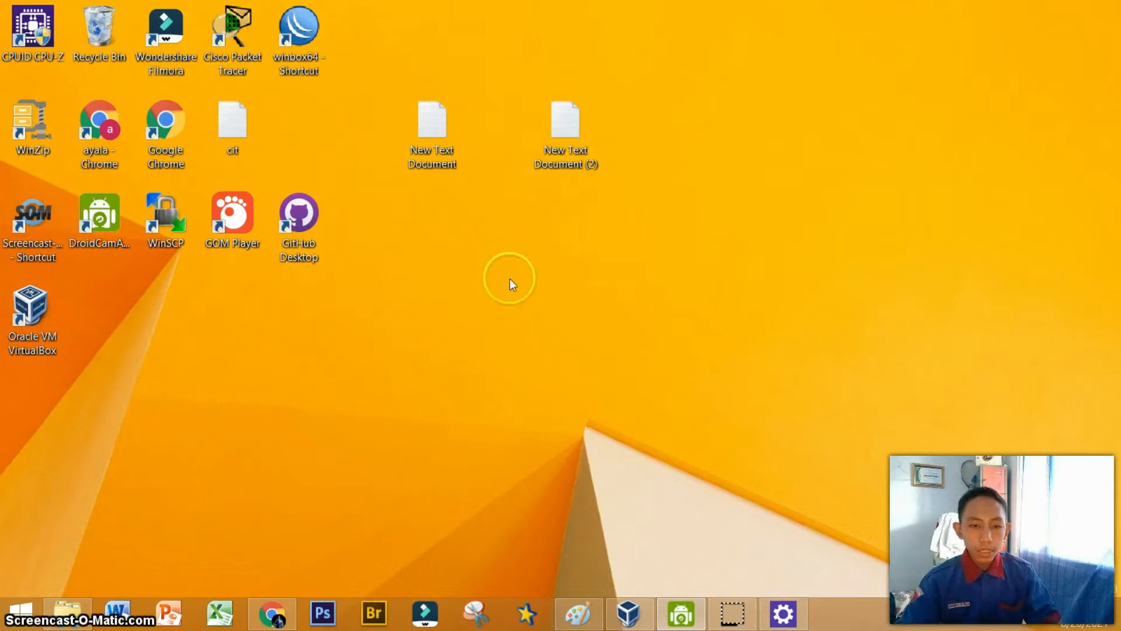
Check the PC's system information in PC and devices settings.
{"action": "left_click", "coordinate": [783, 622]}
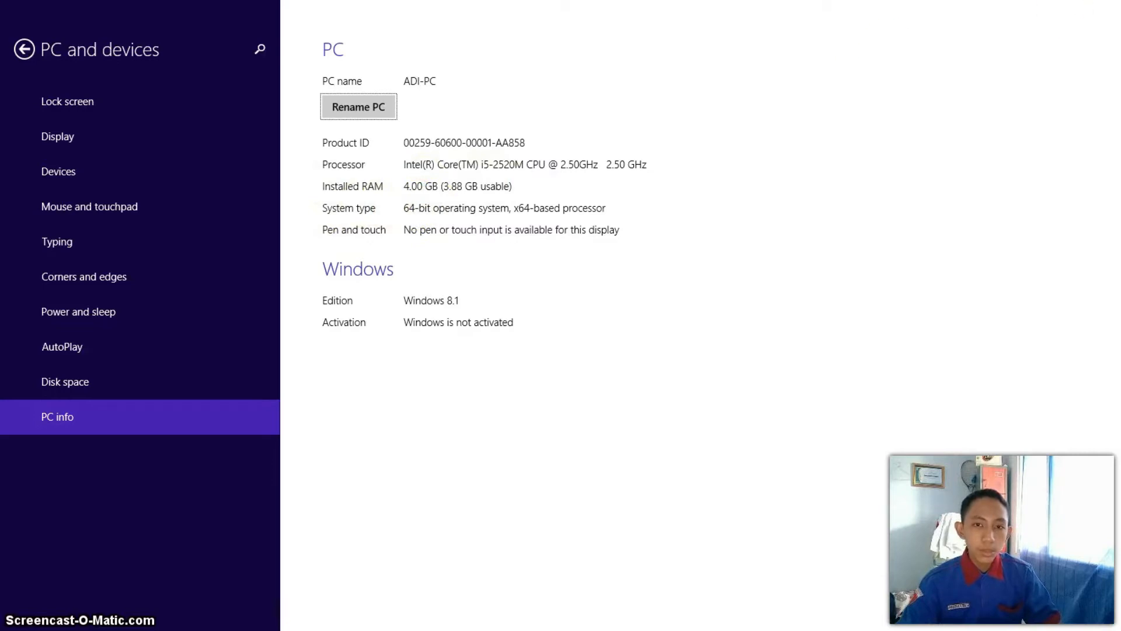
{"action": "left_click", "coordinate": [1105, 7]}
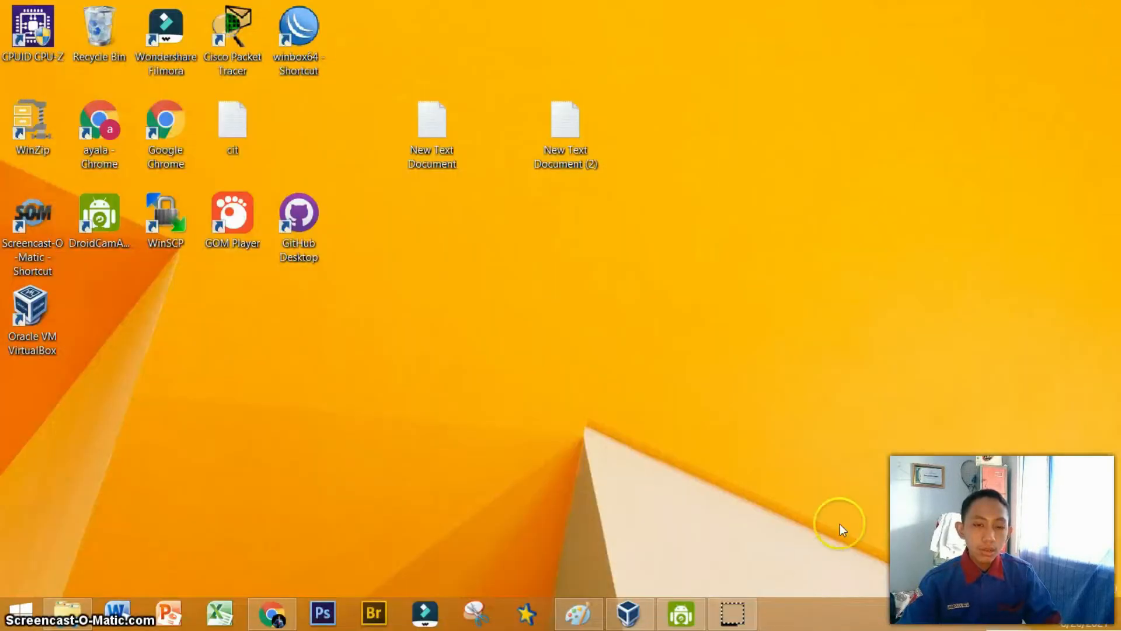
Open VirtualBox Manager and view the About VirtualBox version information.
{"action": "left_click", "coordinate": [617, 624]}
{"action": "left_click", "coordinate": [107, 31]}
{"action": "left_click", "coordinate": [153, 146]}
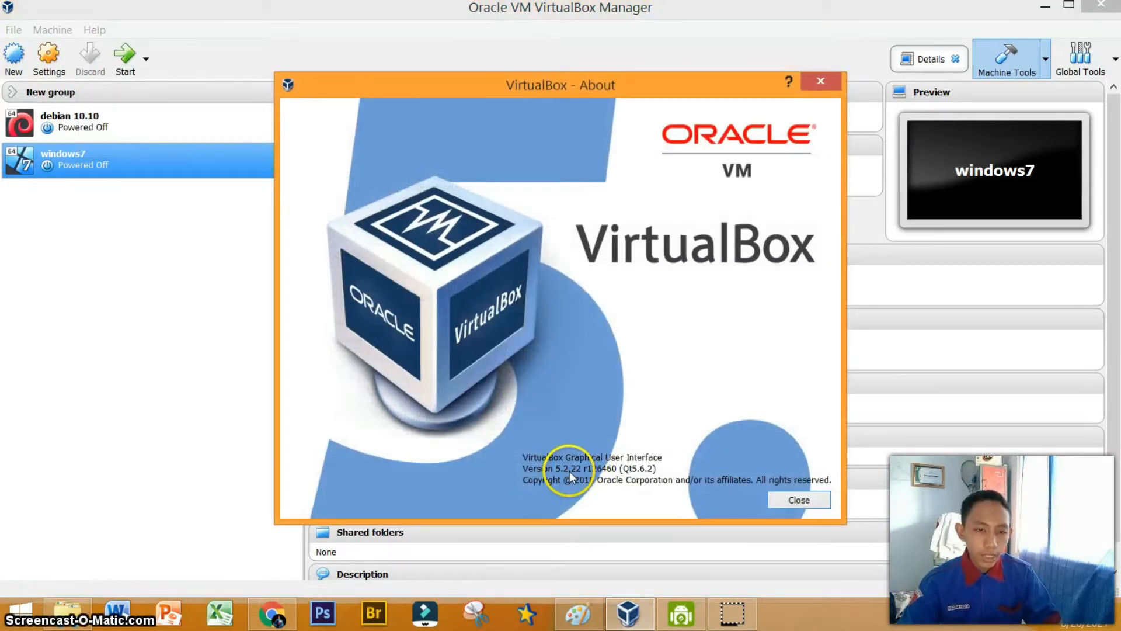
{"action": "left_click", "coordinate": [799, 500]}
{"action": "left_click", "coordinate": [94, 30]}
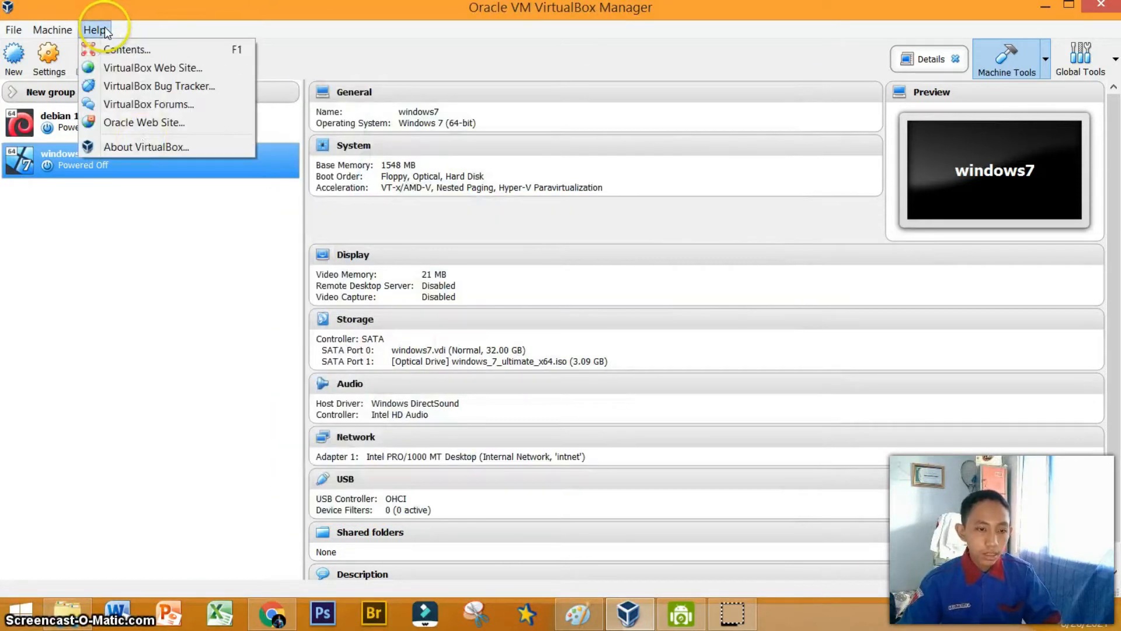
{"action": "left_click", "coordinate": [149, 144]}
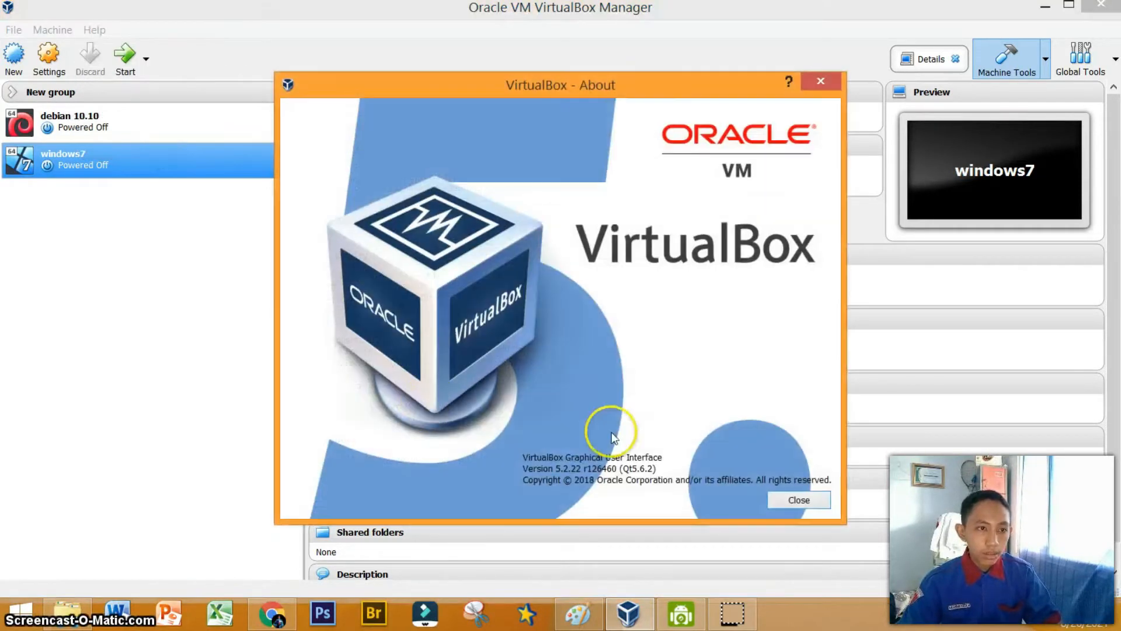
{"action": "left_click", "coordinate": [810, 93]}
Open the VirtualBox website in the browser and maximize the window.
{"action": "left_click", "coordinate": [94, 29]}
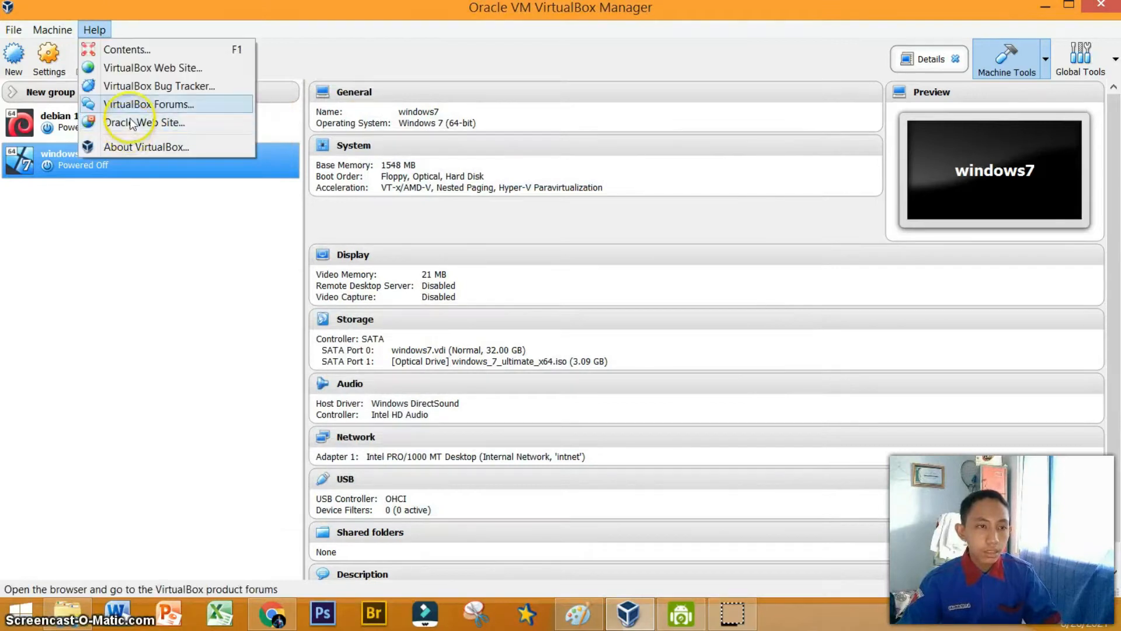
{"action": "left_click", "coordinate": [136, 72]}
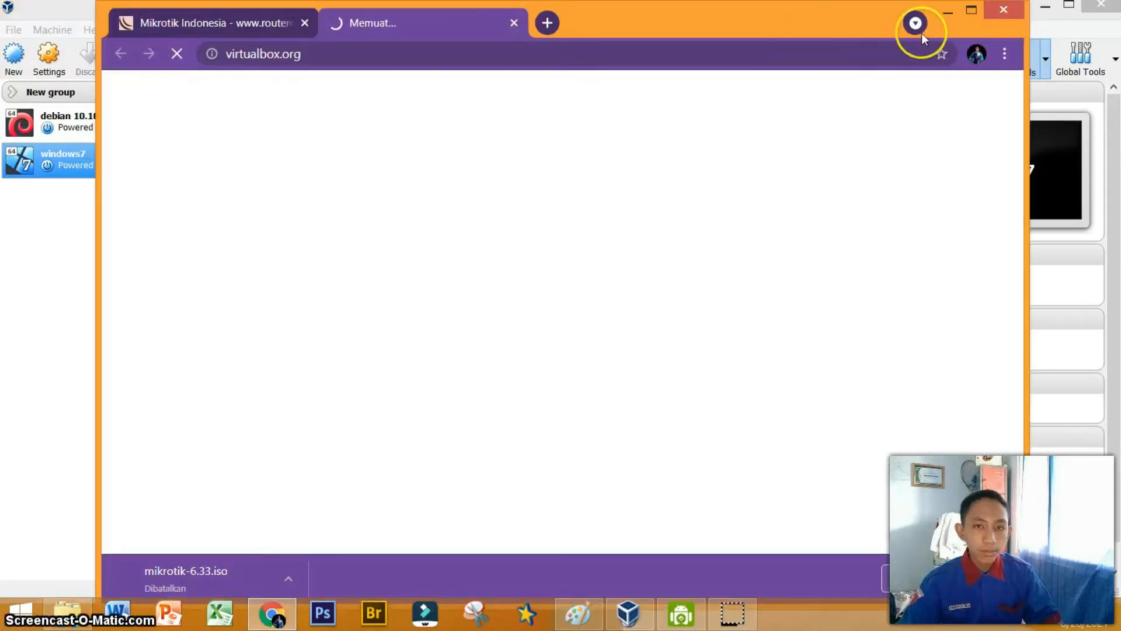
{"action": "left_click", "coordinate": [967, 9]}
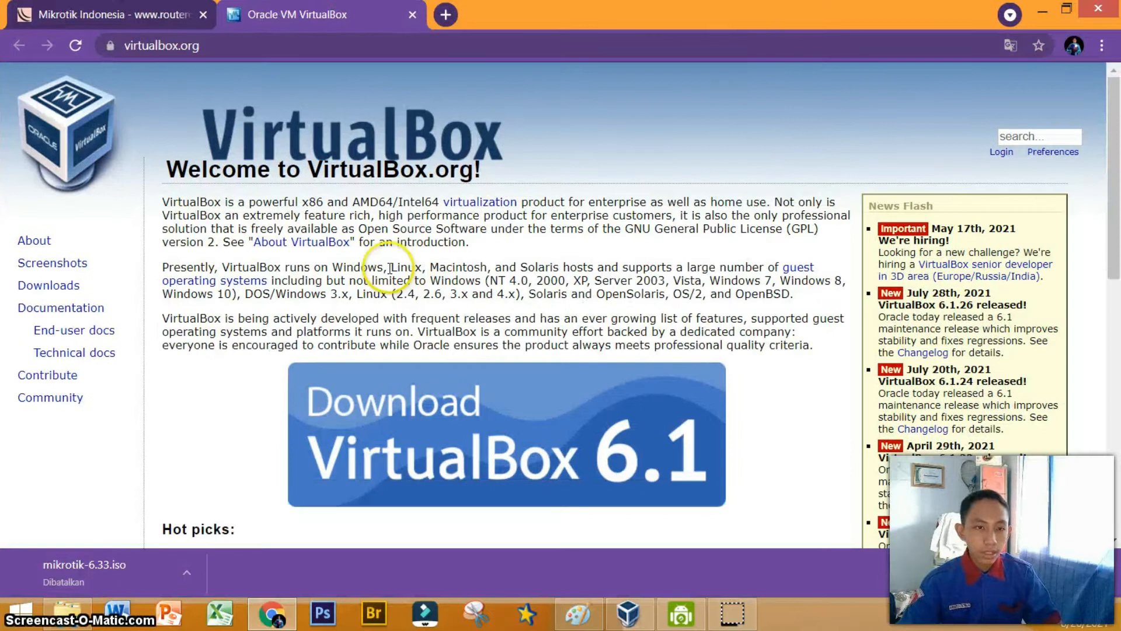
Browse the VirtualBox site's changelog and end-user documentation pages.
{"action": "scroll", "coordinate": [1113, 348], "scroll_direction": "down", "scroll_amount": 5}
{"action": "left_click_drag", "start_coordinate": [1118, 353], "coordinate": [1118, 448]}
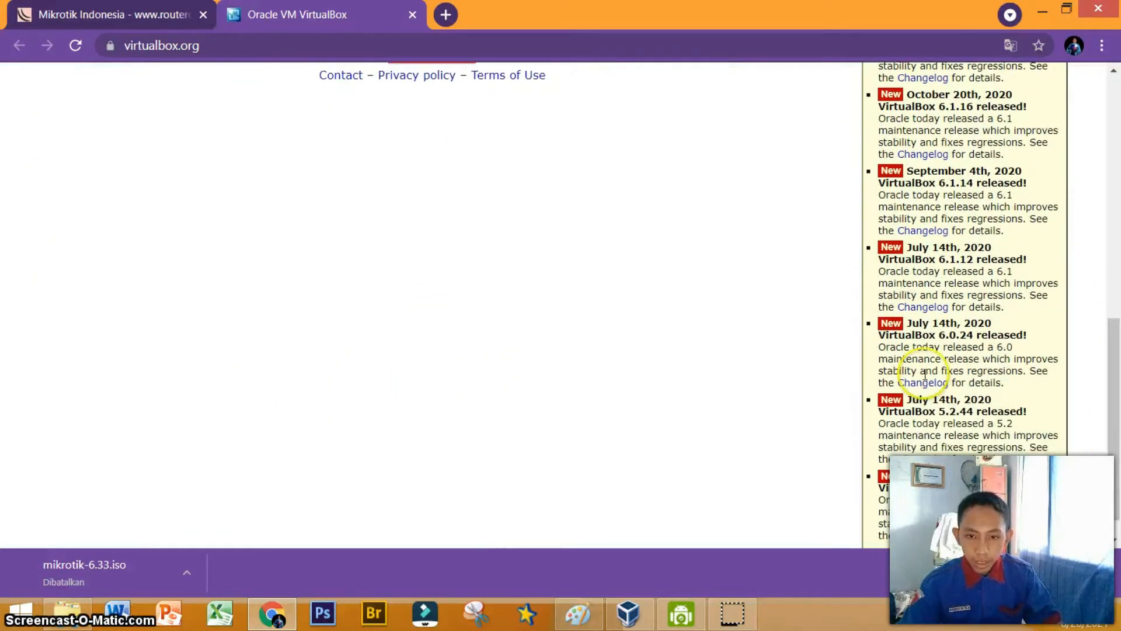
{"action": "left_click", "coordinate": [930, 459]}
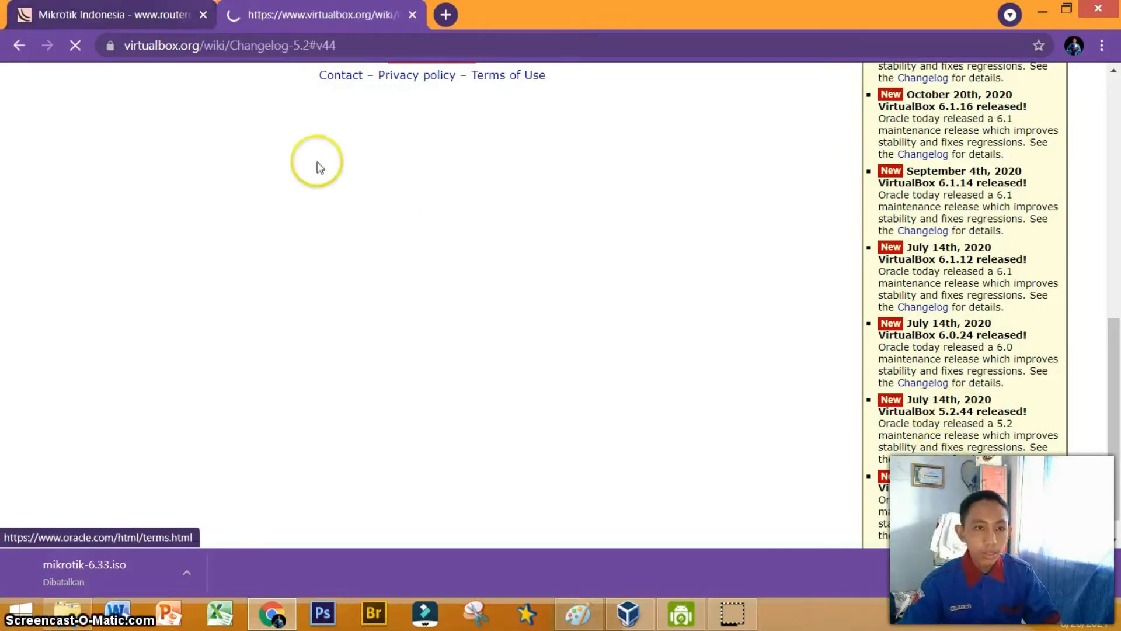
{"action": "scroll", "coordinate": [118, 230], "scroll_direction": "up", "scroll_amount": 3}
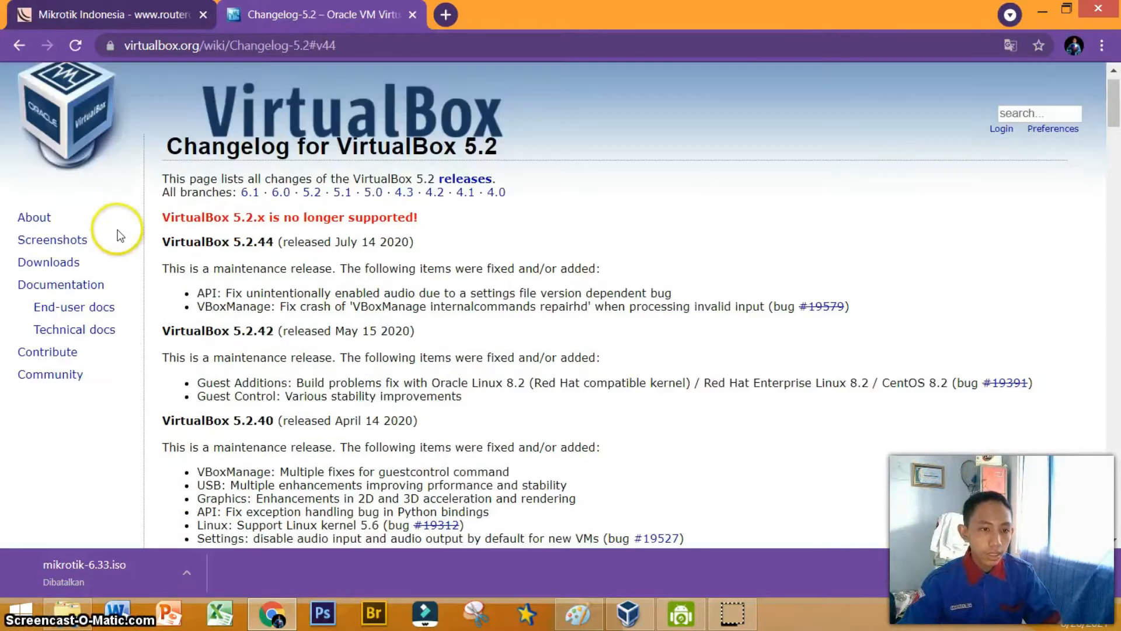
{"action": "left_click", "coordinate": [71, 310]}
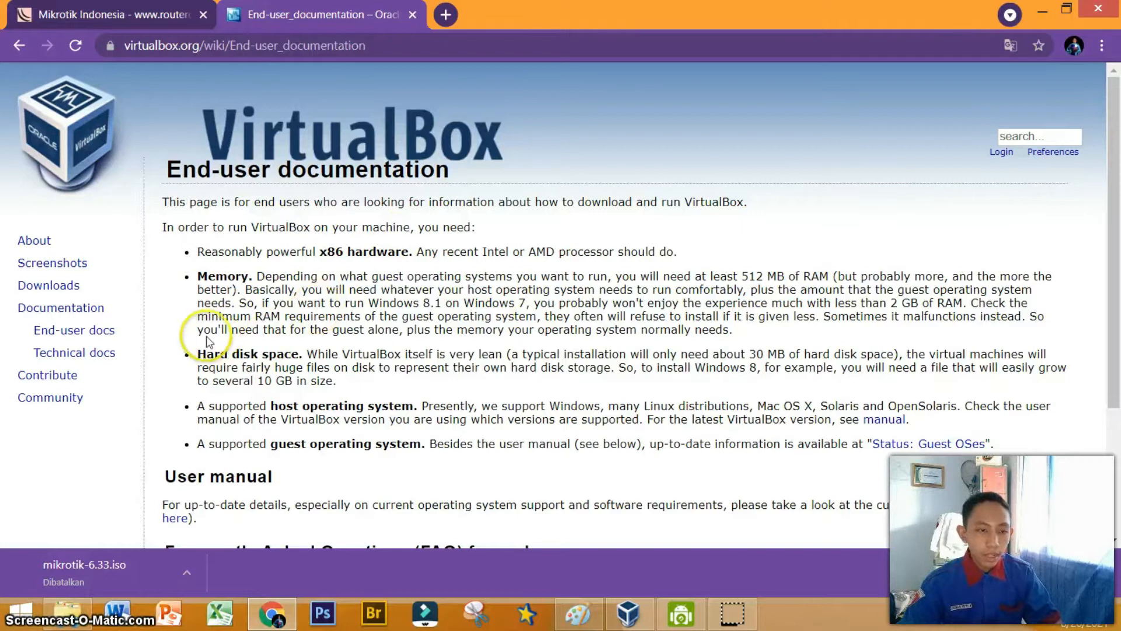
Read the hard disk space requirements in the end-user documentation.
{"action": "double_click", "coordinate": [760, 354]}
{"action": "left_click", "coordinate": [930, 352]}
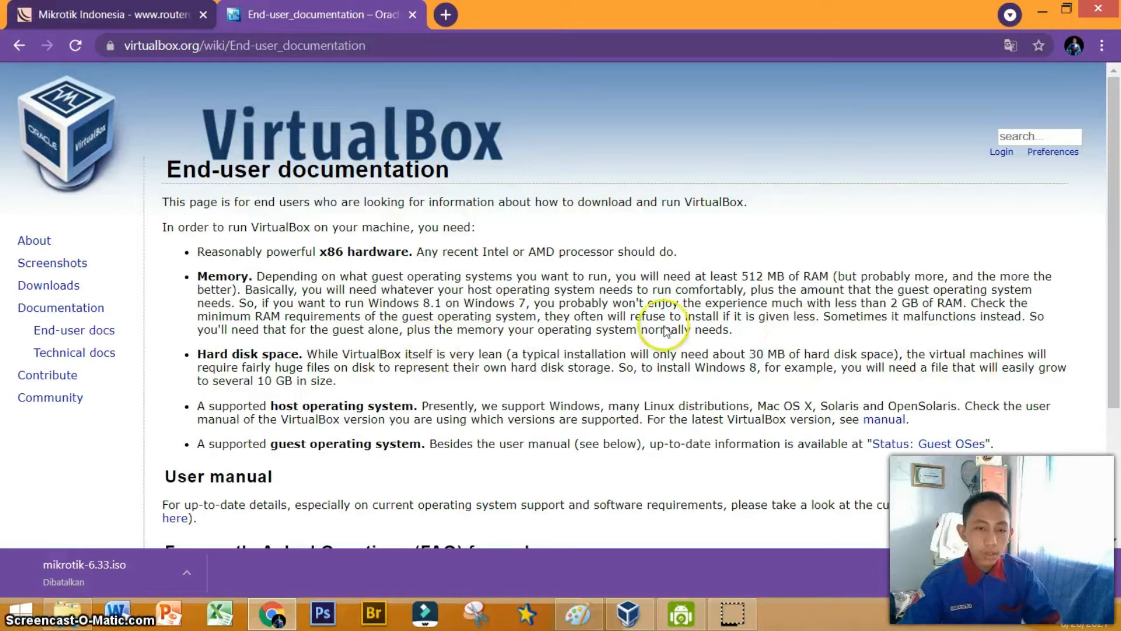
{"action": "left_click_drag", "start_coordinate": [257, 380], "coordinate": [297, 386]}
{"action": "left_click", "coordinate": [298, 378]}
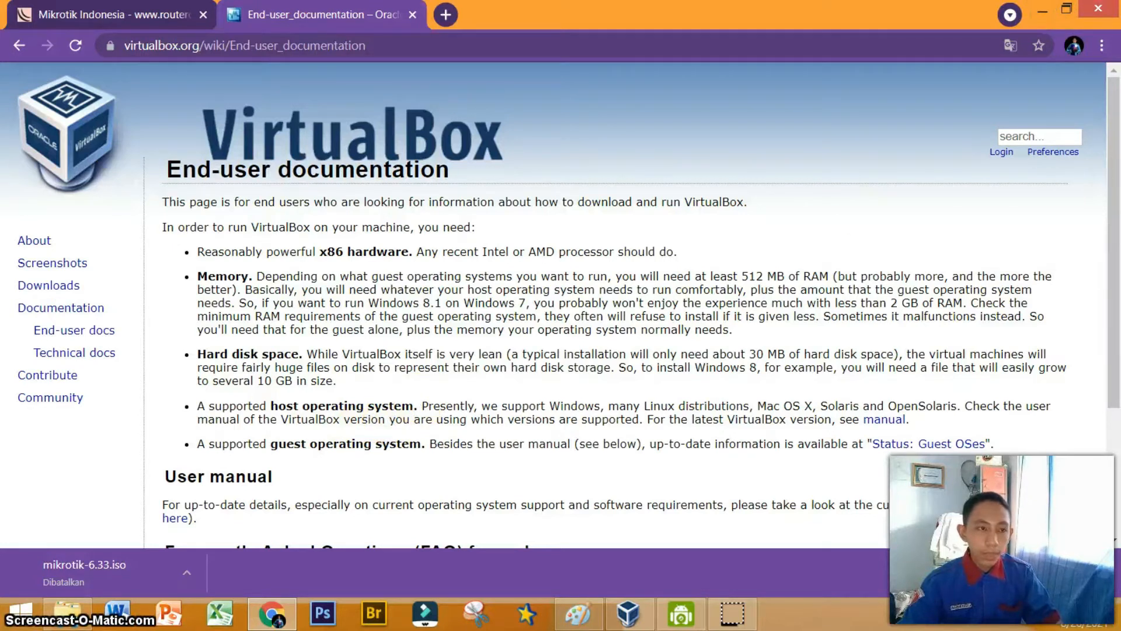
Start the mikrotik-6.33.iso download from the MikroTik archive page and cancel it.
{"action": "left_click", "coordinate": [169, 15]}
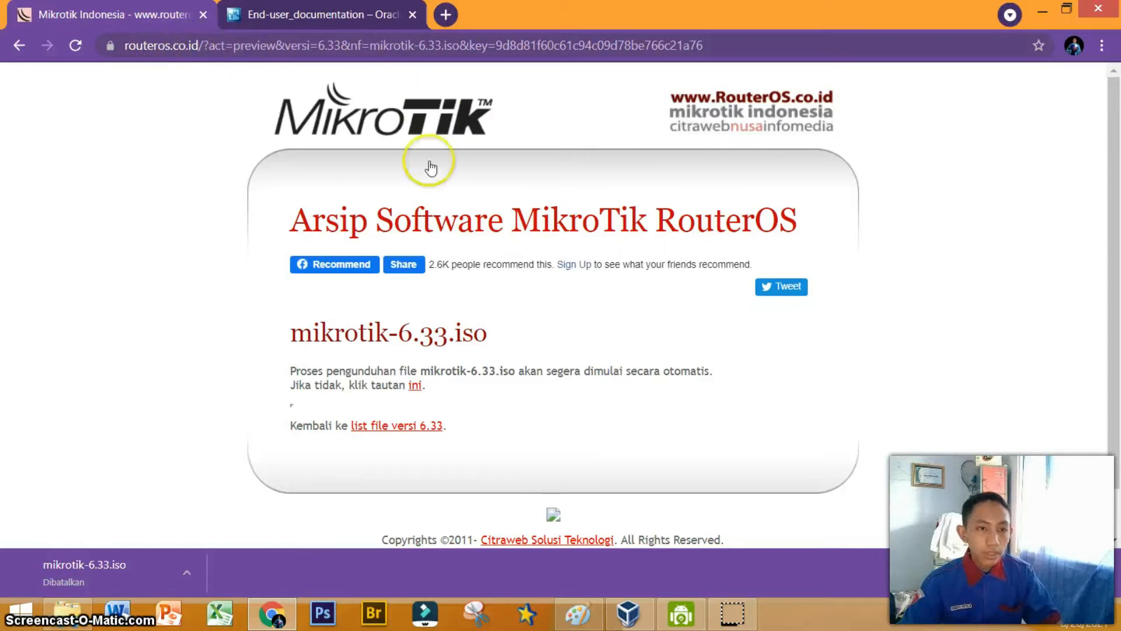
{"action": "left_click", "coordinate": [668, 45]}
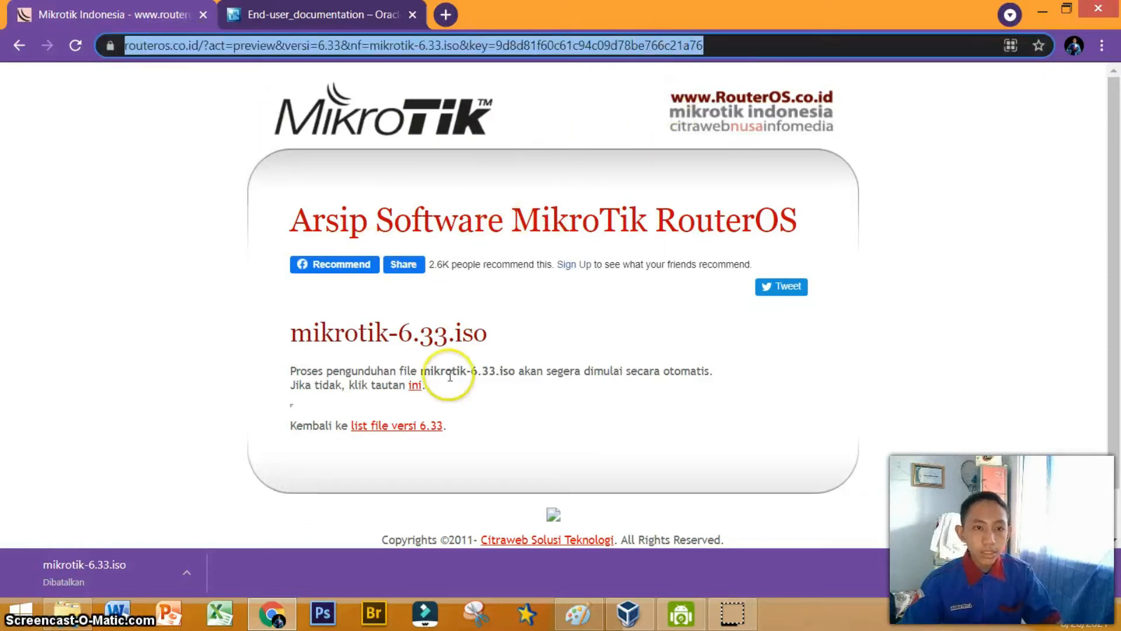
{"action": "left_click", "coordinate": [416, 385]}
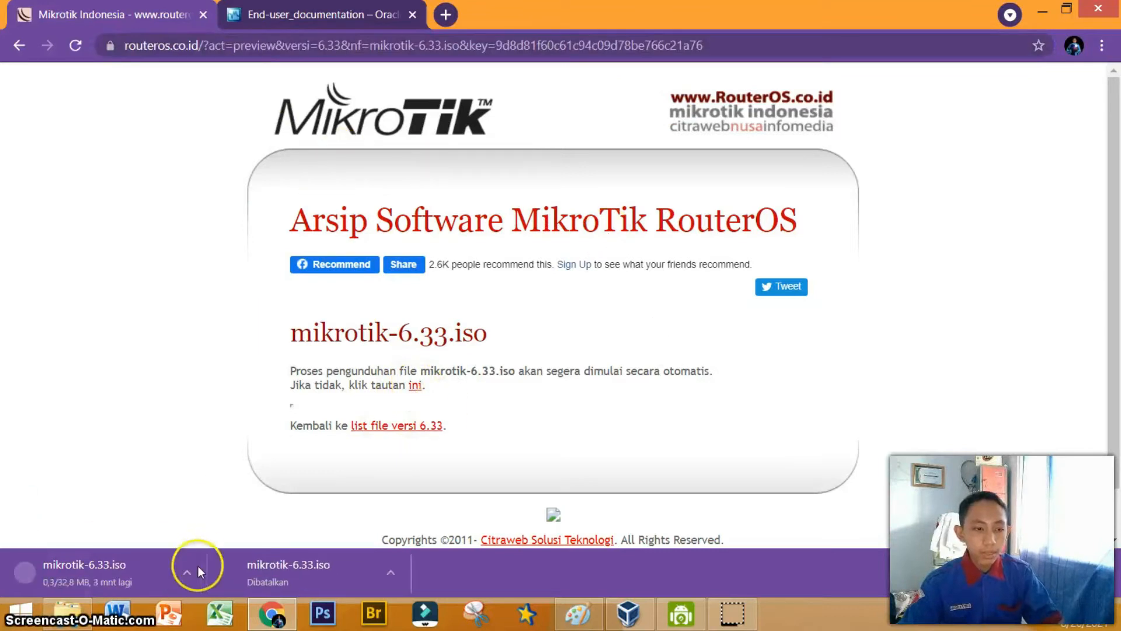
{"action": "left_click", "coordinate": [182, 567]}
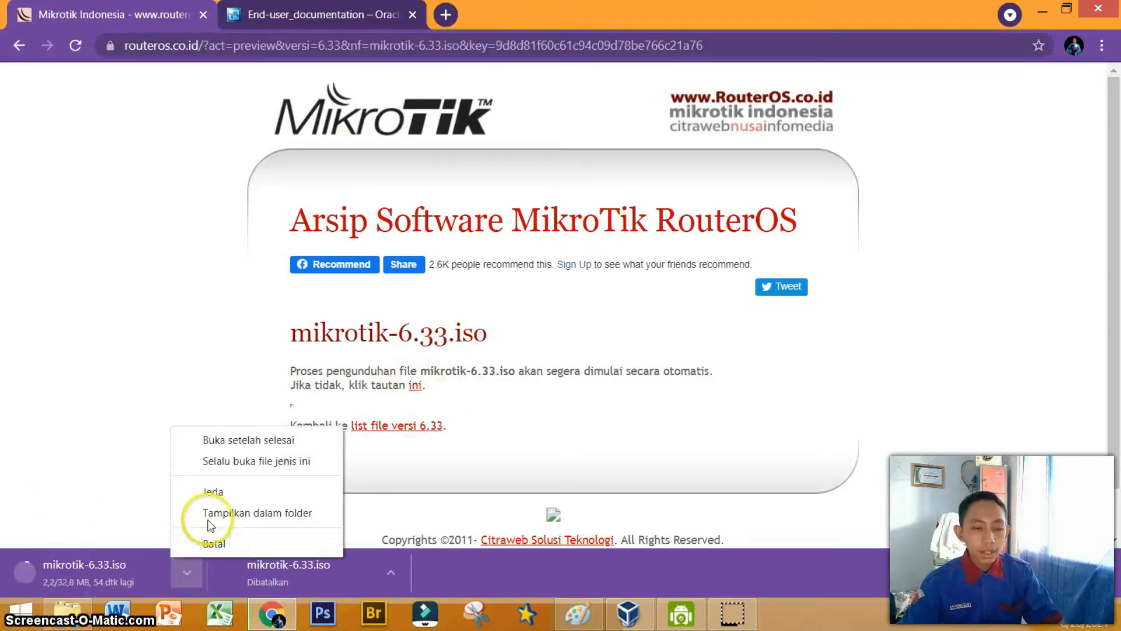
{"action": "left_click", "coordinate": [214, 544]}
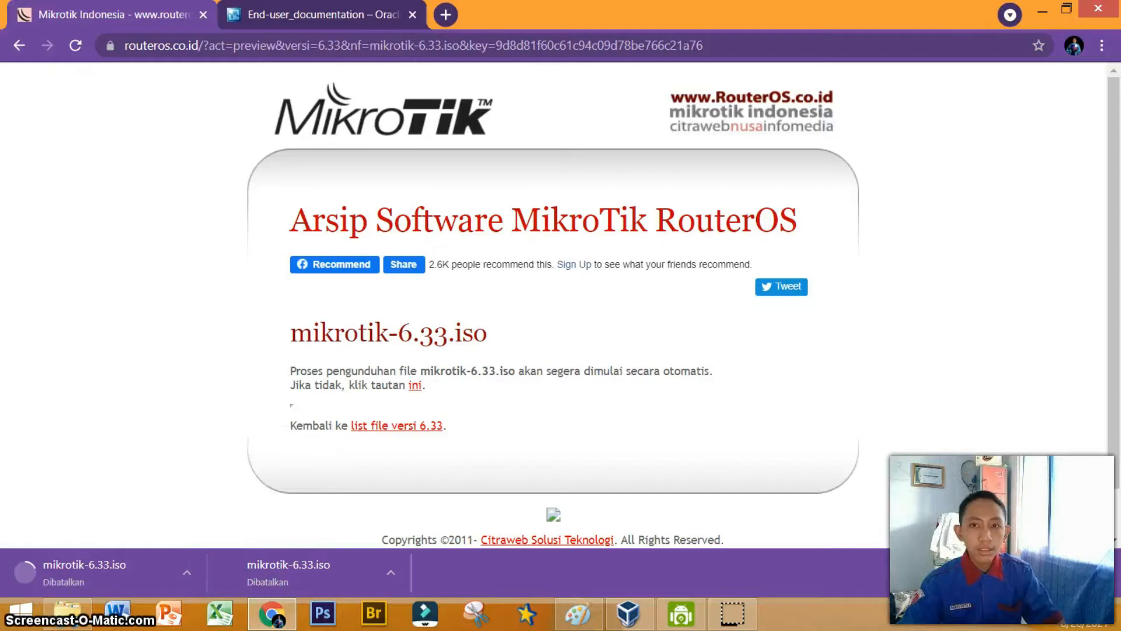
Review the VirtualBox lab network topology diagram in Paint.
{"action": "left_click", "coordinate": [1042, 11]}
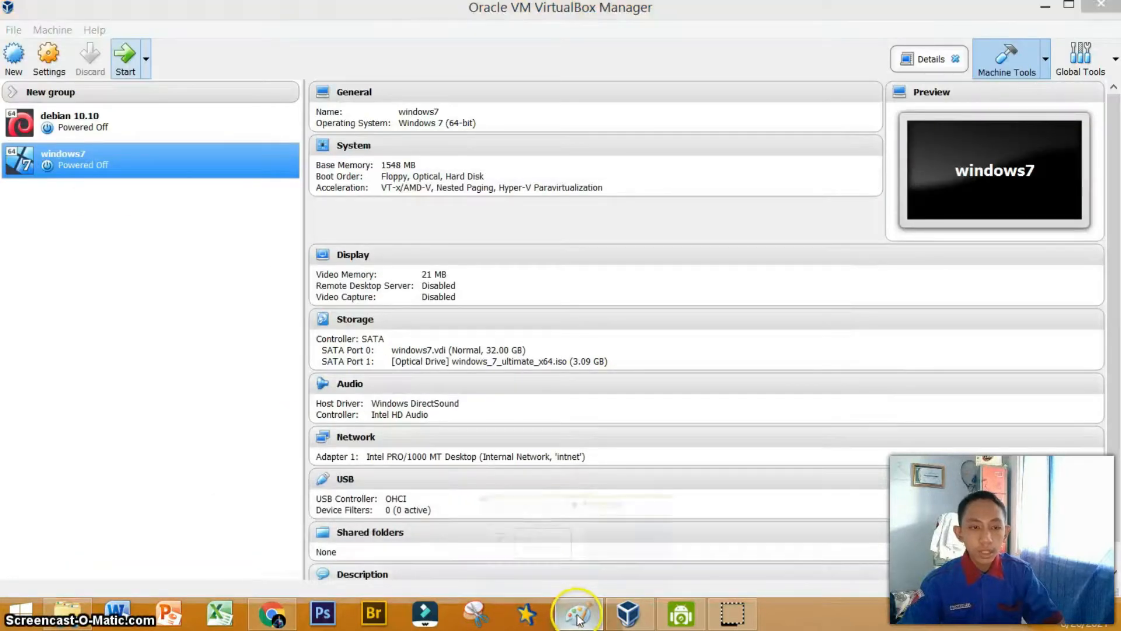
{"action": "left_click", "coordinate": [579, 616]}
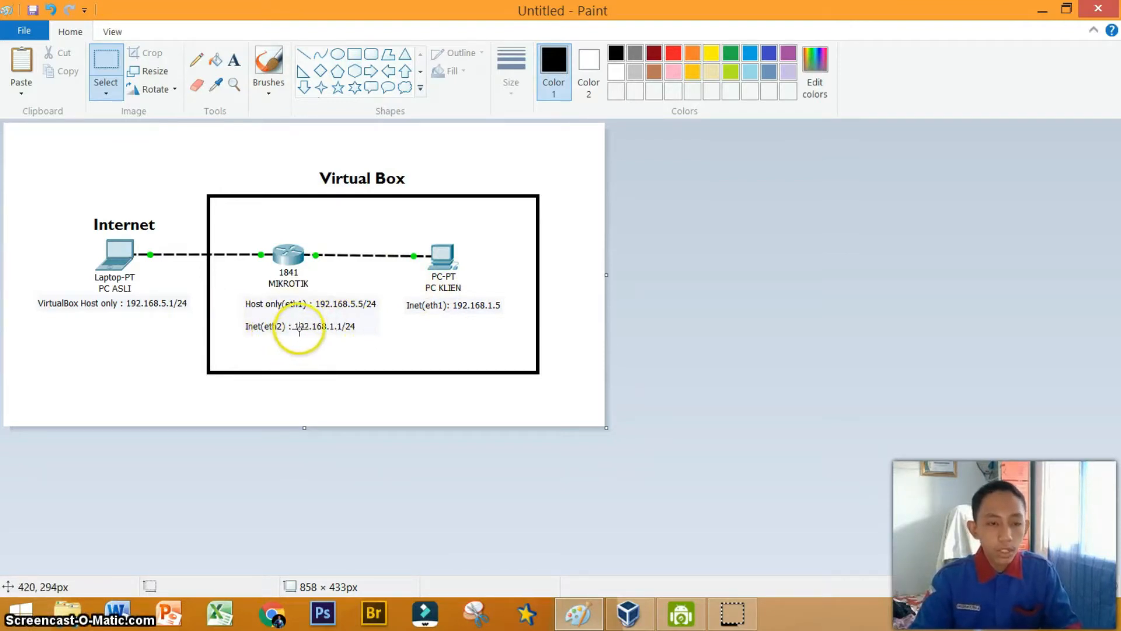
{"action": "left_click", "coordinate": [1040, 8]}
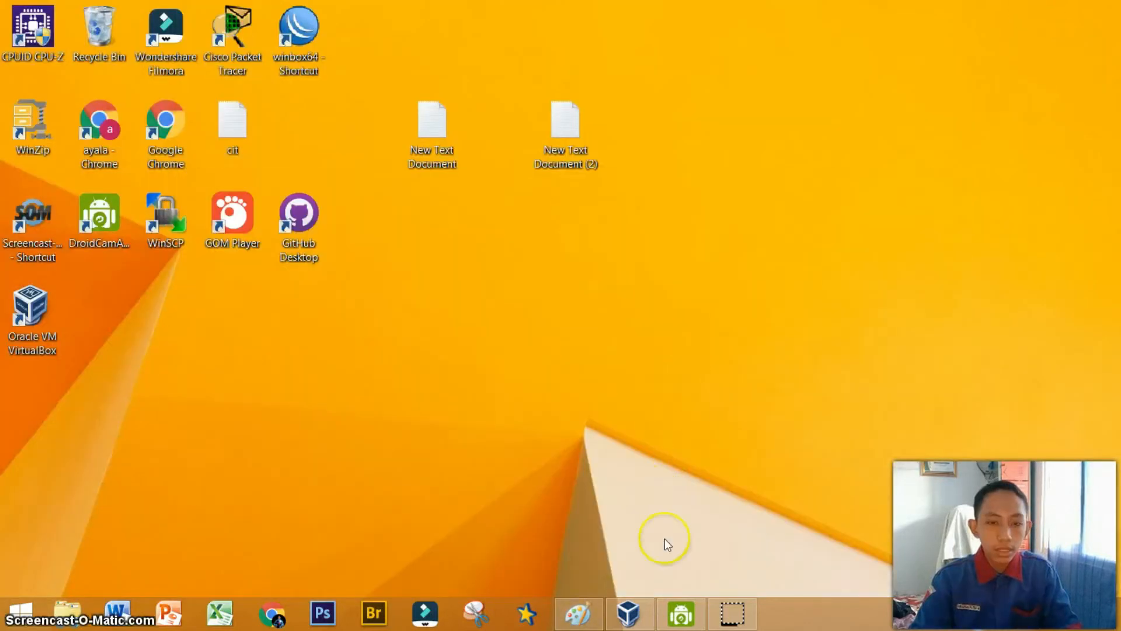
Start creating a new virtual machine named windows7 with Microsoft Windows, Windows 7 (64-bit).
{"action": "left_click", "coordinate": [628, 613]}
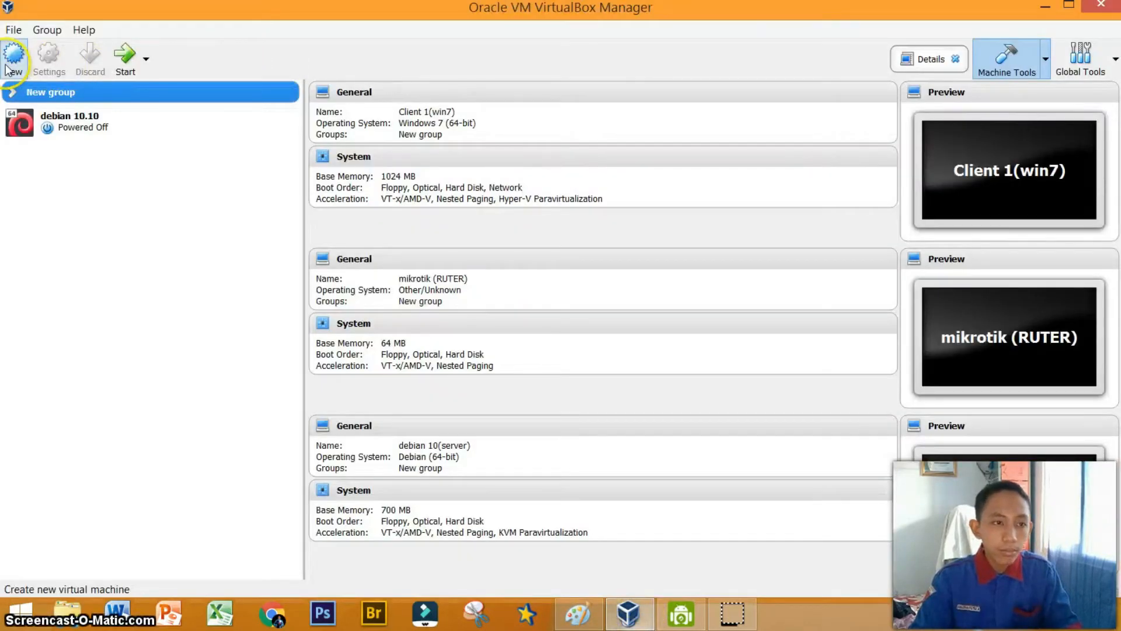
{"action": "left_click", "coordinate": [20, 123]}
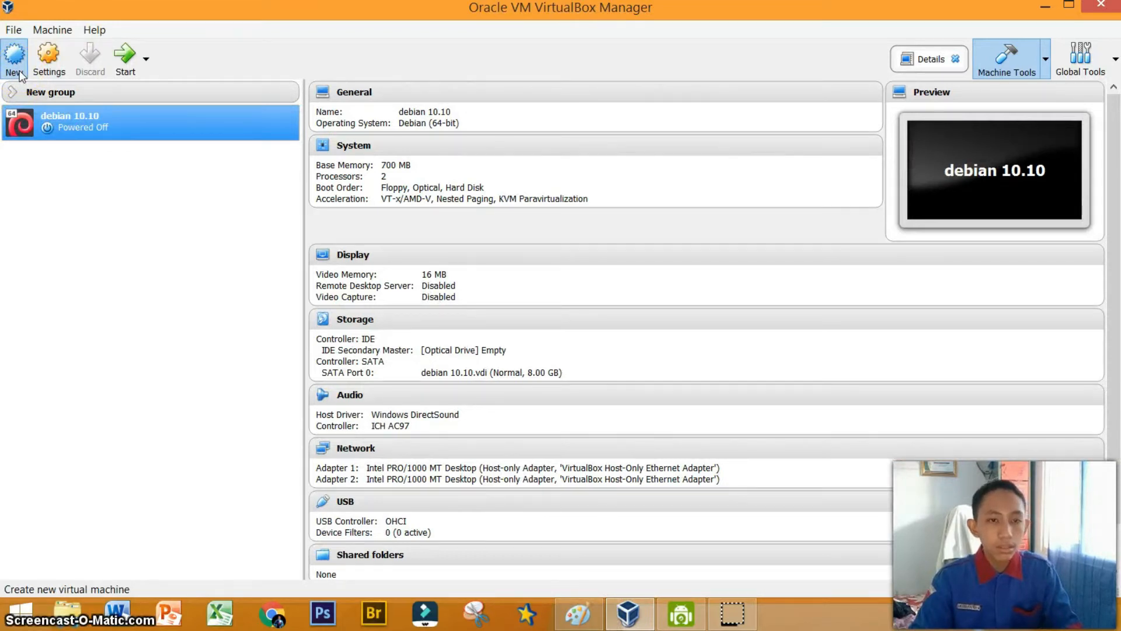
{"action": "left_click", "coordinate": [19, 72]}
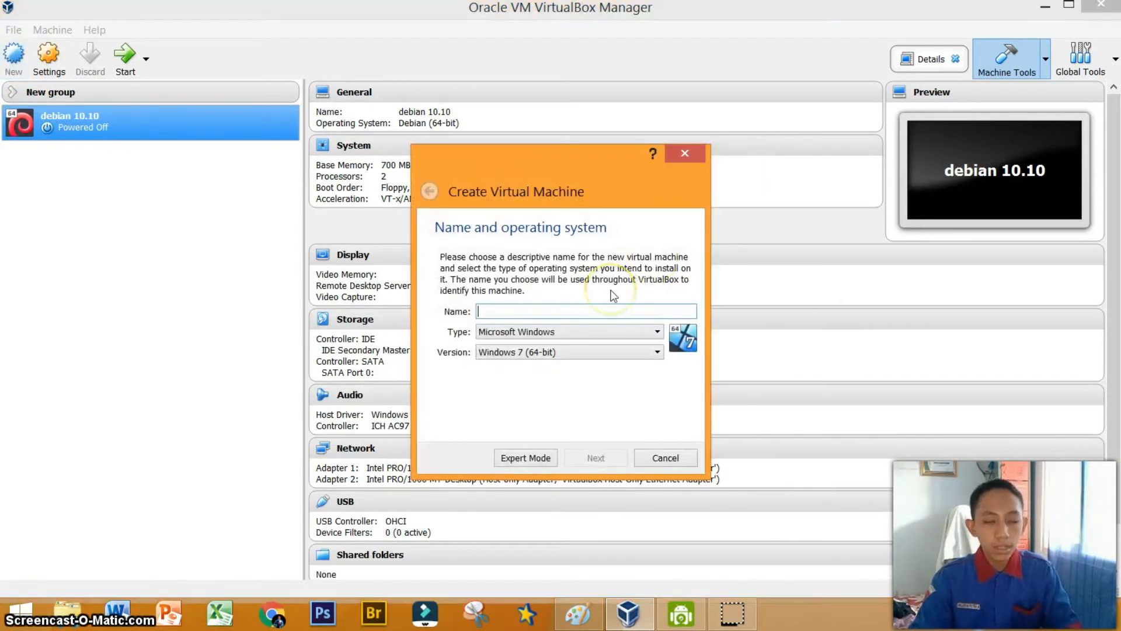
{"action": "type", "text": "windwos"}
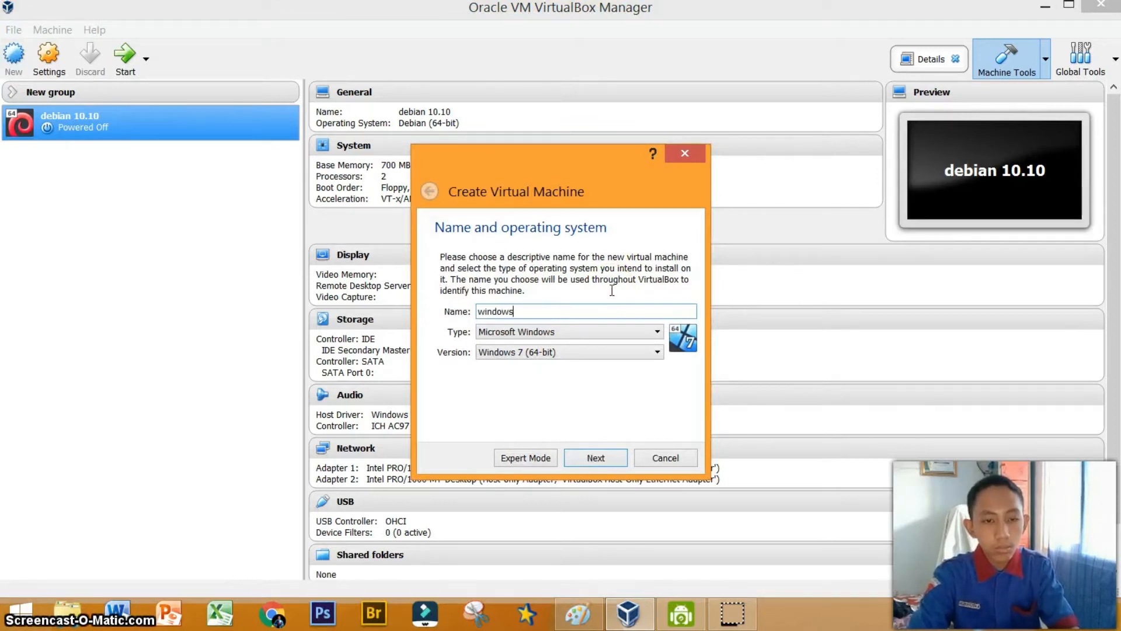
{"action": "type", "text": "7"}
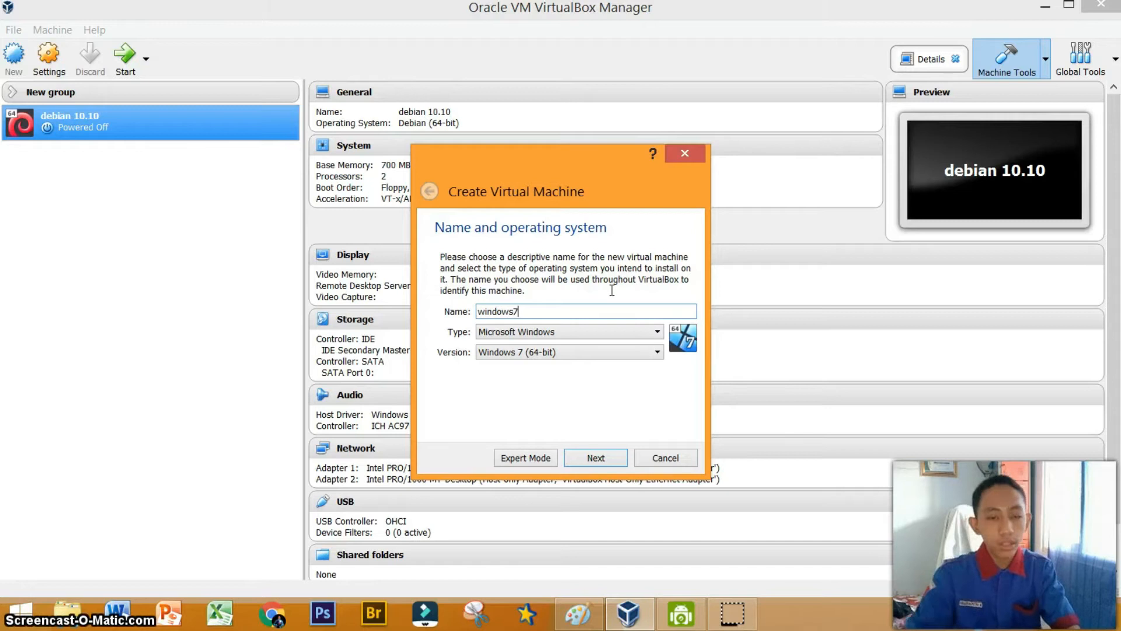
{"action": "left_click", "coordinate": [593, 457]}
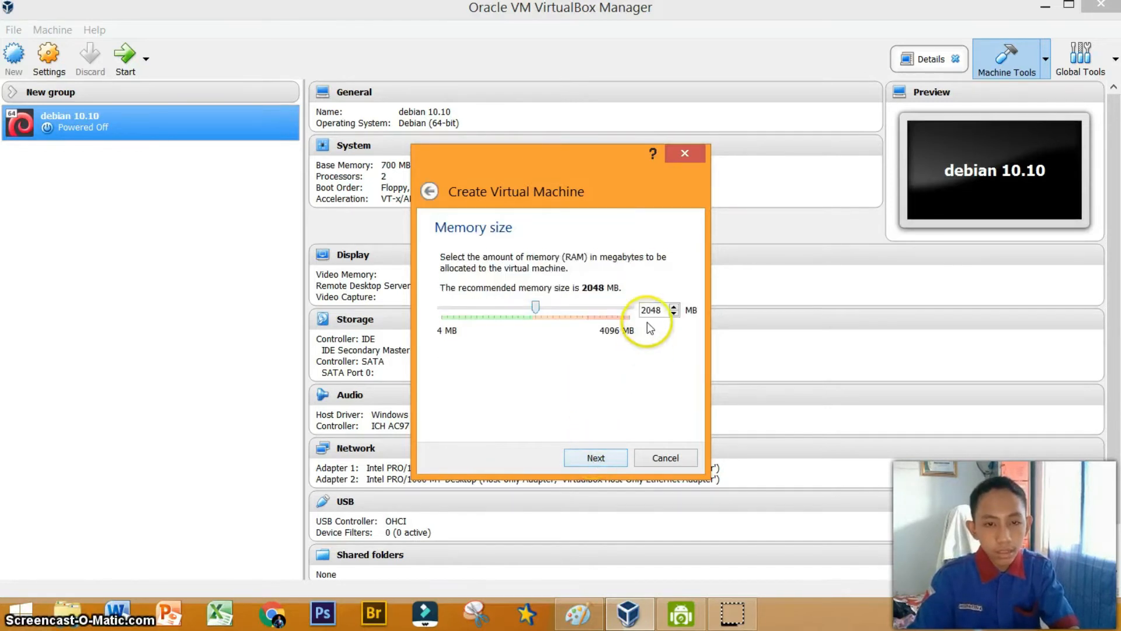
Set the virtual machine's memory size to 1548 MB.
{"action": "key", "text": "BackSpace"}
{"action": "key", "text": "BackSpace"}
{"action": "type", "text": "15"}
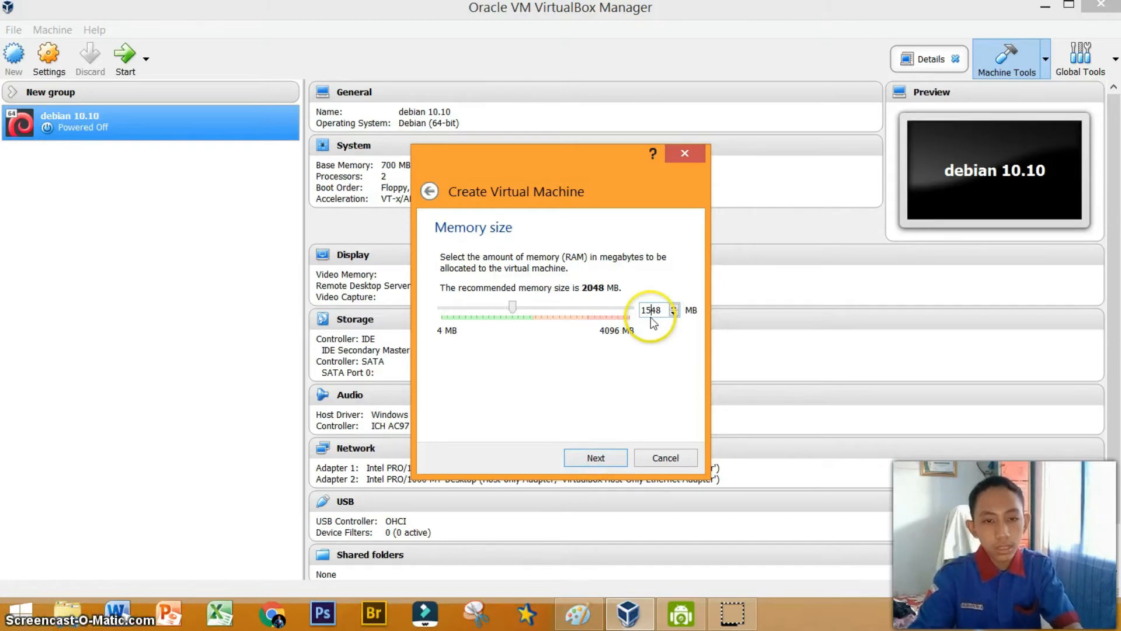
{"action": "left_click", "coordinate": [622, 454]}
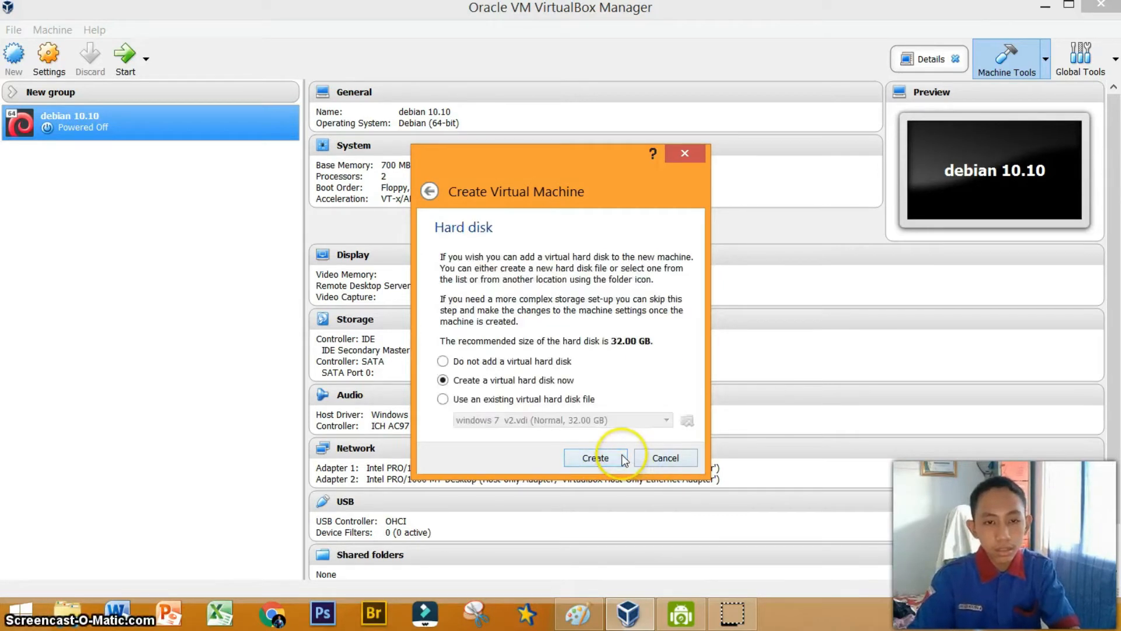
Create a new dynamically allocated virtual hard disk for the machine.
{"action": "left_click", "coordinate": [615, 459]}
{"action": "left_click", "coordinate": [615, 478]}
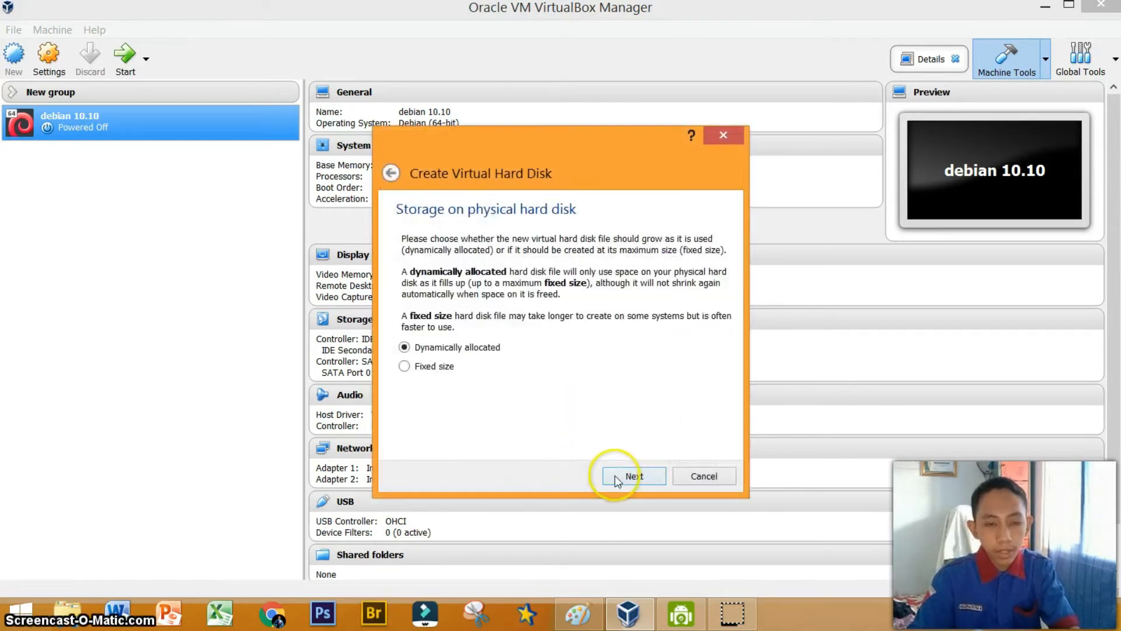
{"action": "left_click", "coordinate": [636, 477]}
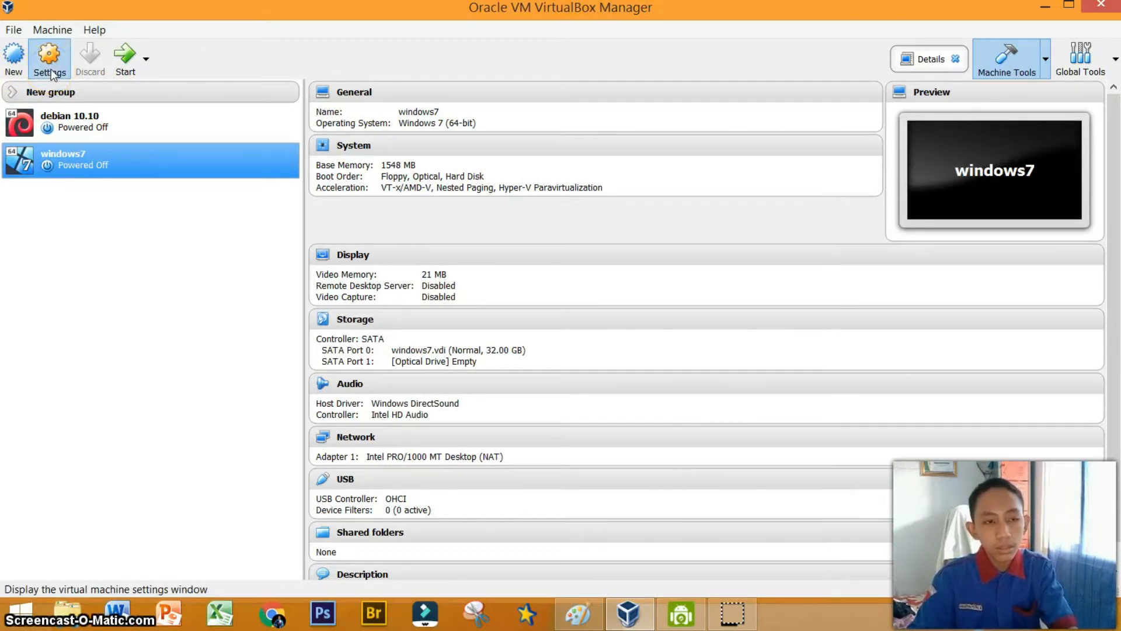
Attach the windows7 machine's first network adapter to Internal Network intnet and save the settings.
{"action": "left_click", "coordinate": [50, 69]}
{"action": "left_click", "coordinate": [402, 299]}
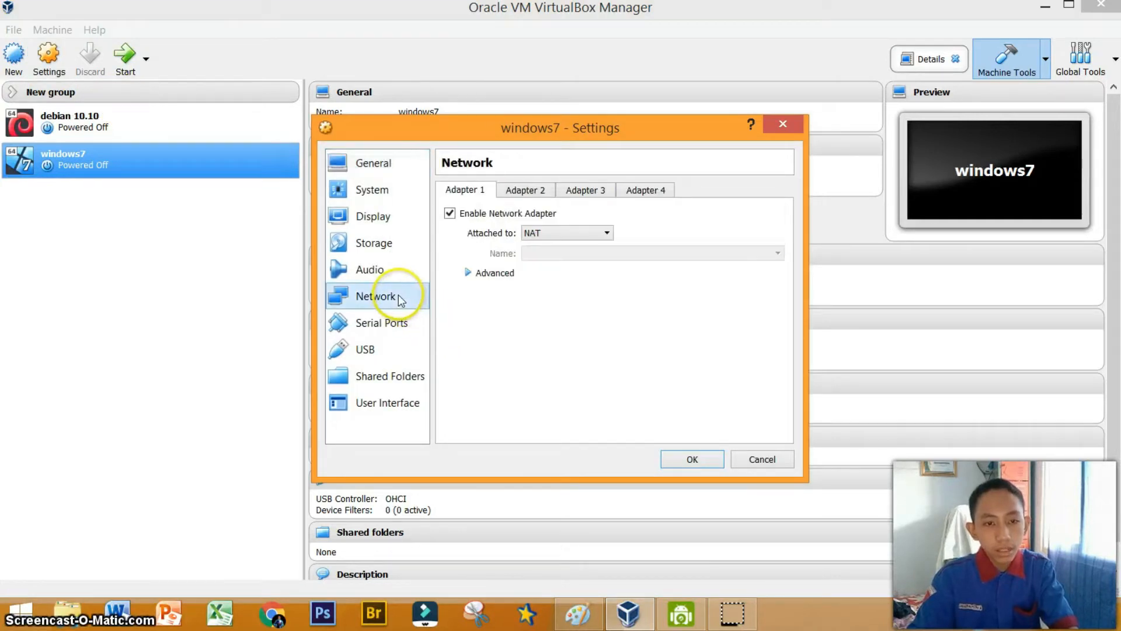
{"action": "left_click", "coordinate": [527, 234]}
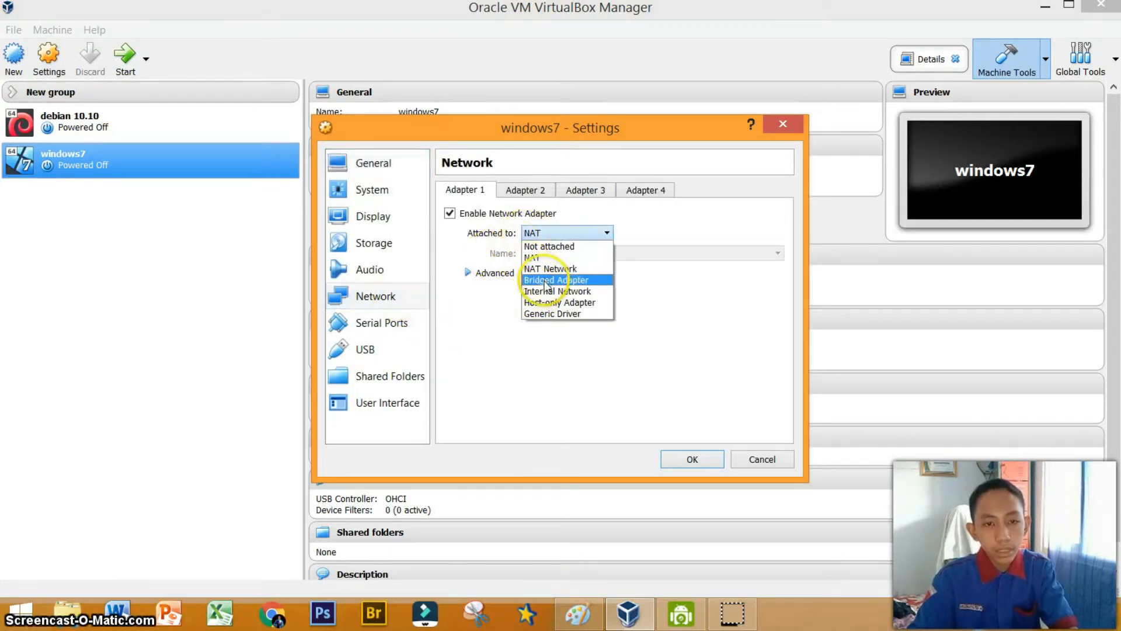
{"action": "left_click", "coordinate": [539, 292]}
{"action": "left_click", "coordinate": [494, 274]}
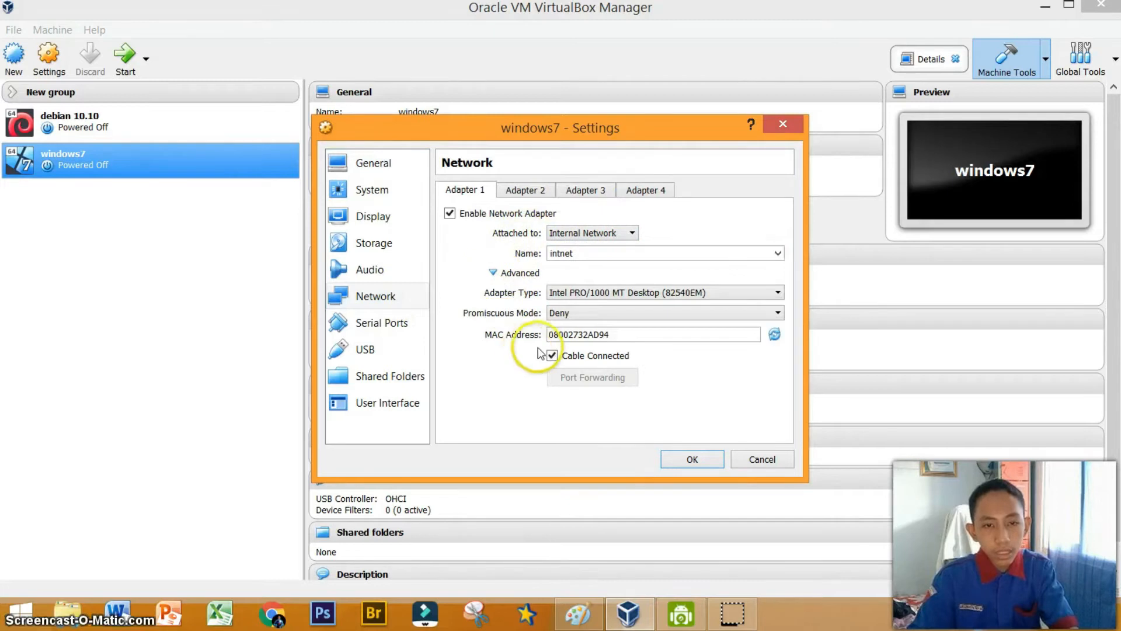
{"action": "left_click", "coordinate": [560, 314]}
{"action": "left_click", "coordinate": [569, 349]}
{"action": "left_click", "coordinate": [387, 250]}
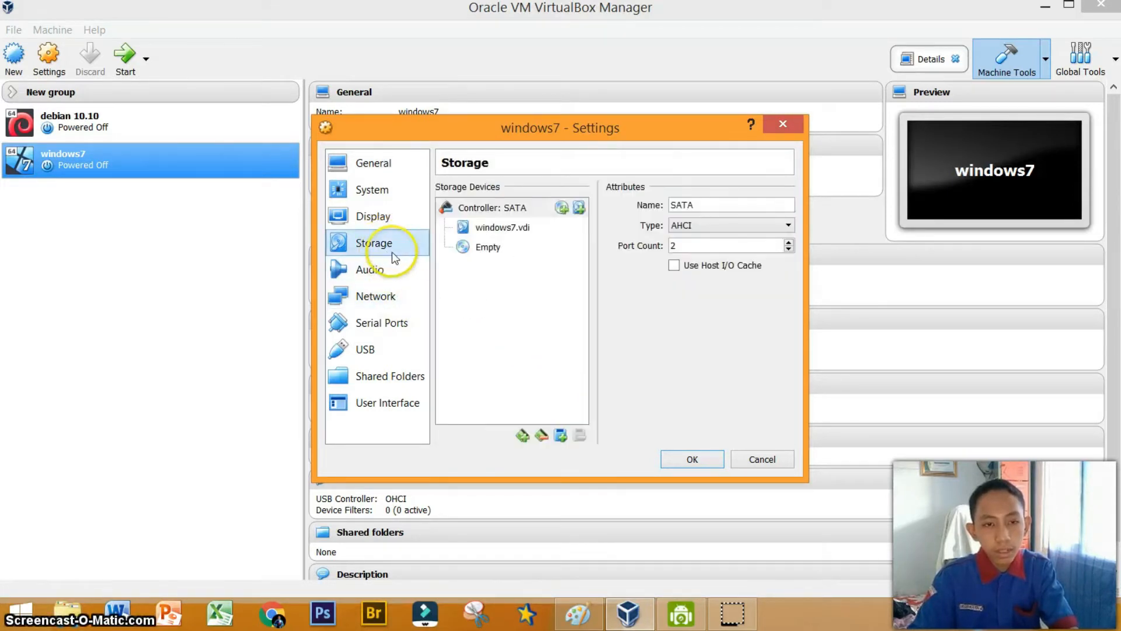
{"action": "left_click", "coordinate": [692, 459]}
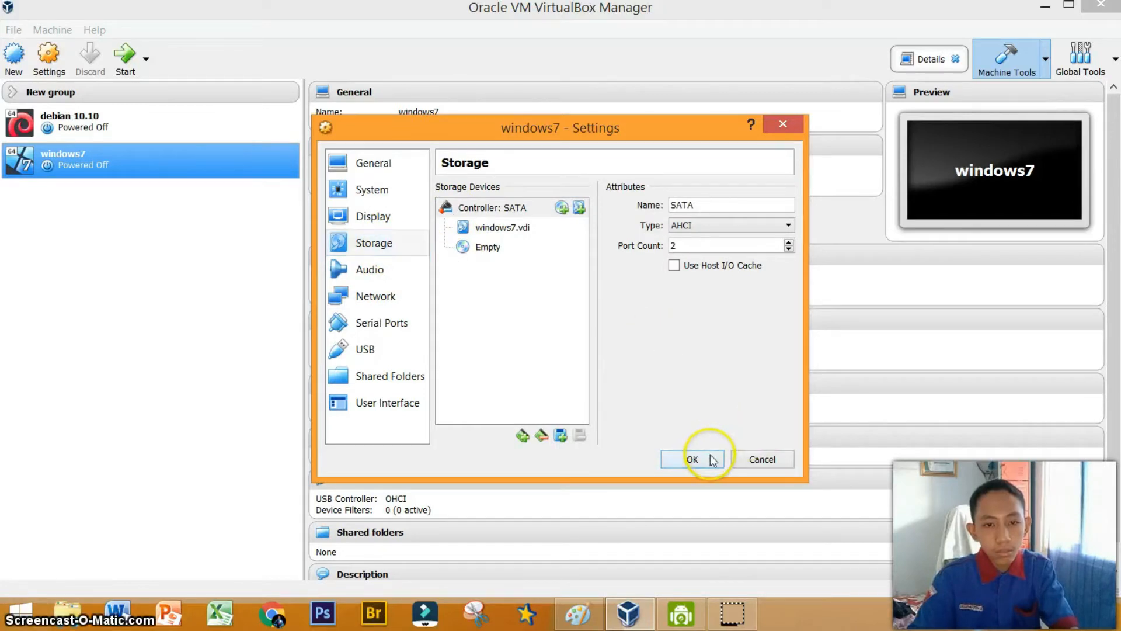
Start the windows7 machine with windows_7_ultimate_x64.iso as the start-up disk.
{"action": "left_click", "coordinate": [124, 59]}
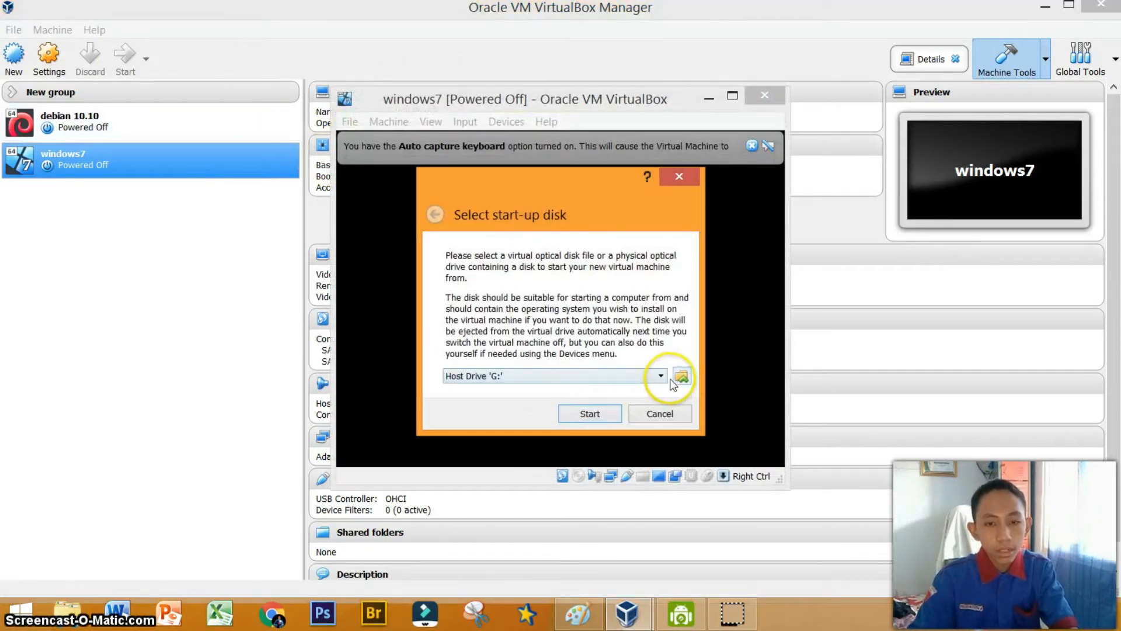
{"action": "left_click", "coordinate": [663, 375]}
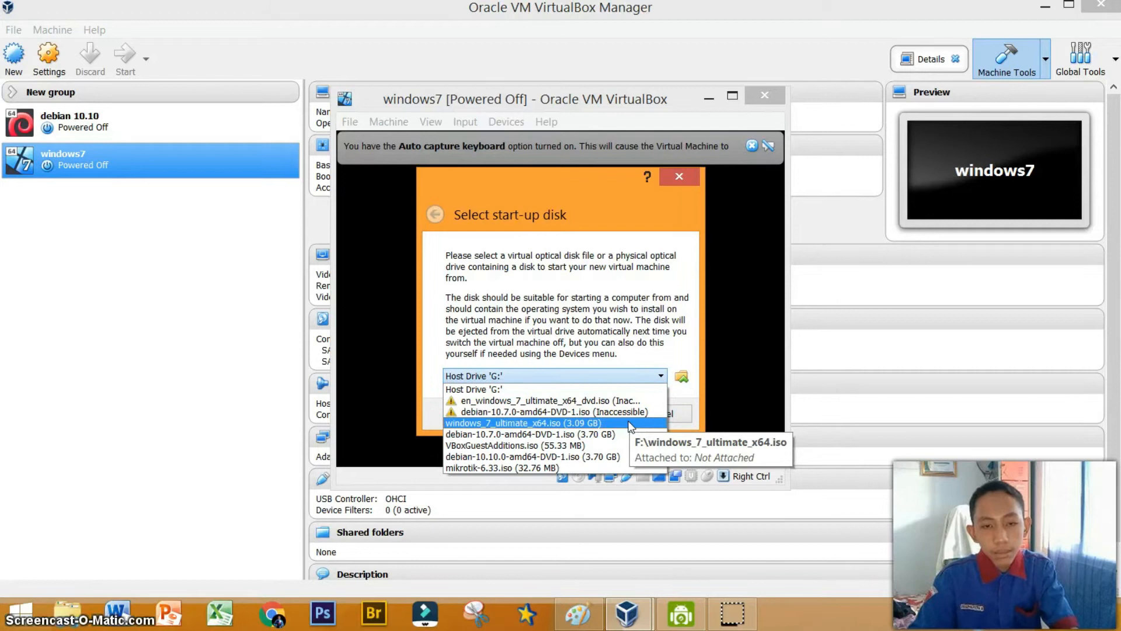
{"action": "left_click", "coordinate": [584, 422]}
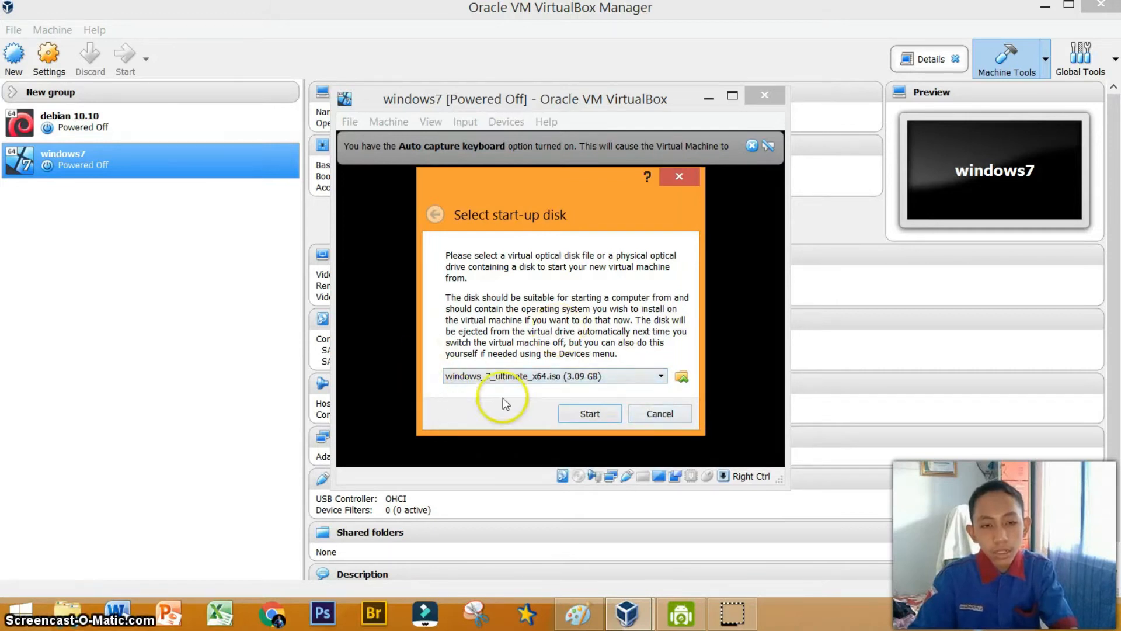
{"action": "left_click", "coordinate": [573, 415]}
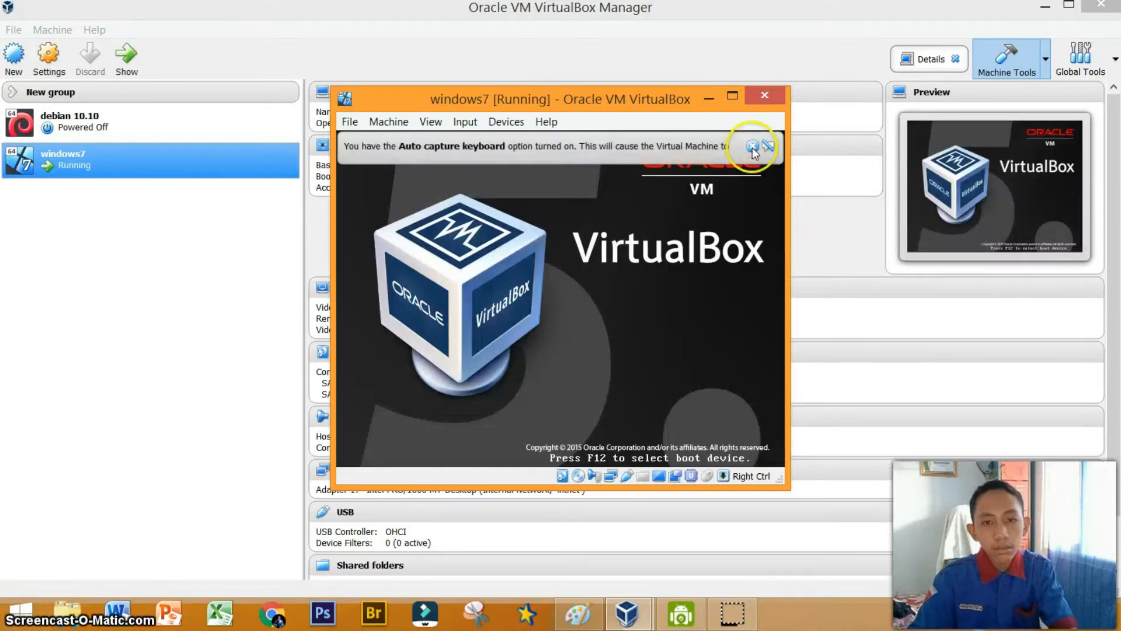
Maximize the VM window and begin the Windows 7 installation with the default language settings.
{"action": "left_click", "coordinate": [752, 146]}
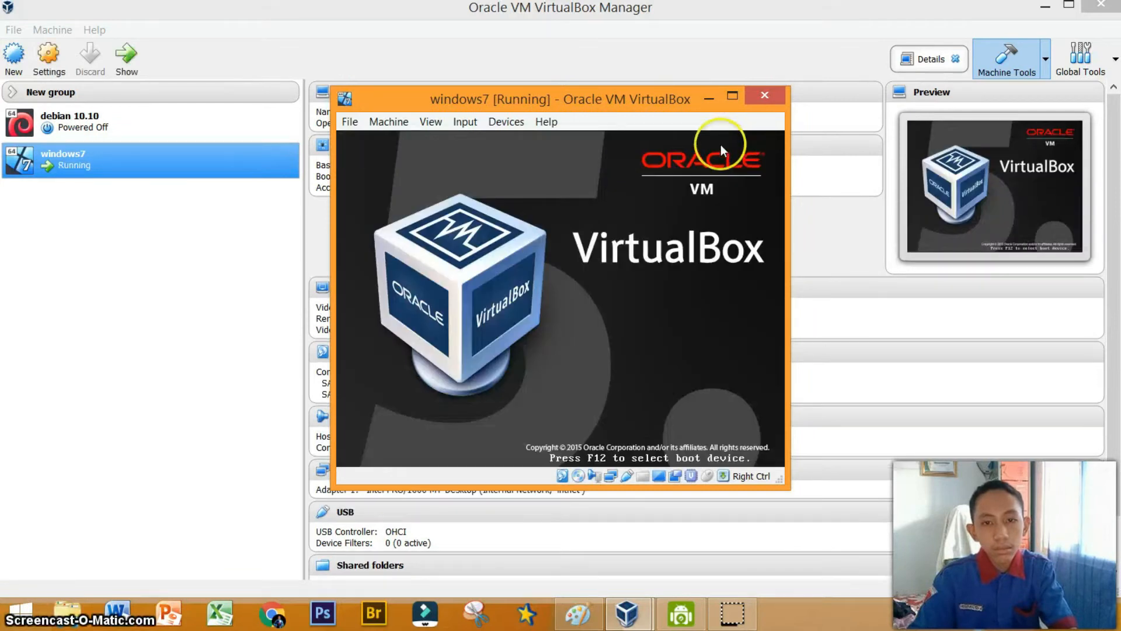
{"action": "left_click", "coordinate": [733, 94]}
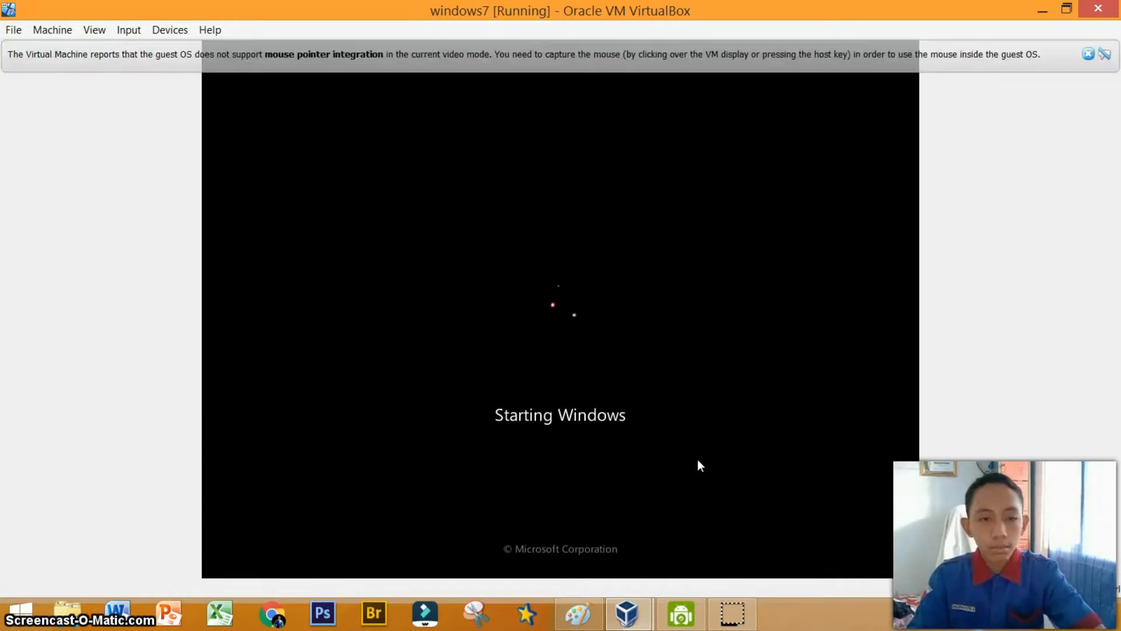
{"action": "left_click", "coordinate": [1088, 54]}
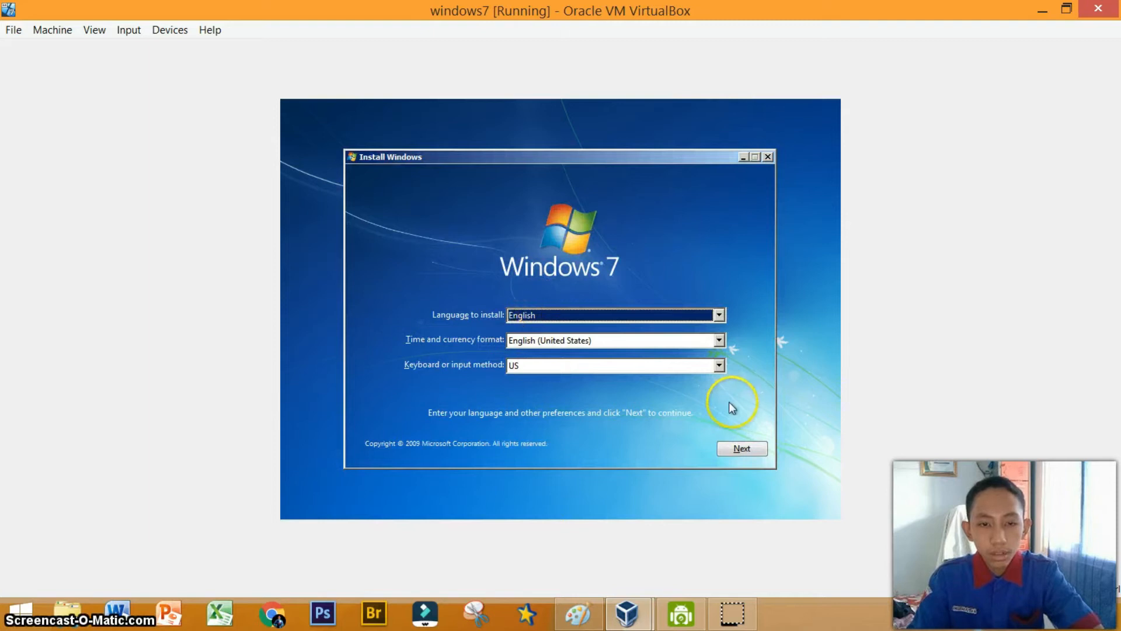
{"action": "left_click", "coordinate": [738, 451]}
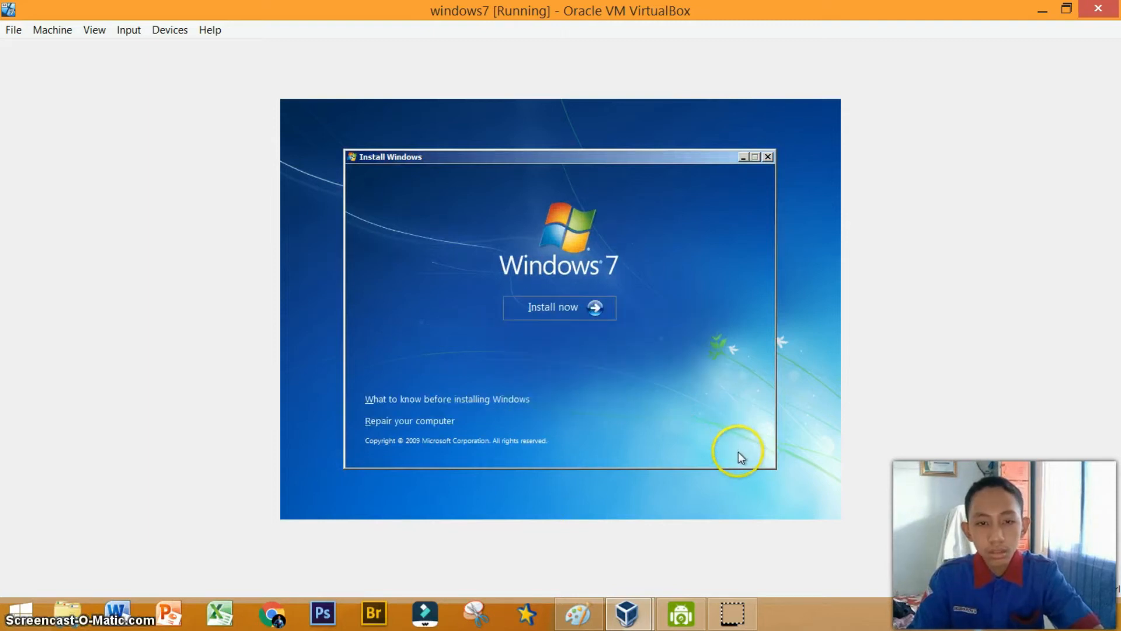
{"action": "left_click", "coordinate": [599, 311]}
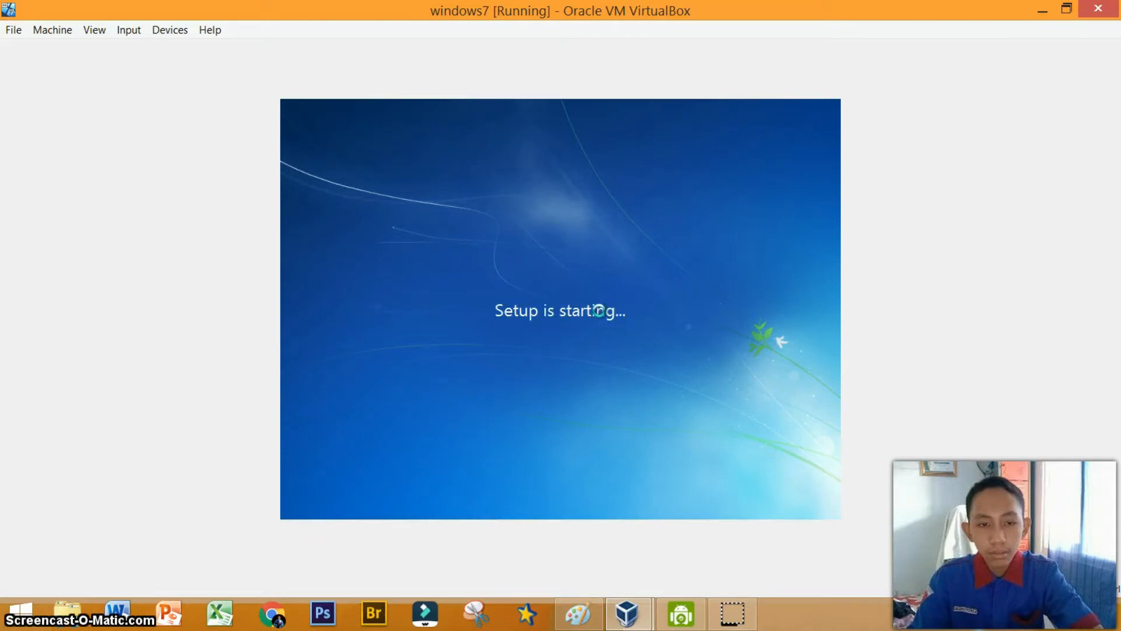
Accept the license terms and run a Custom (advanced) install onto Disk 0 Unallocated Space.
{"action": "left_click", "coordinate": [417, 396]}
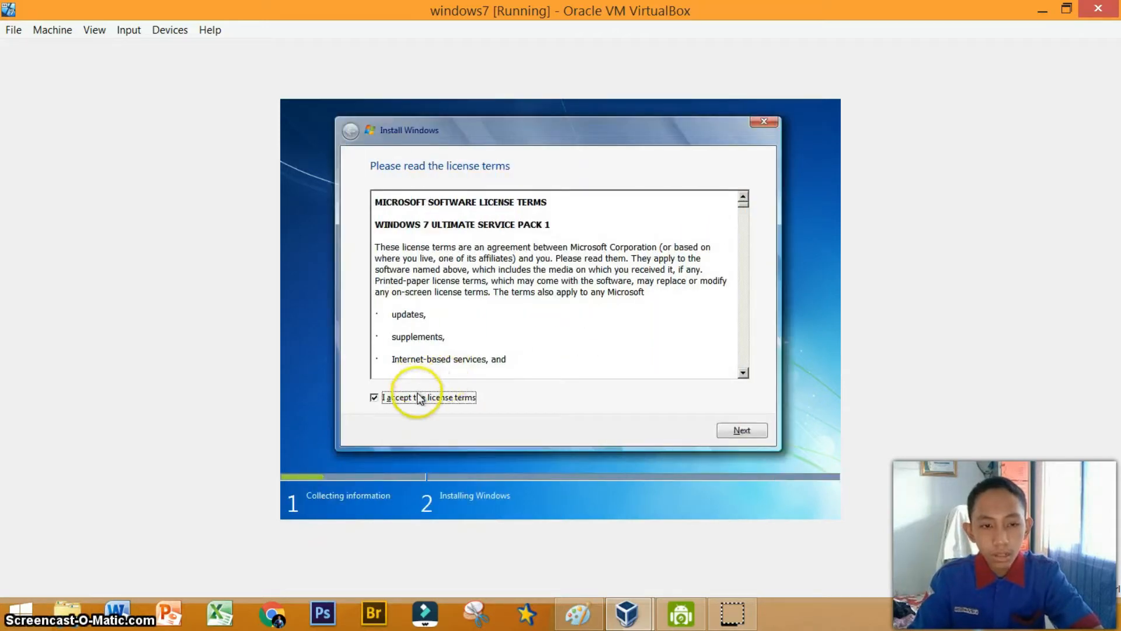
{"action": "left_click", "coordinate": [719, 429]}
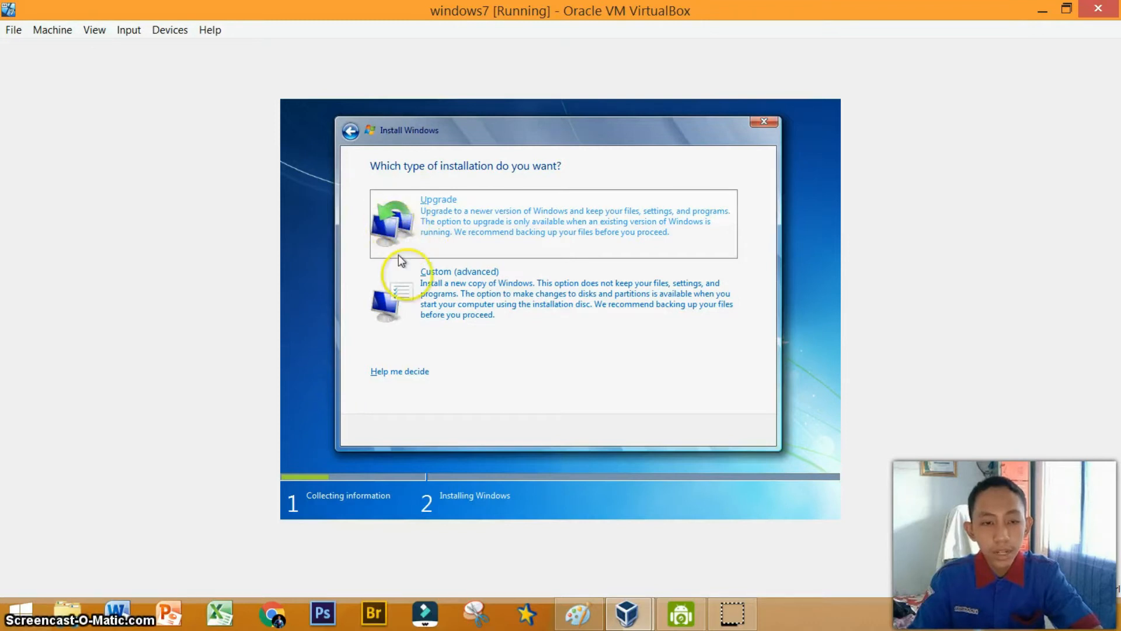
{"action": "left_click", "coordinate": [412, 285]}
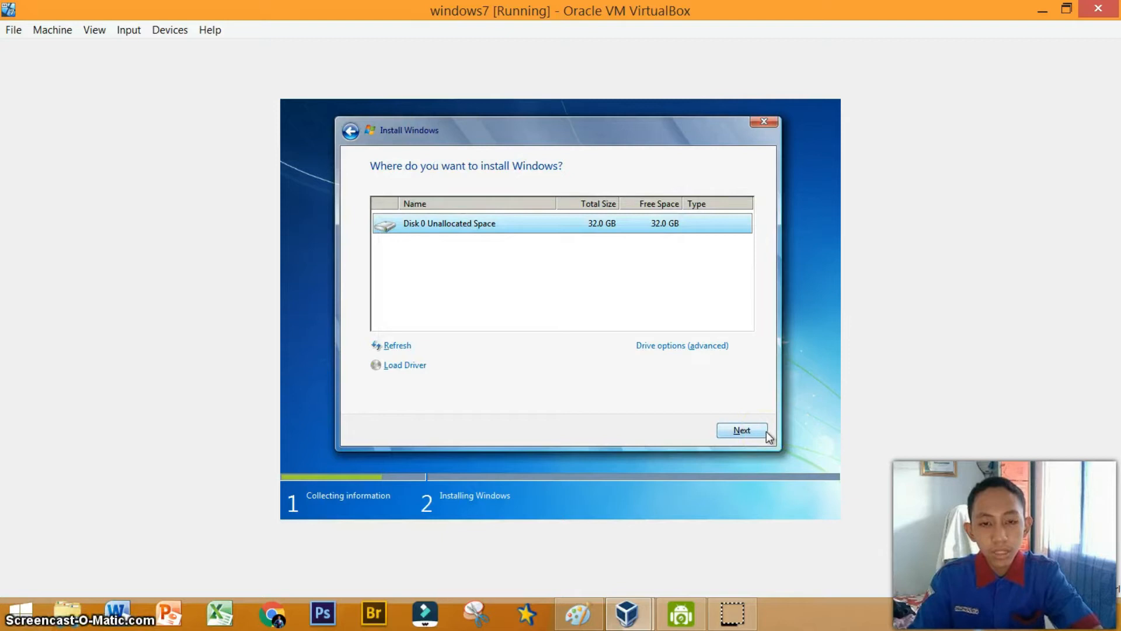
{"action": "left_click", "coordinate": [743, 429]}
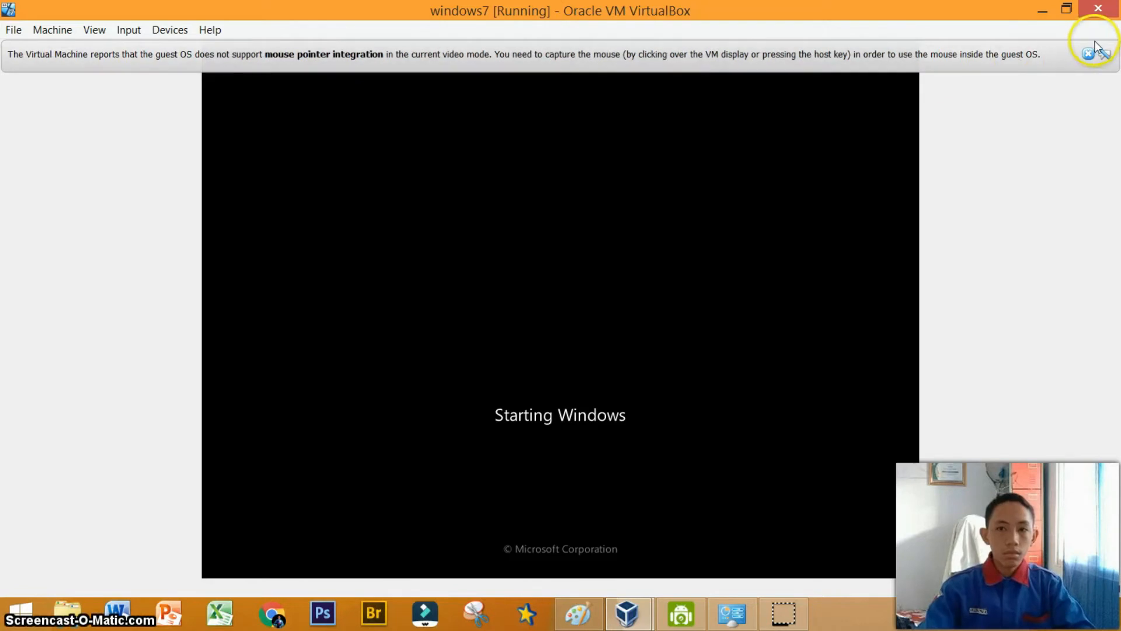
Enter Klien as the Windows user name and continue setup.
{"action": "left_click", "coordinate": [1088, 54]}
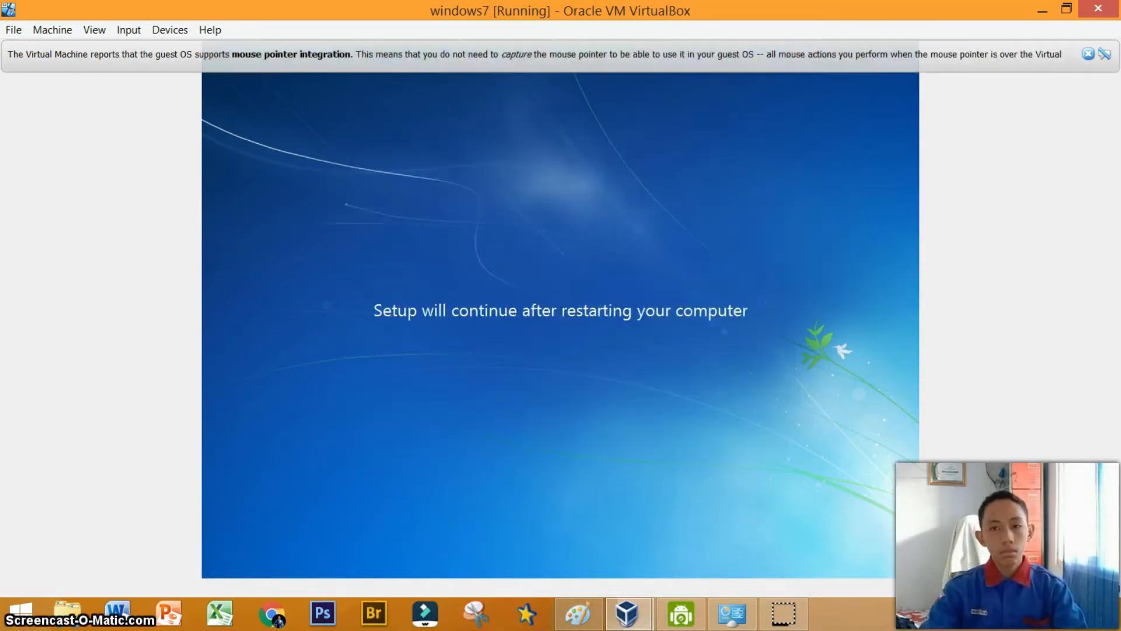
{"action": "left_click", "coordinate": [1087, 54]}
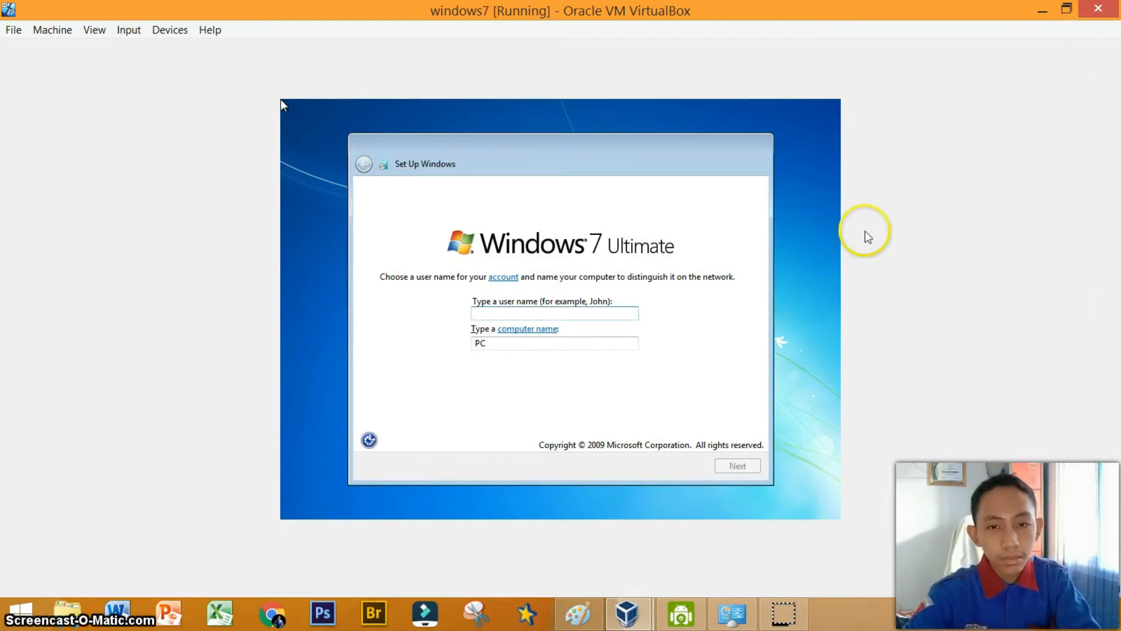
{"action": "left_click", "coordinate": [808, 241]}
{"action": "type", "text": "C"}
{"action": "key", "text": "BackSpace"}
{"action": "type", "text": "Klien"}
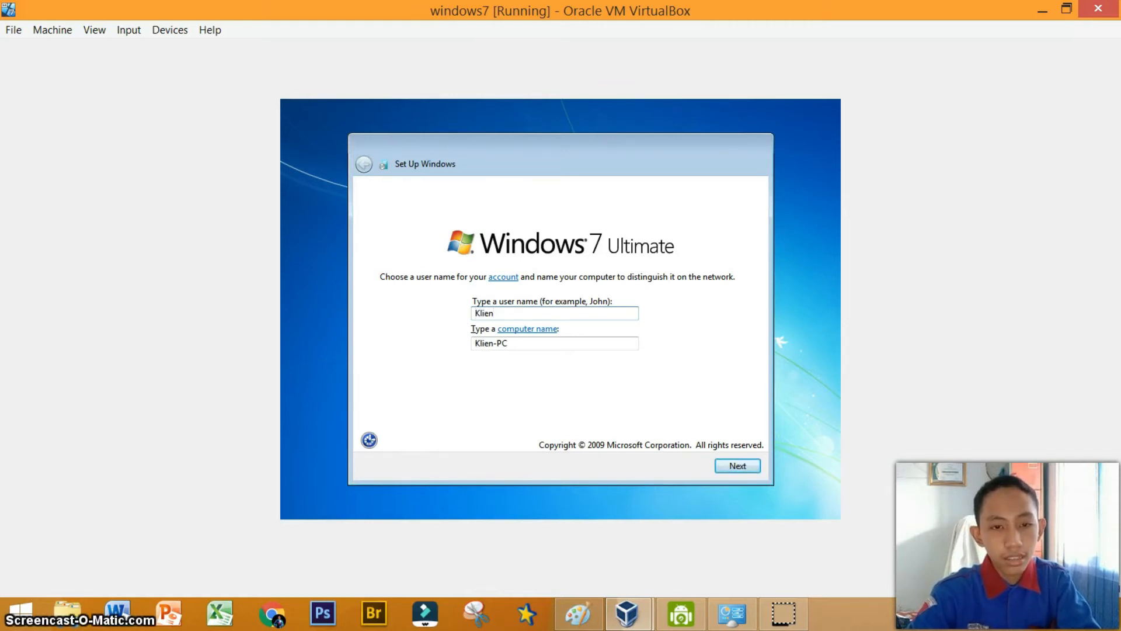
{"action": "left_click", "coordinate": [724, 467]}
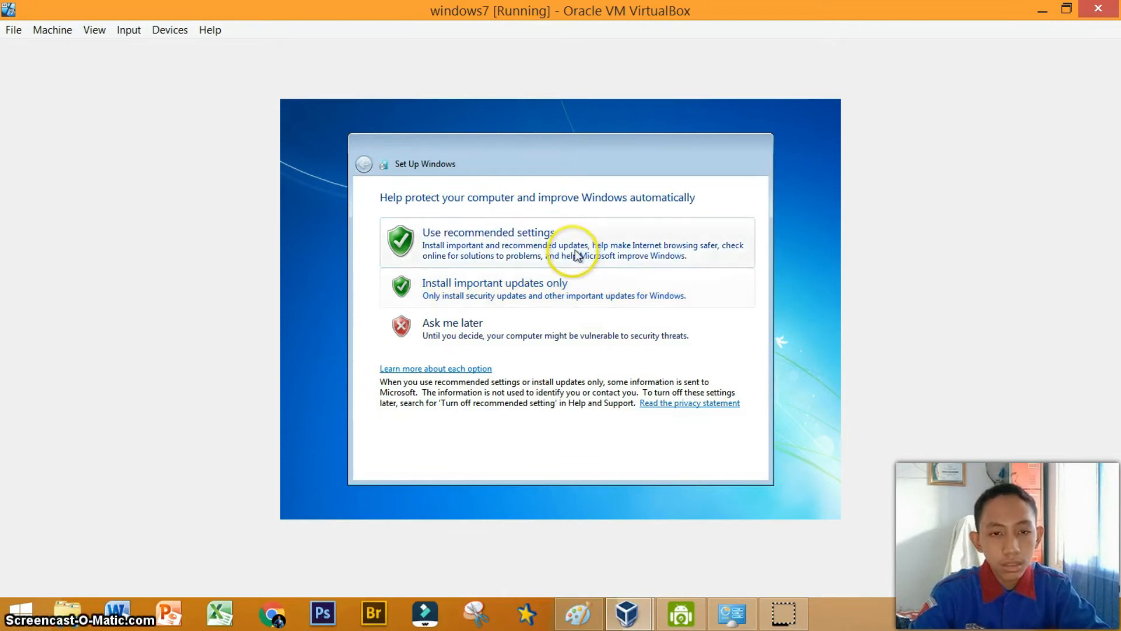
Finish Windows setup choosing Ask me later for updates, the default time settings, and Public network.
{"action": "left_click", "coordinate": [536, 318]}
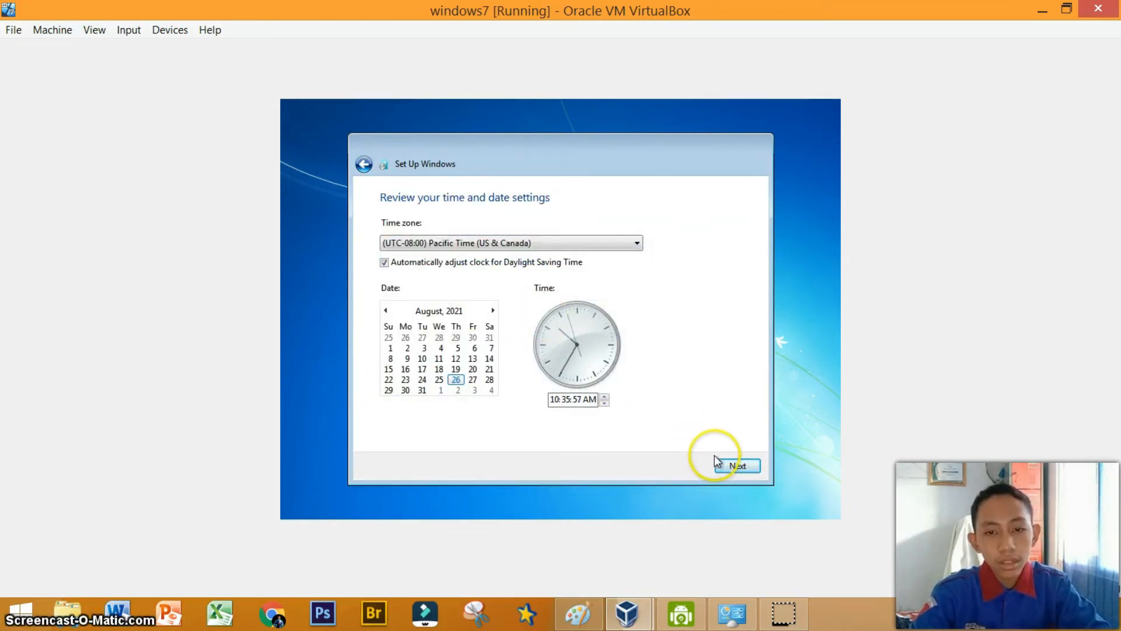
{"action": "left_click", "coordinate": [725, 465]}
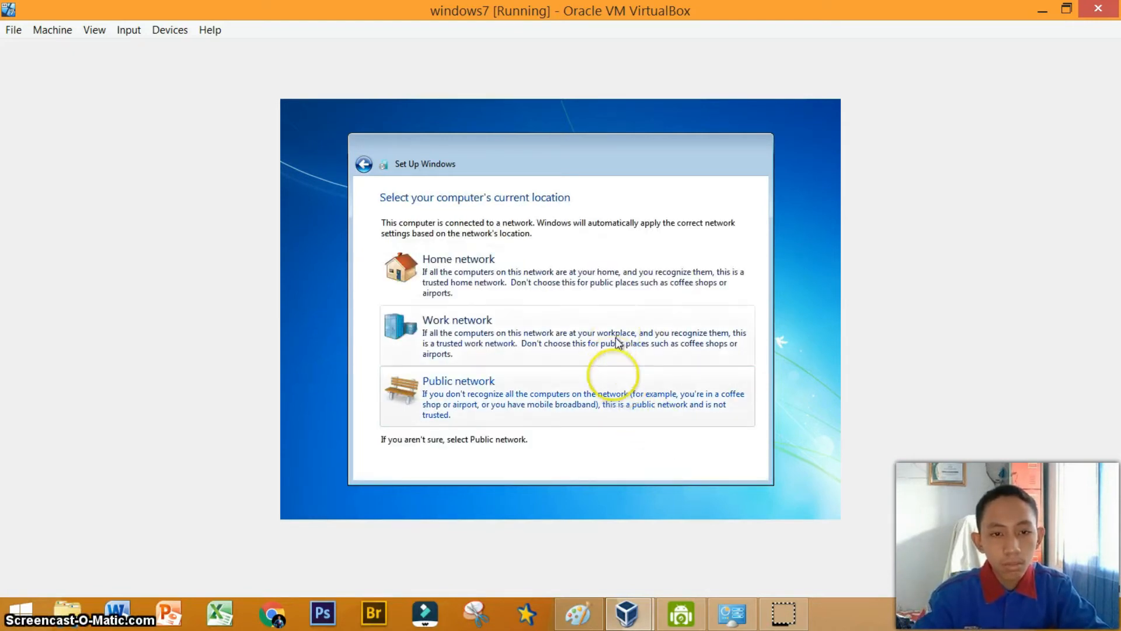
{"action": "left_click", "coordinate": [613, 401]}
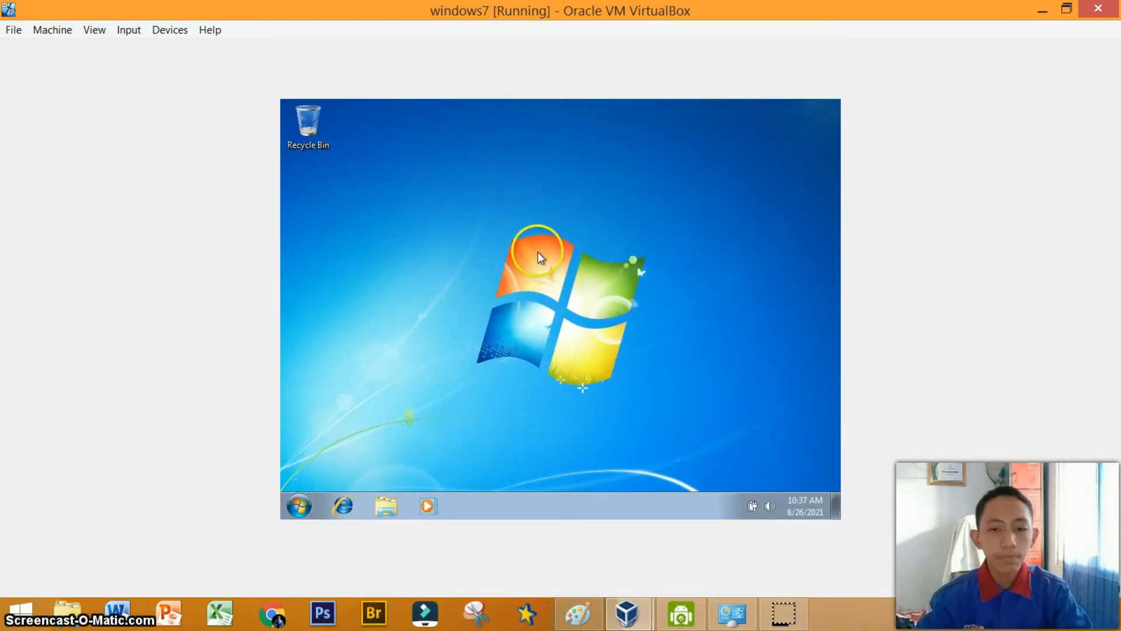
Return to the VirtualBox Manager and start a new virtual machine named mikrotik of type Other, Other/Unknown.
{"action": "left_click", "coordinate": [1098, 10]}
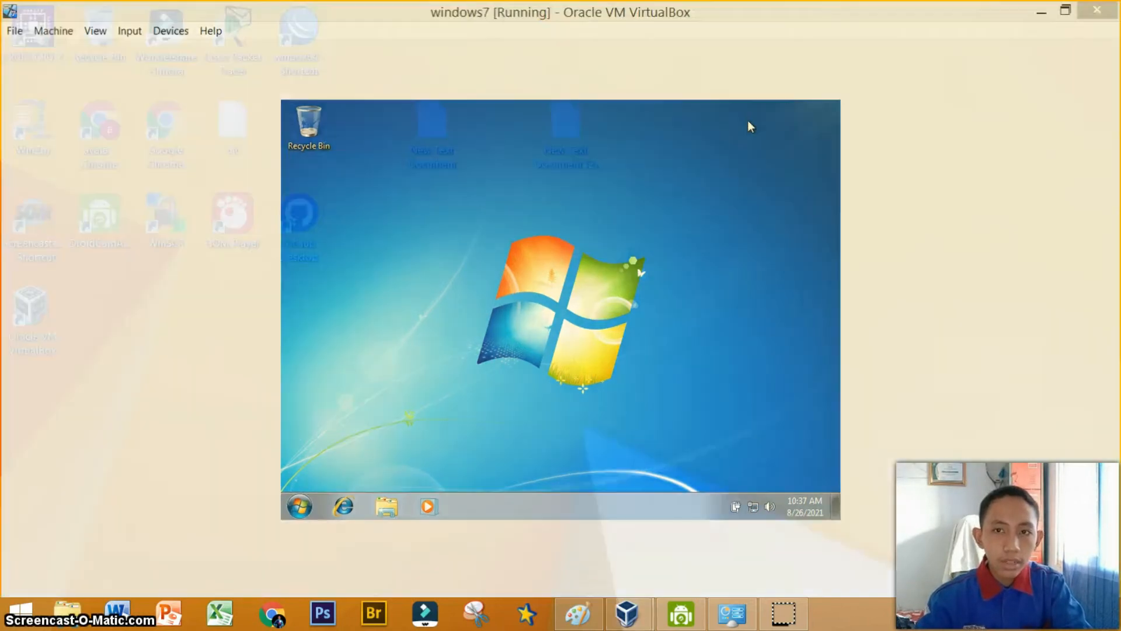
{"action": "mouse_move", "coordinate": [622, 608]}
{"action": "left_click", "coordinate": [585, 556]}
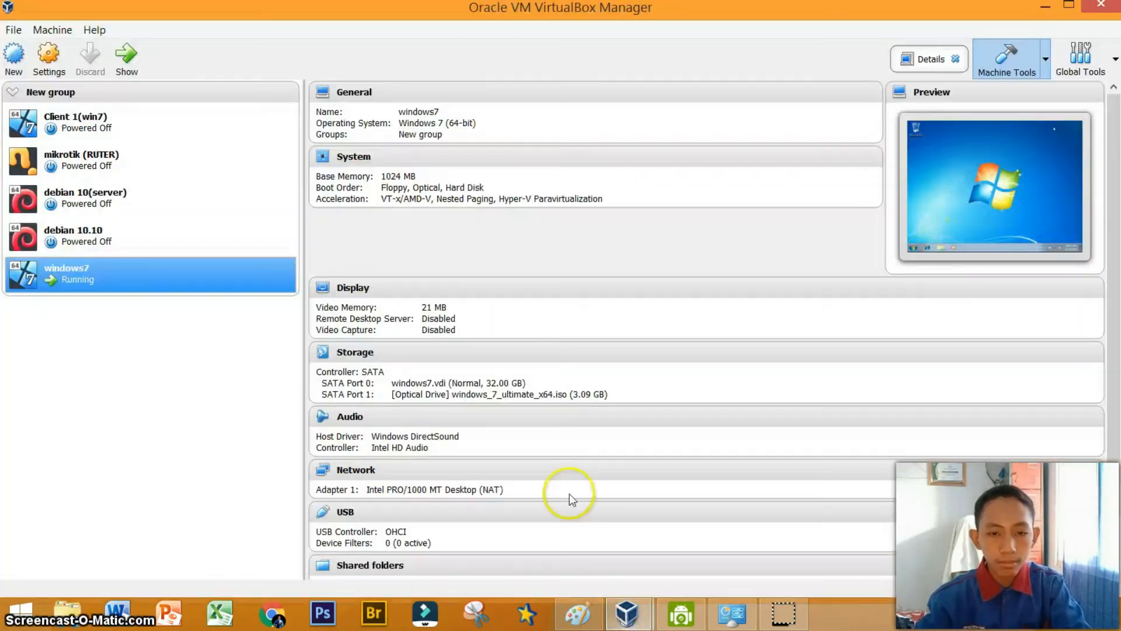
{"action": "left_click", "coordinate": [13, 55]}
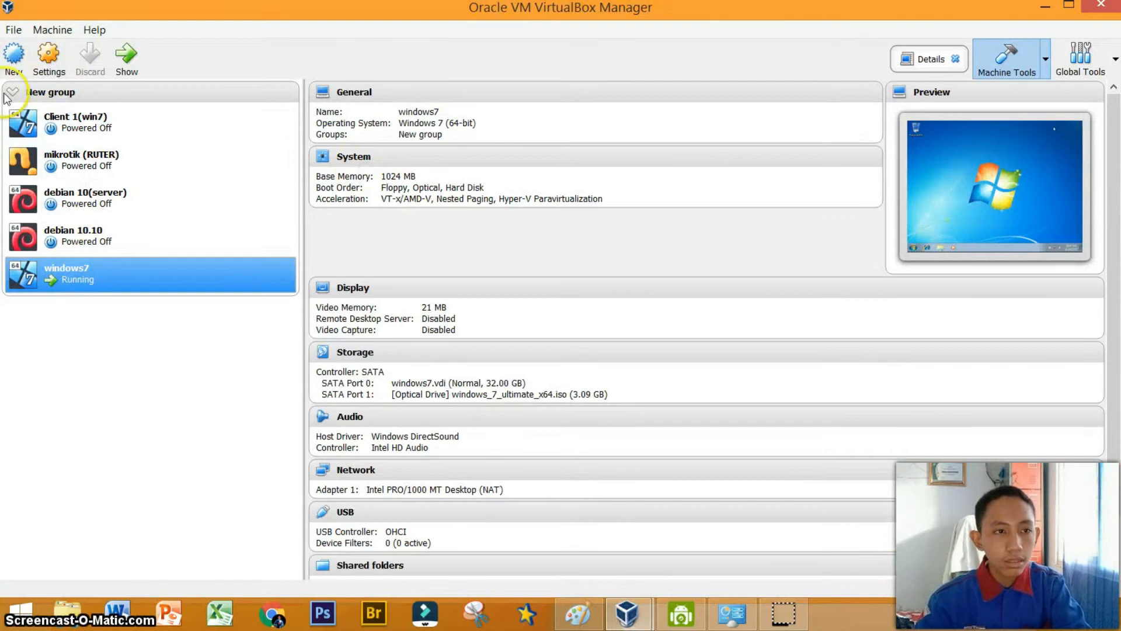
{"action": "left_click", "coordinate": [12, 92]}
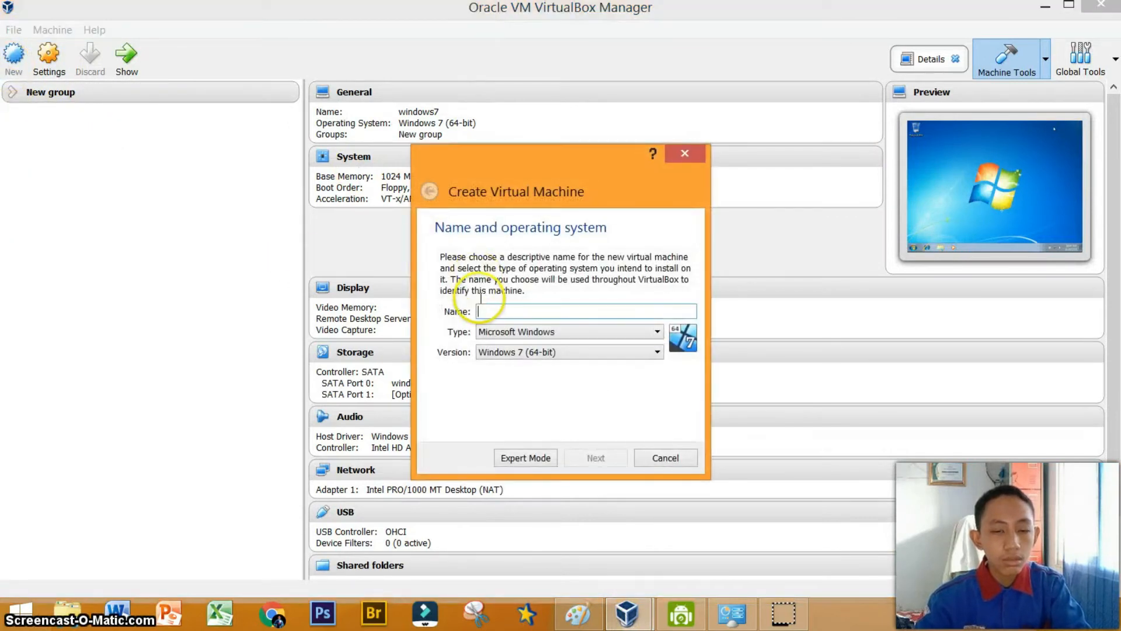
{"action": "type", "text": "mikrotik"}
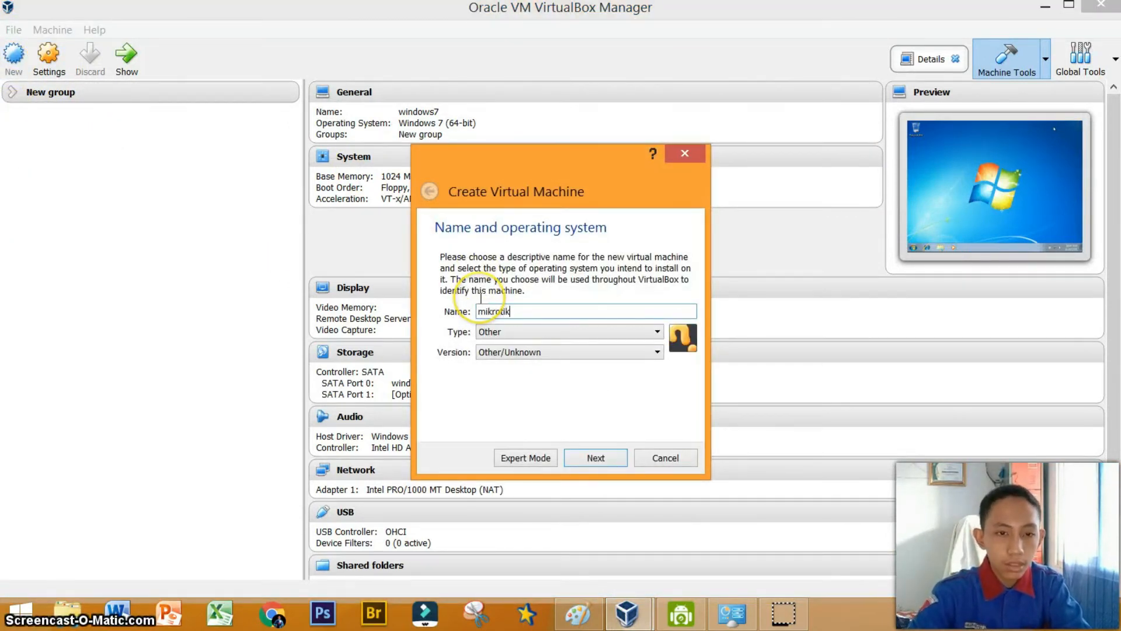
{"action": "left_click", "coordinate": [591, 456]}
Keep the default memory and create a new 2.00 GB VDI hard disk named mikrotik for the machine.
{"action": "left_click", "coordinate": [571, 461]}
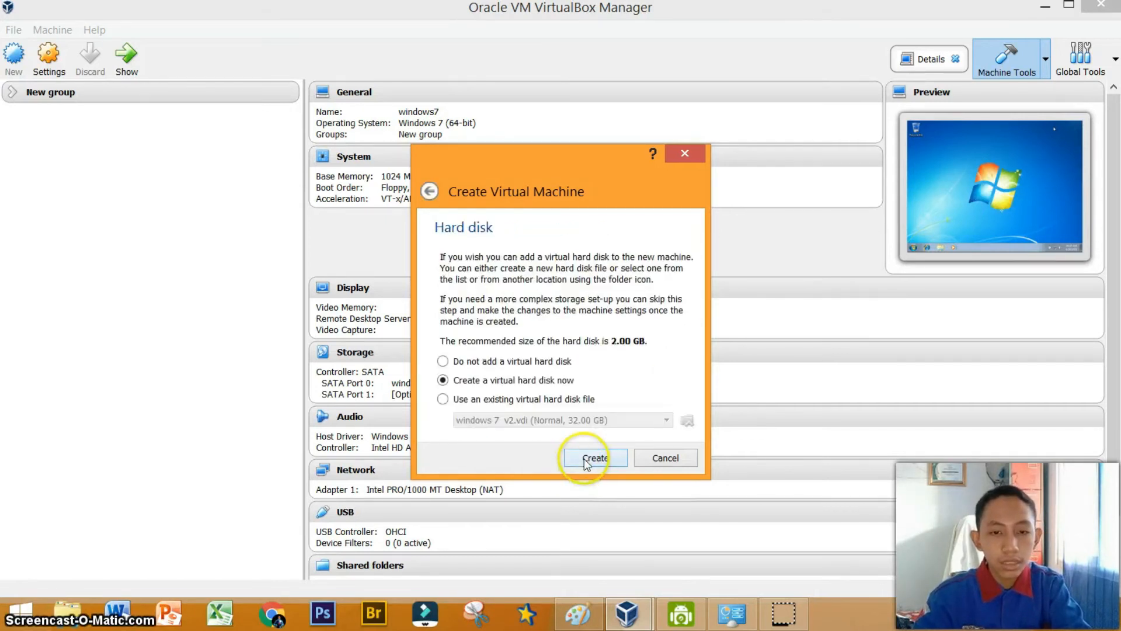
{"action": "left_click", "coordinate": [596, 459]}
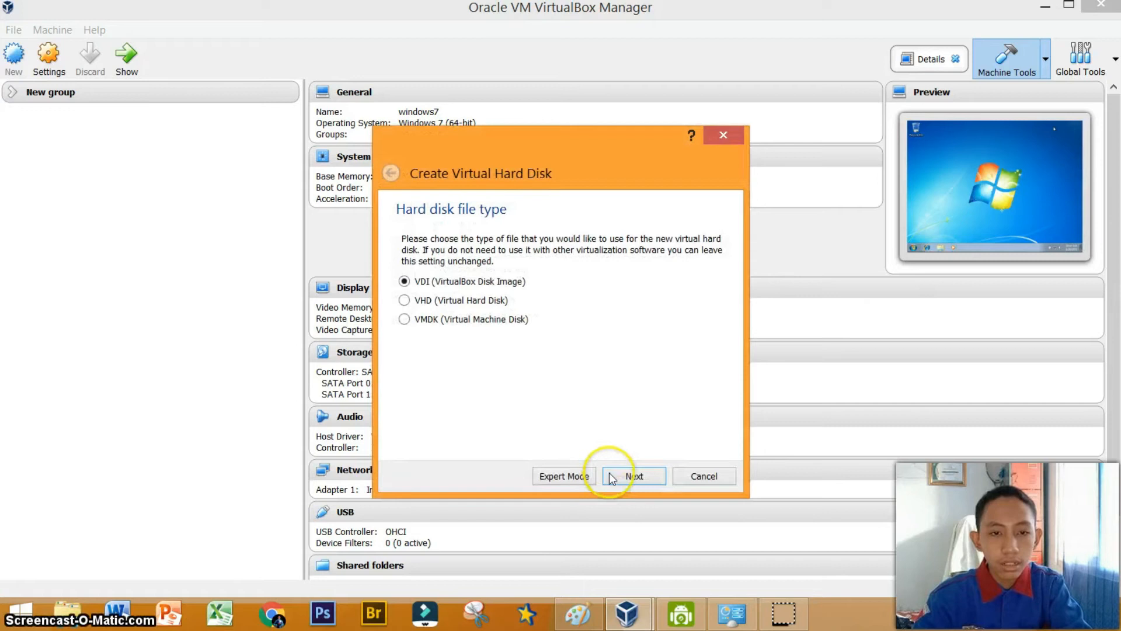
{"action": "left_click", "coordinate": [611, 478]}
{"action": "left_click", "coordinate": [618, 480]}
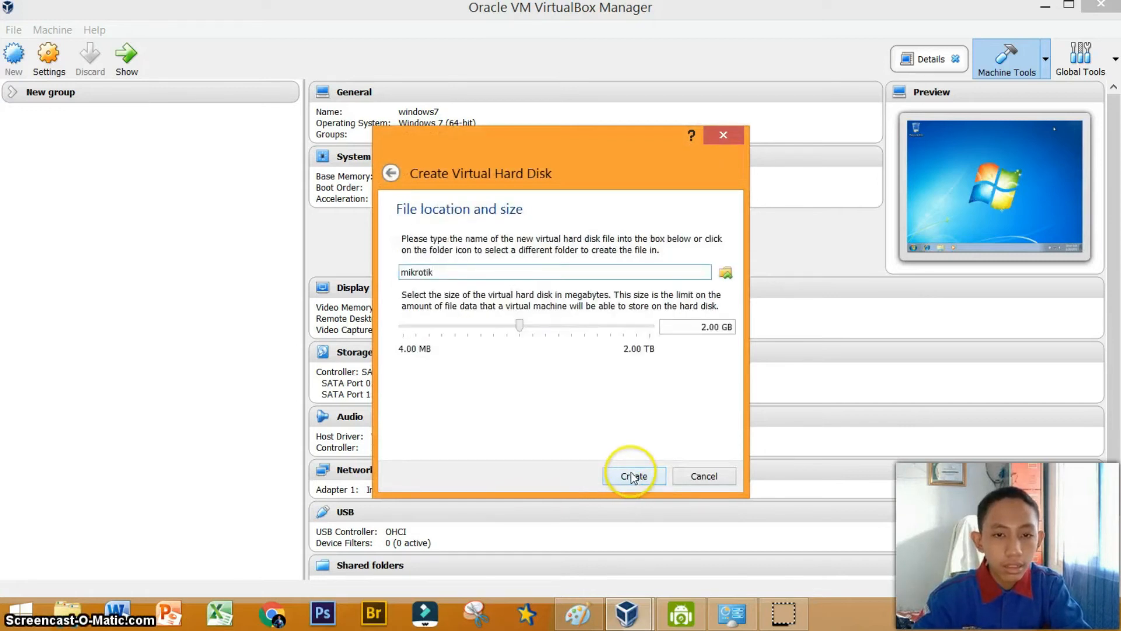
{"action": "left_click", "coordinate": [632, 476]}
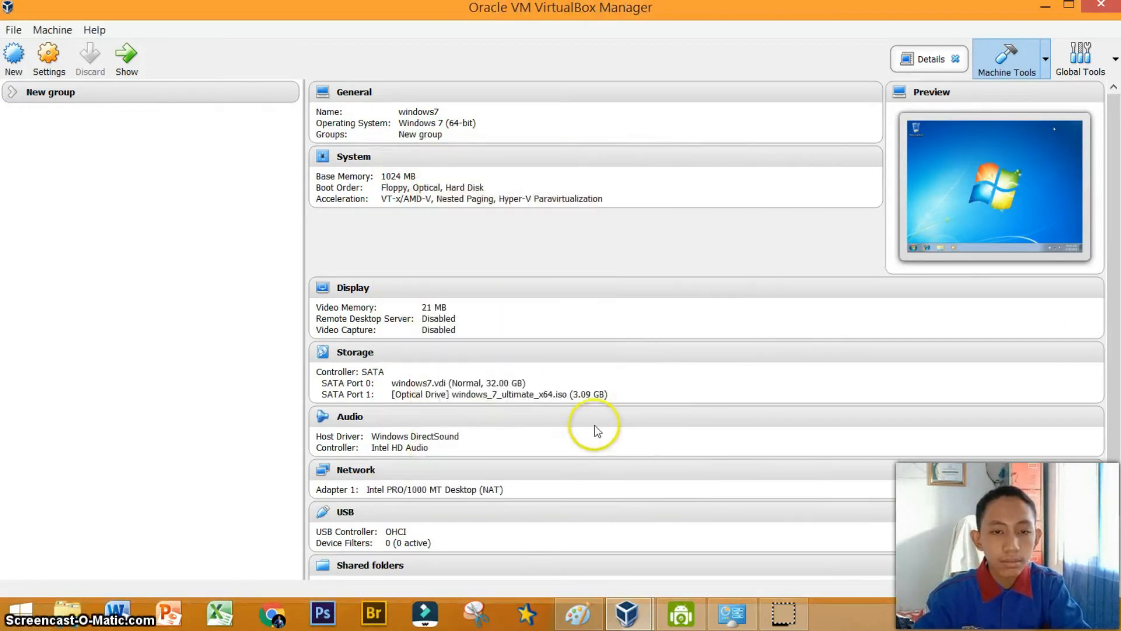
{"action": "left_click", "coordinate": [14, 97]}
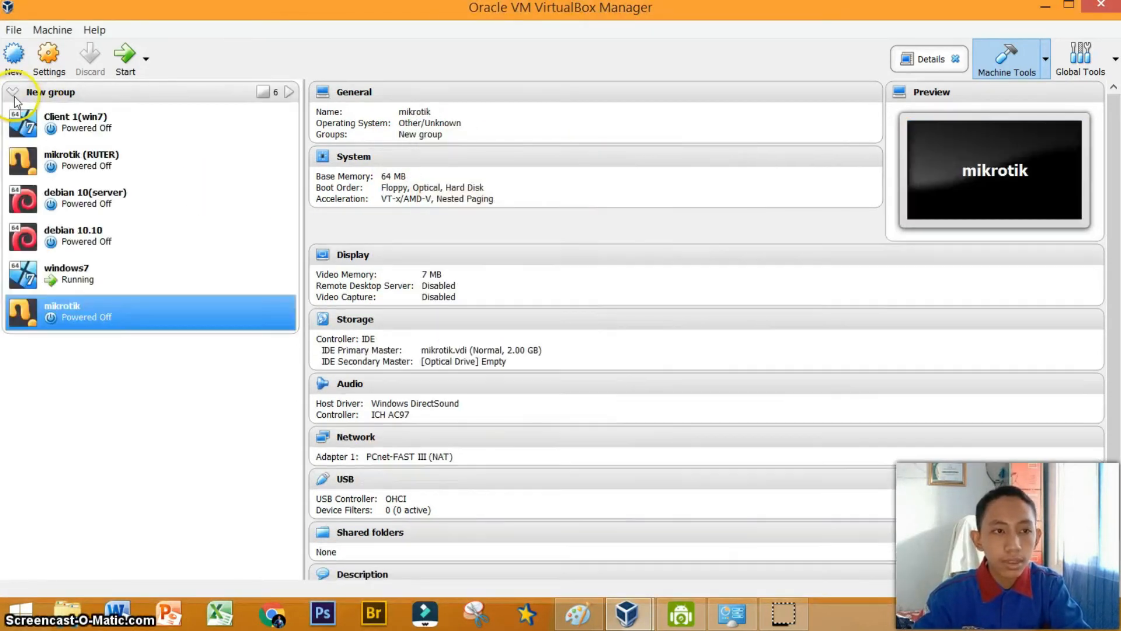
Open the mikrotik VM's network settings and attach Adapter 1 to Host-only Adapter with promiscuous mode Allow All.
{"action": "left_click", "coordinate": [65, 58]}
{"action": "left_click", "coordinate": [372, 299]}
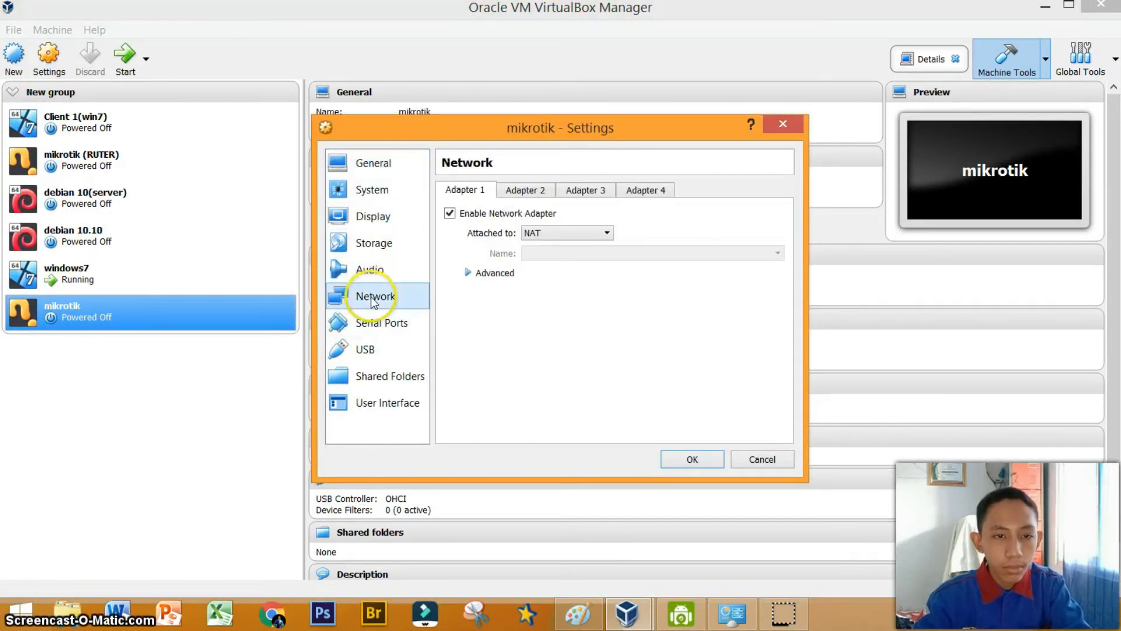
{"action": "left_click", "coordinate": [501, 272]}
{"action": "left_click", "coordinate": [551, 233]}
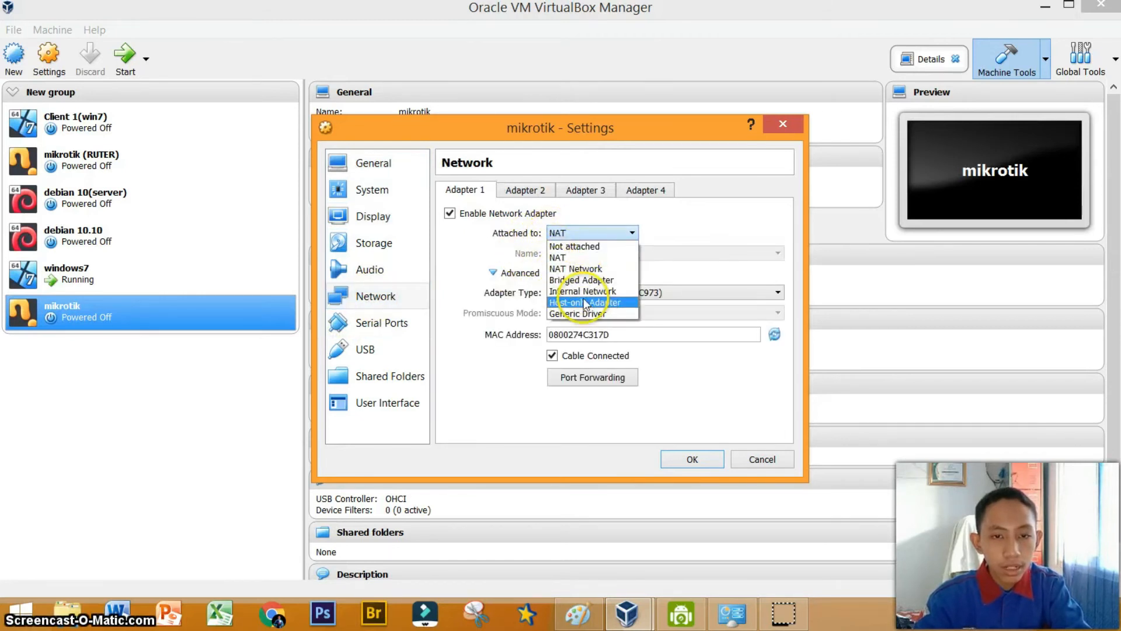
{"action": "left_click", "coordinate": [586, 303]}
{"action": "left_click", "coordinate": [559, 313]}
{"action": "left_click", "coordinate": [564, 349]}
Enable Adapter 2, attach it to Internal Network intnet with promiscuous mode Allow All, and save the settings.
{"action": "left_click", "coordinate": [527, 190]}
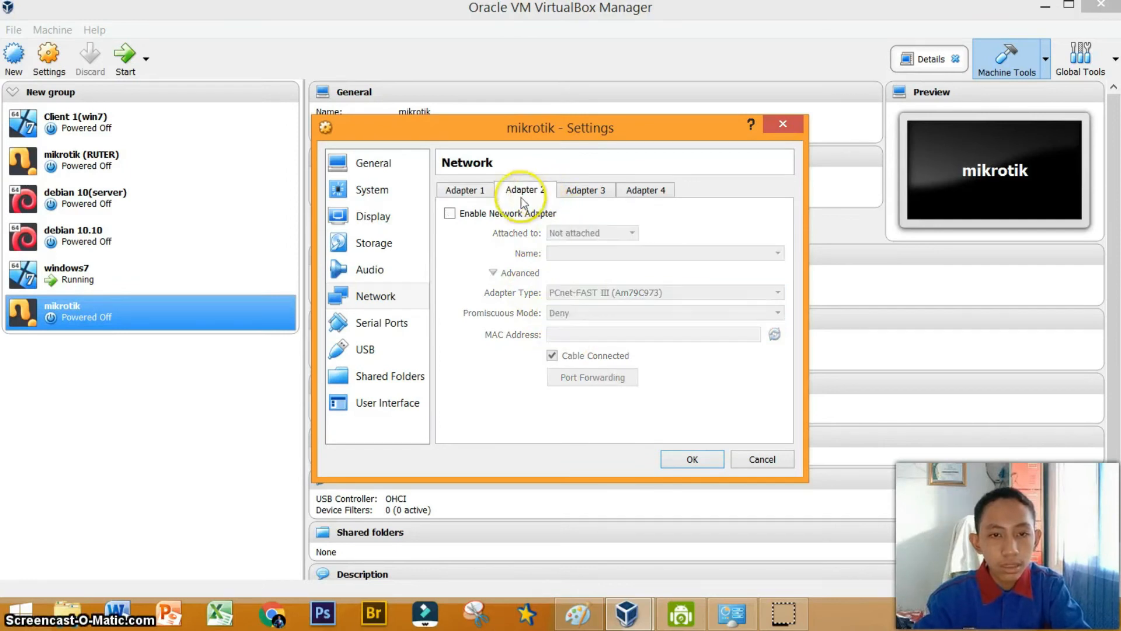
{"action": "left_click", "coordinate": [466, 216]}
{"action": "left_click", "coordinate": [557, 233]}
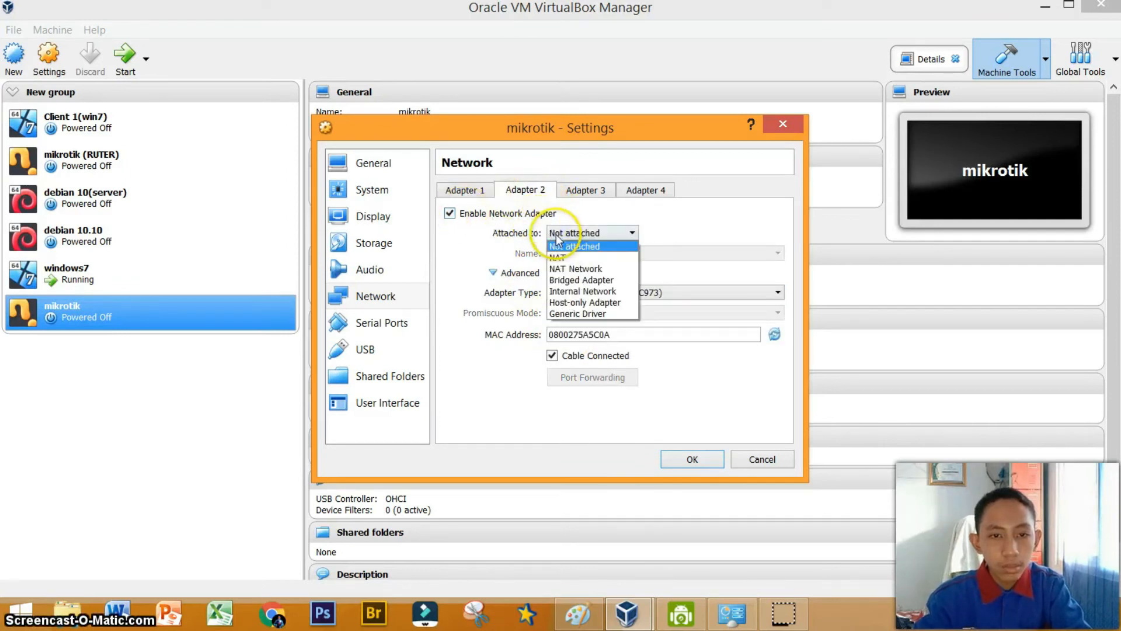
{"action": "left_click", "coordinate": [573, 292]}
{"action": "left_click", "coordinate": [572, 313]}
{"action": "left_click", "coordinate": [580, 349]}
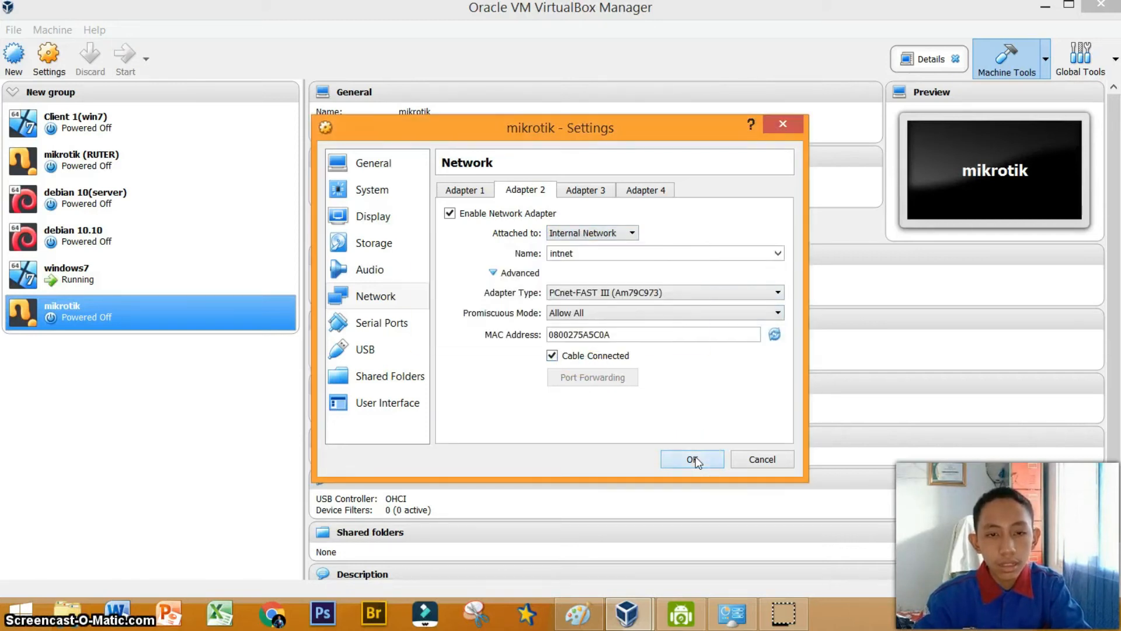
{"action": "left_click", "coordinate": [693, 459]}
Start the mikrotik VM and choose the mikrotik-6.33 ISO as its start-up disk.
{"action": "left_click", "coordinate": [139, 55]}
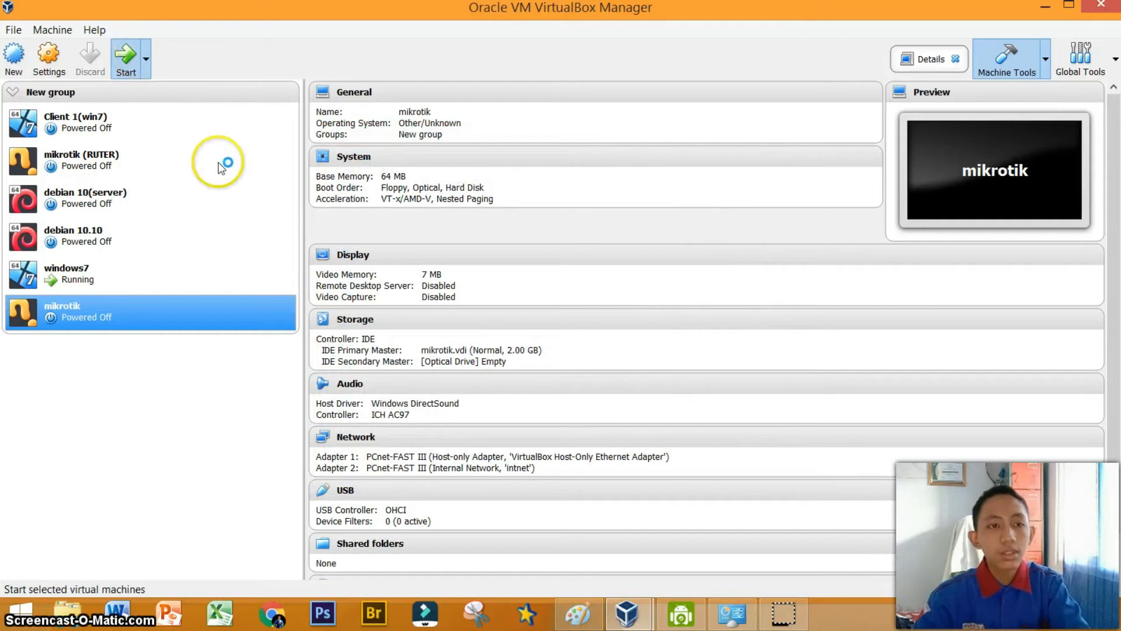
{"action": "left_click", "coordinate": [10, 94]}
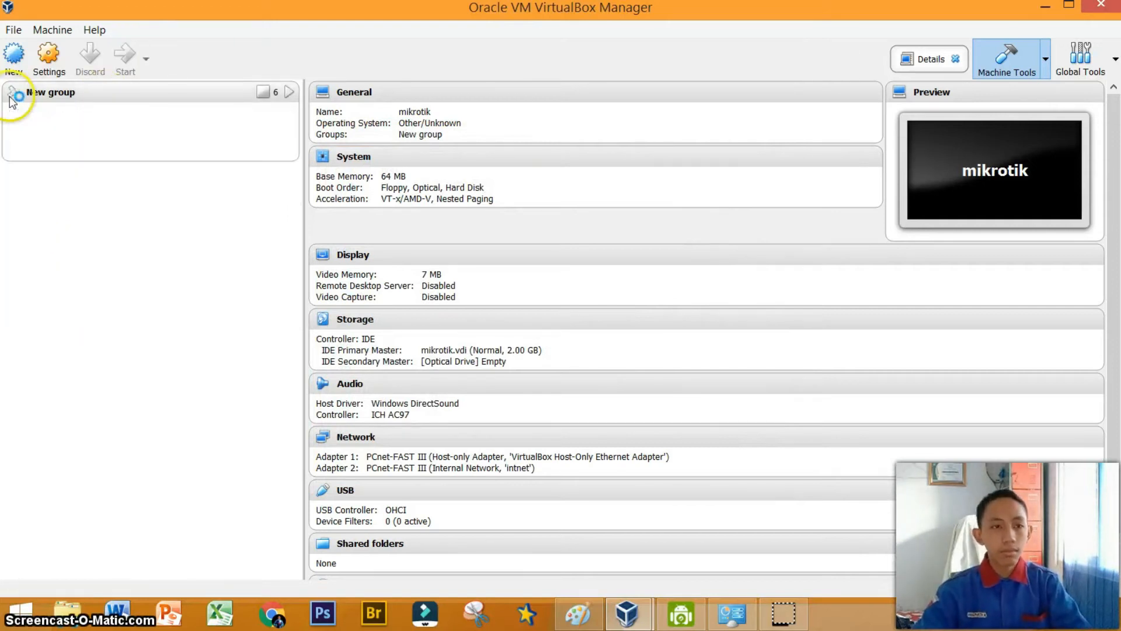
{"action": "left_click", "coordinate": [636, 611]}
{"action": "left_click", "coordinate": [765, 531]}
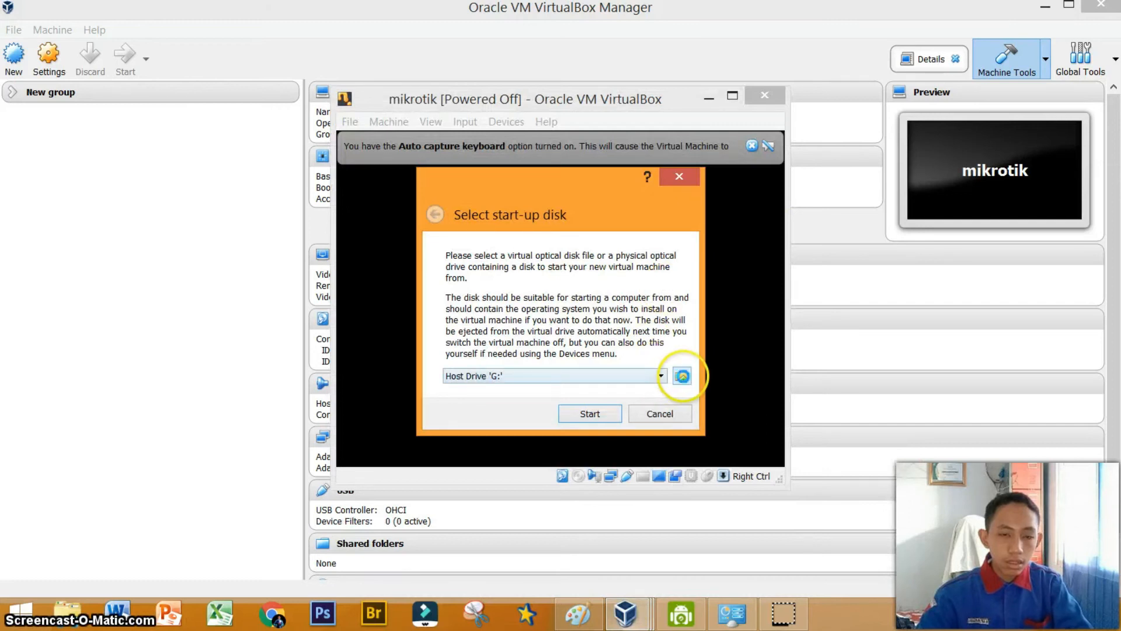
{"action": "left_click", "coordinate": [682, 375]}
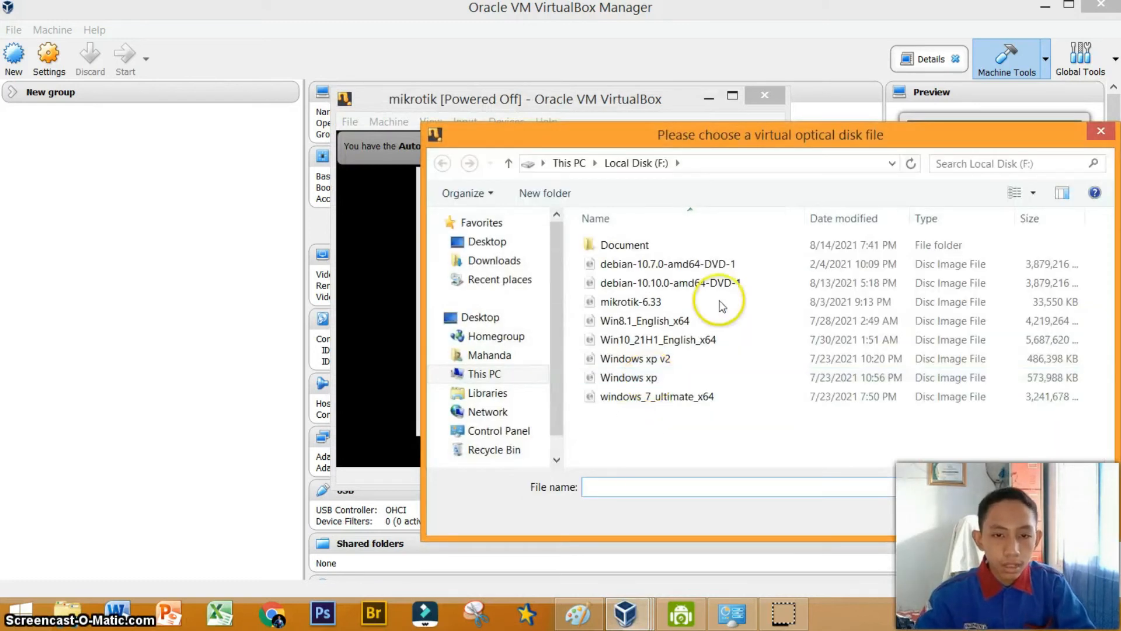
{"action": "left_click", "coordinate": [701, 301]}
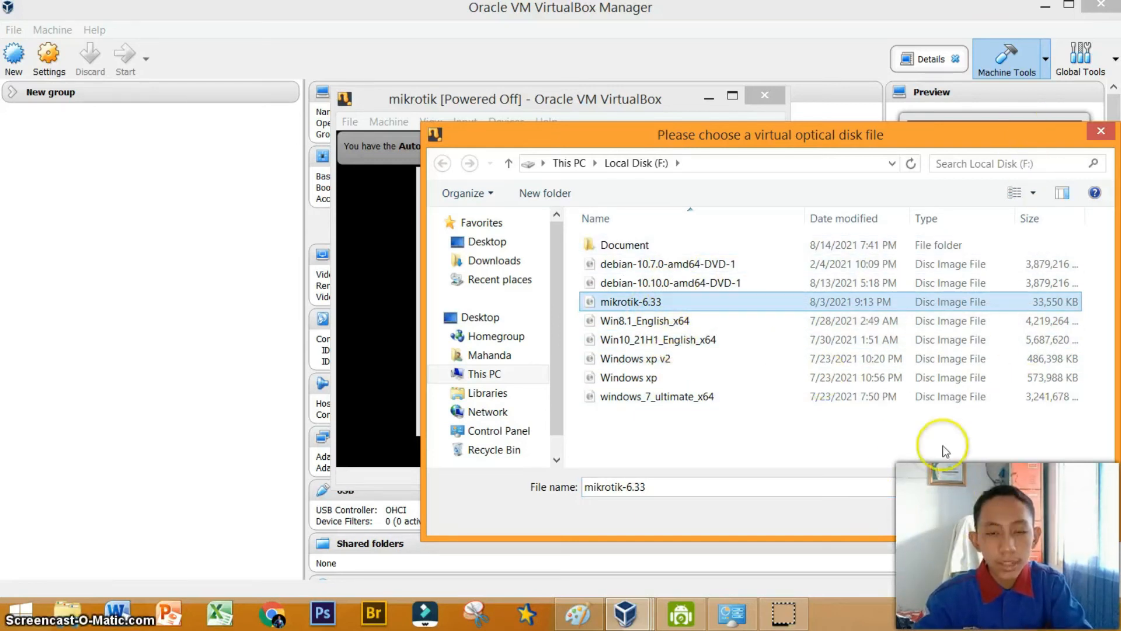
{"action": "left_click", "coordinate": [985, 509]}
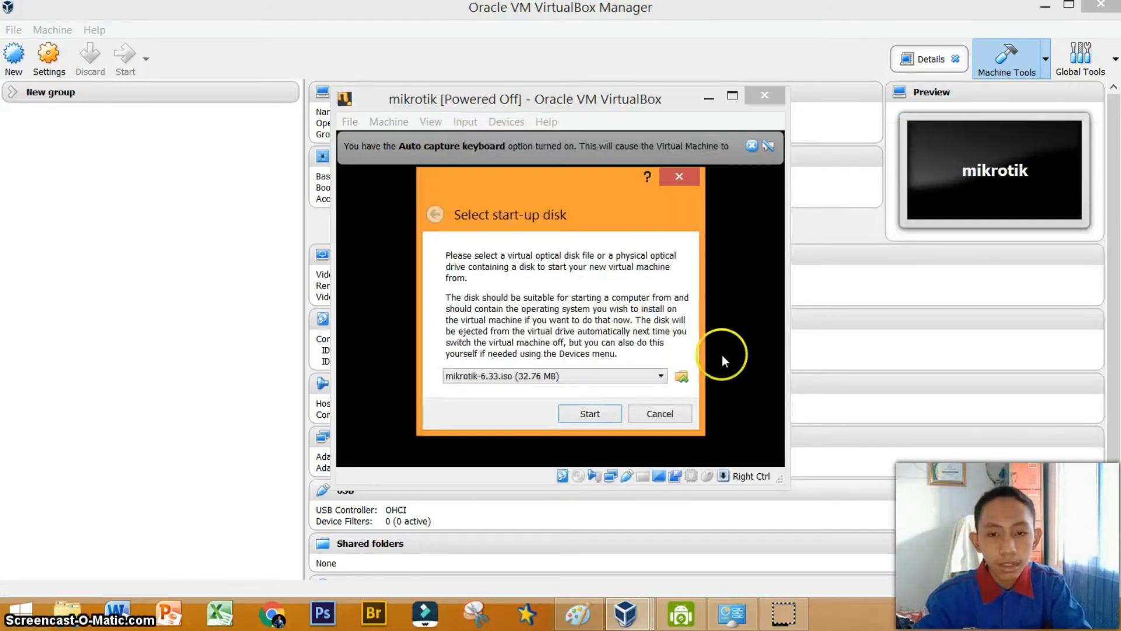
{"action": "left_click", "coordinate": [589, 413]}
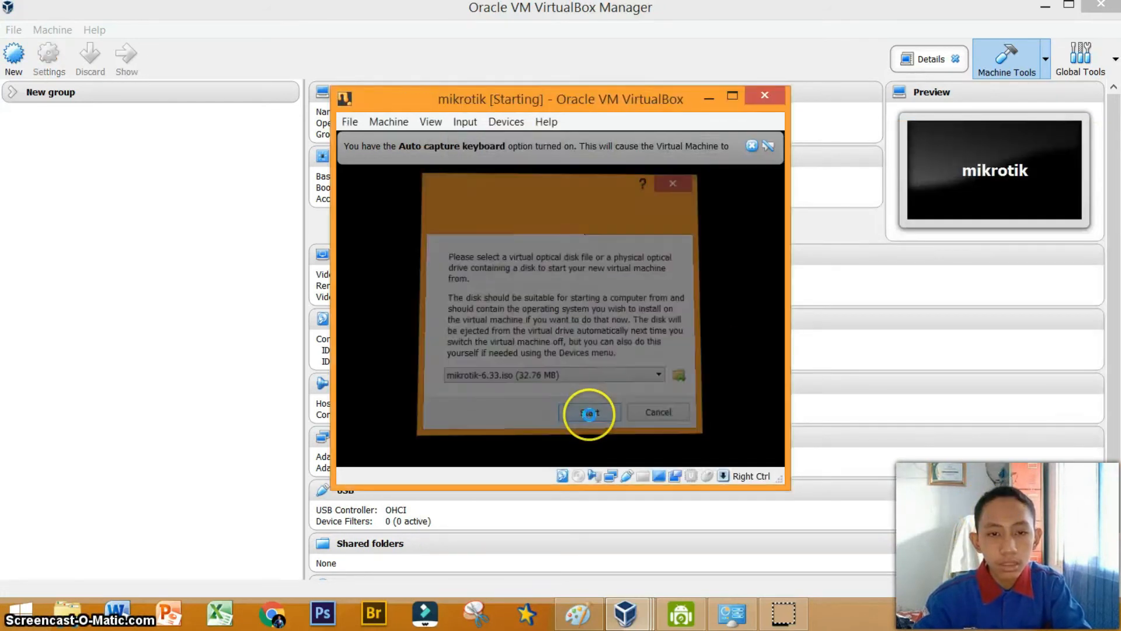
Maximize the VM window, select all RouterOS packages, install them, and reboot the router.
{"action": "left_click", "coordinate": [751, 146]}
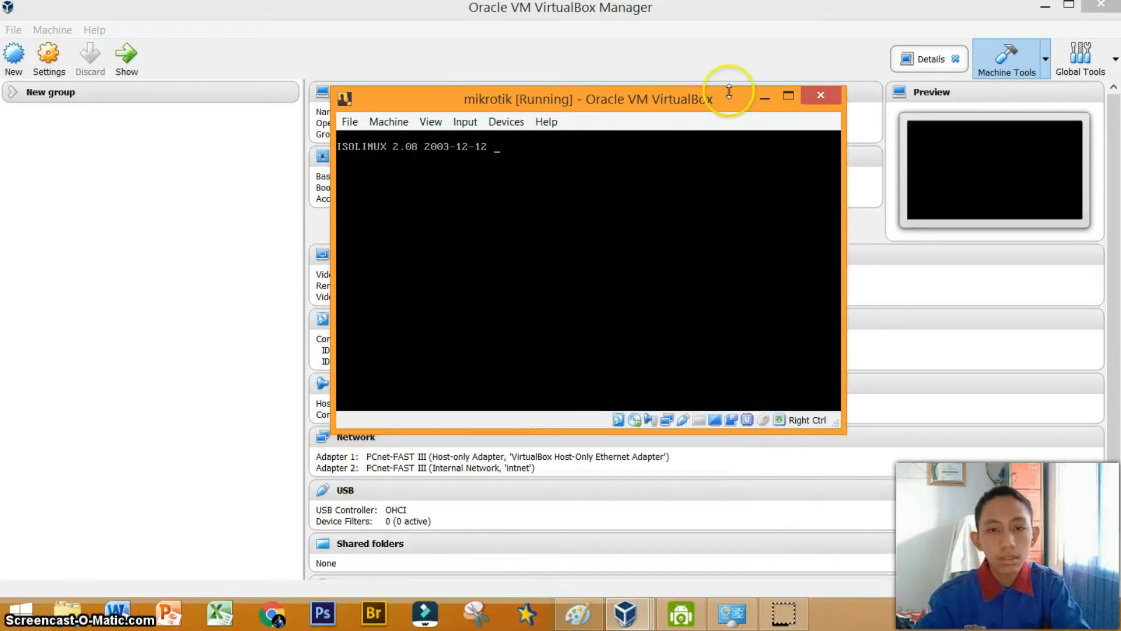
{"action": "left_click", "coordinate": [786, 101]}
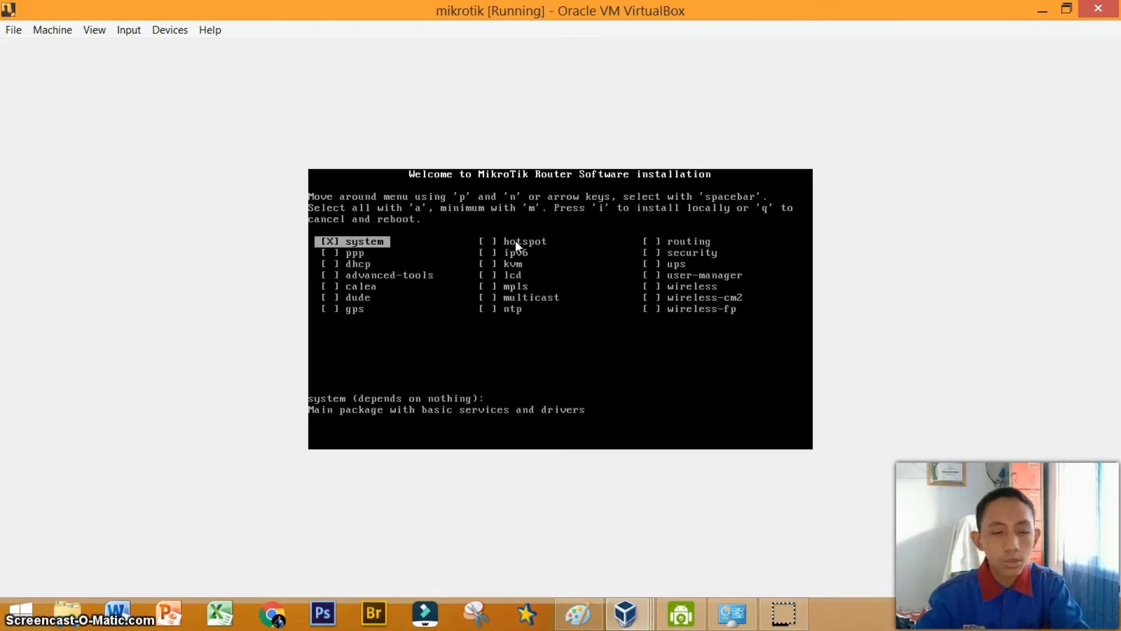
{"action": "key", "text": "a"}
{"action": "key", "text": "i"}
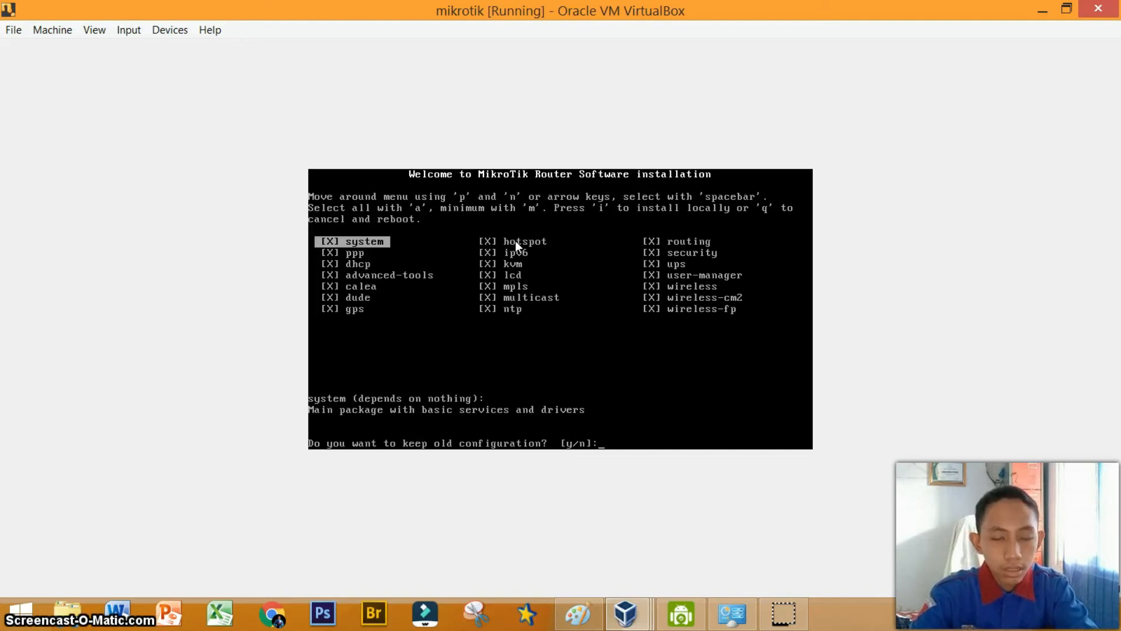
{"action": "key", "text": "y"}
{"action": "key", "text": "y"}
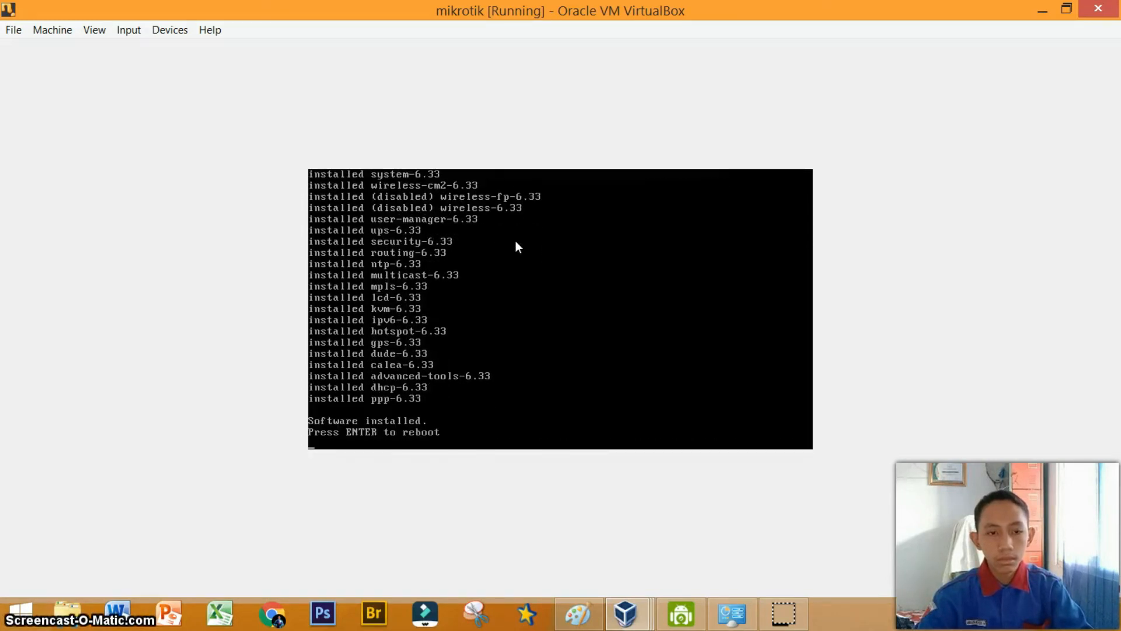
{"action": "key", "text": "Return"}
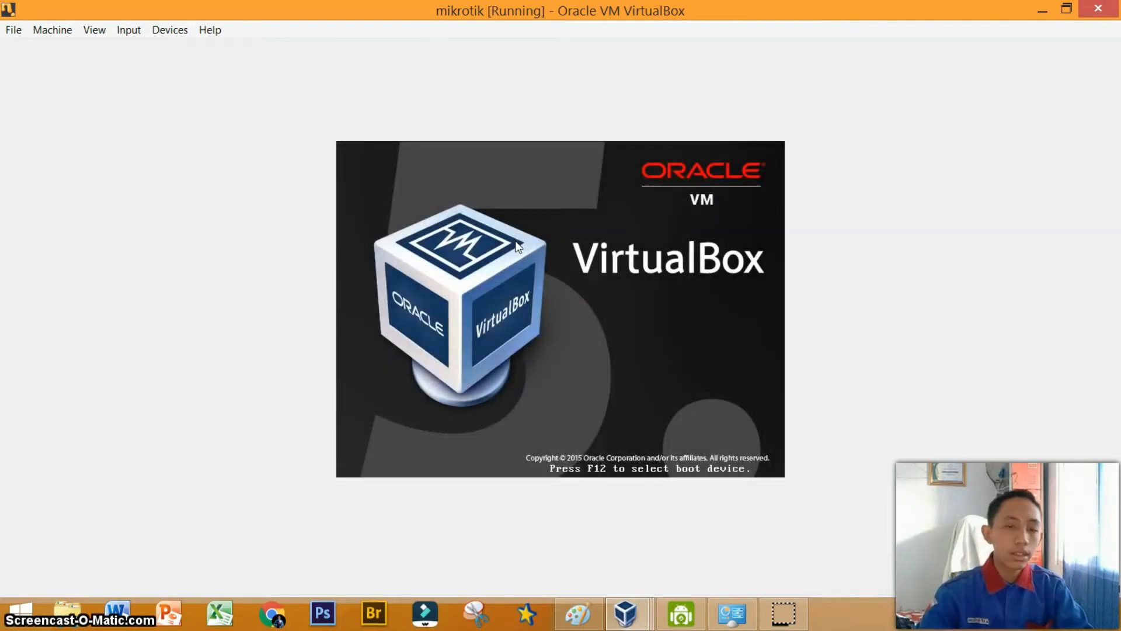
Eject the mikrotik-6.33.iso disk from the VM's optical drive, forcing the unmount.
{"action": "left_click", "coordinate": [181, 30]}
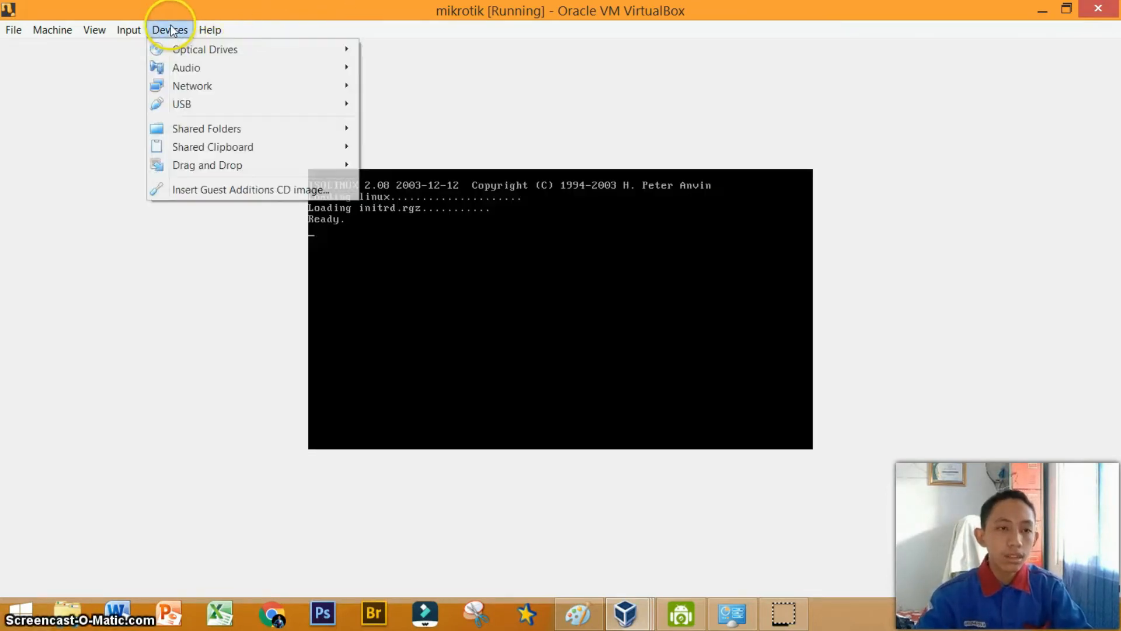
{"action": "mouse_move", "coordinate": [316, 50]}
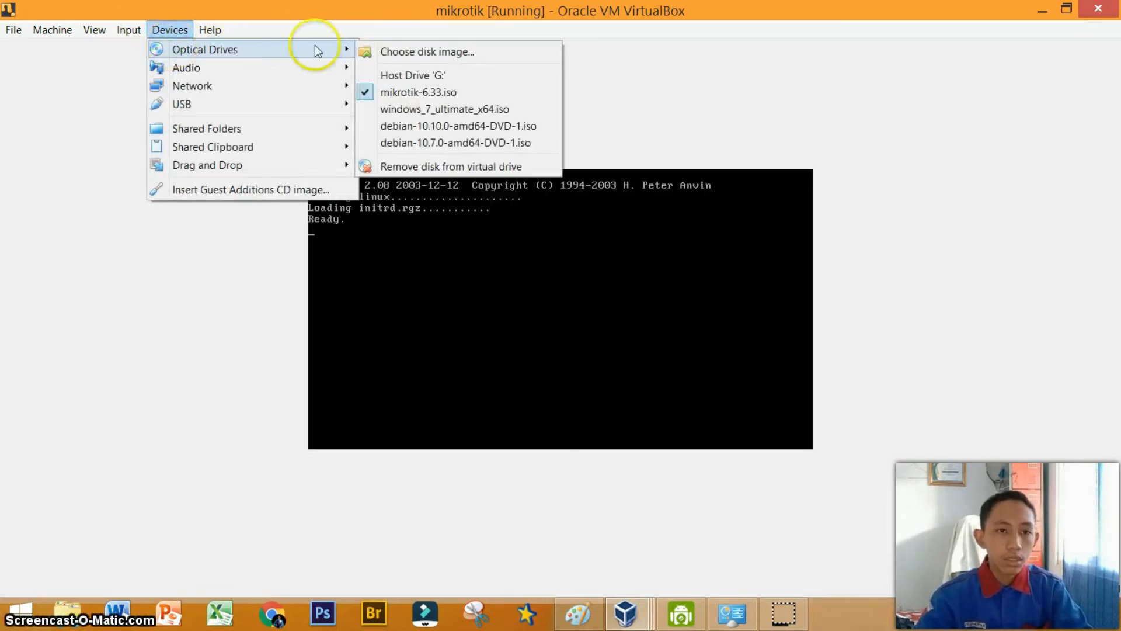
{"action": "left_click", "coordinate": [432, 92]}
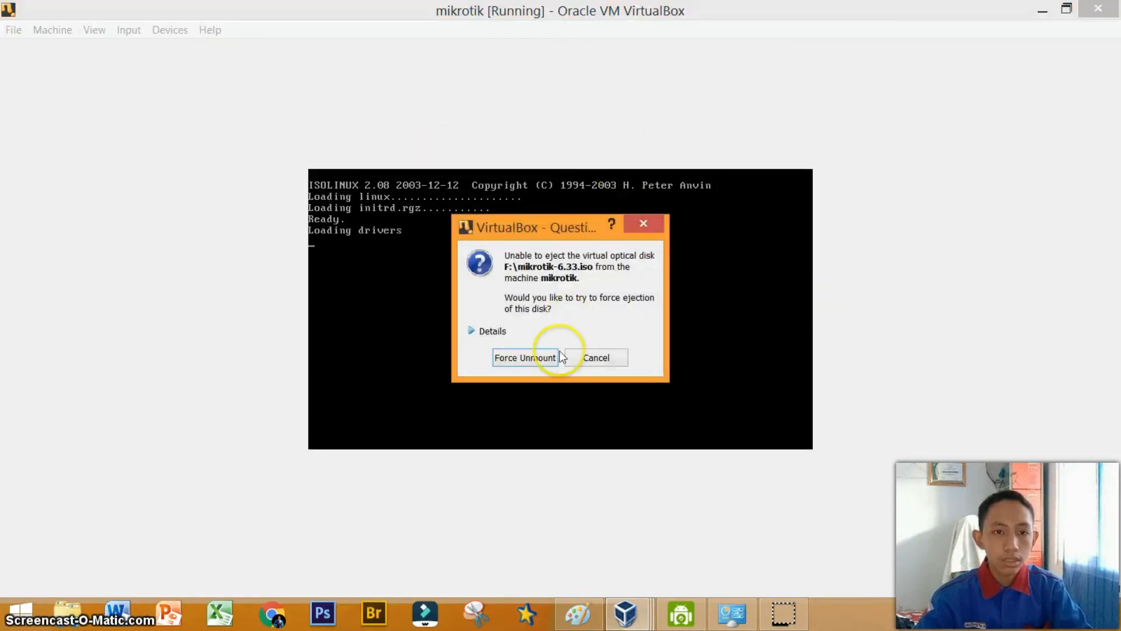
{"action": "left_click", "coordinate": [548, 351]}
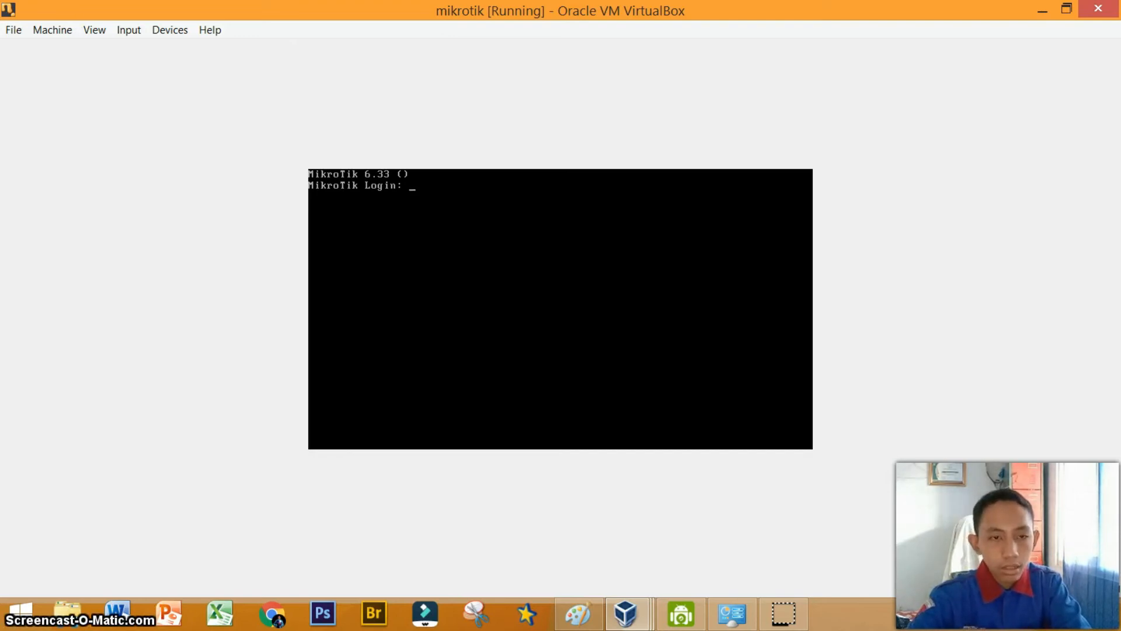
Open WinBox and connect to the MikroTik neighbor by its MAC address with login admin.
{"action": "left_click", "coordinate": [646, 175]}
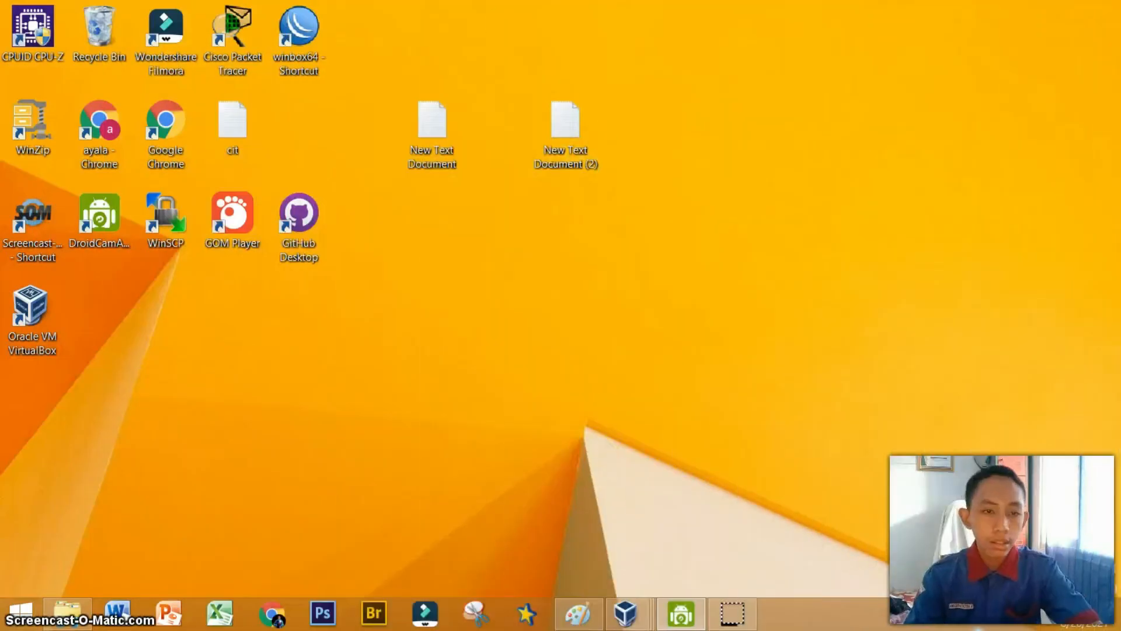
{"action": "double_click", "coordinate": [308, 36]}
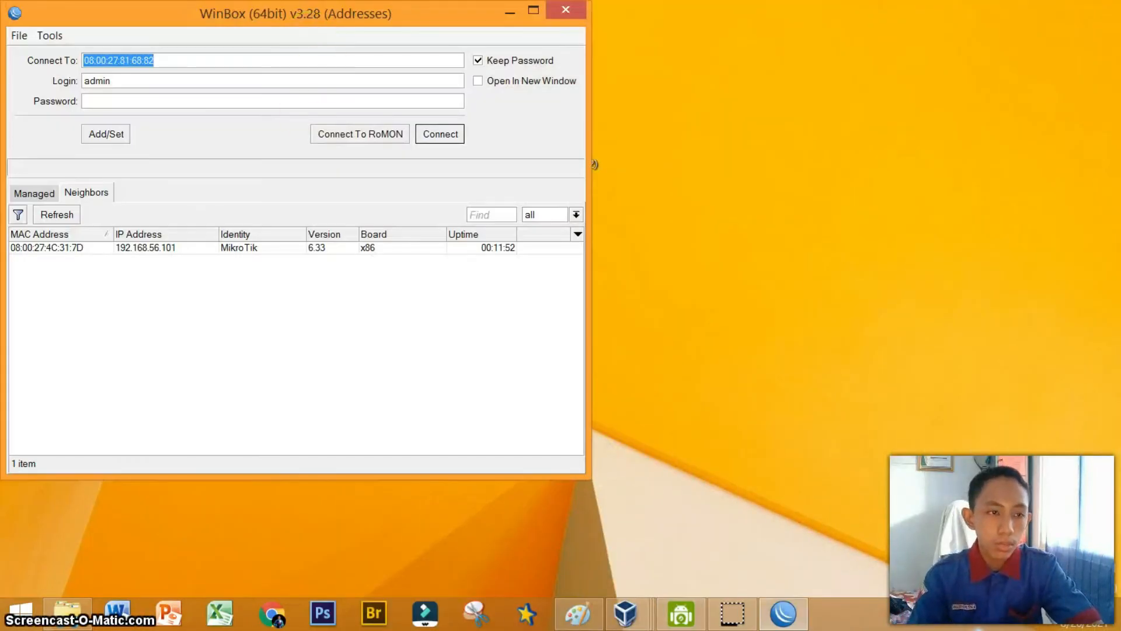
{"action": "left_click", "coordinate": [72, 248]}
{"action": "left_click", "coordinate": [439, 143]}
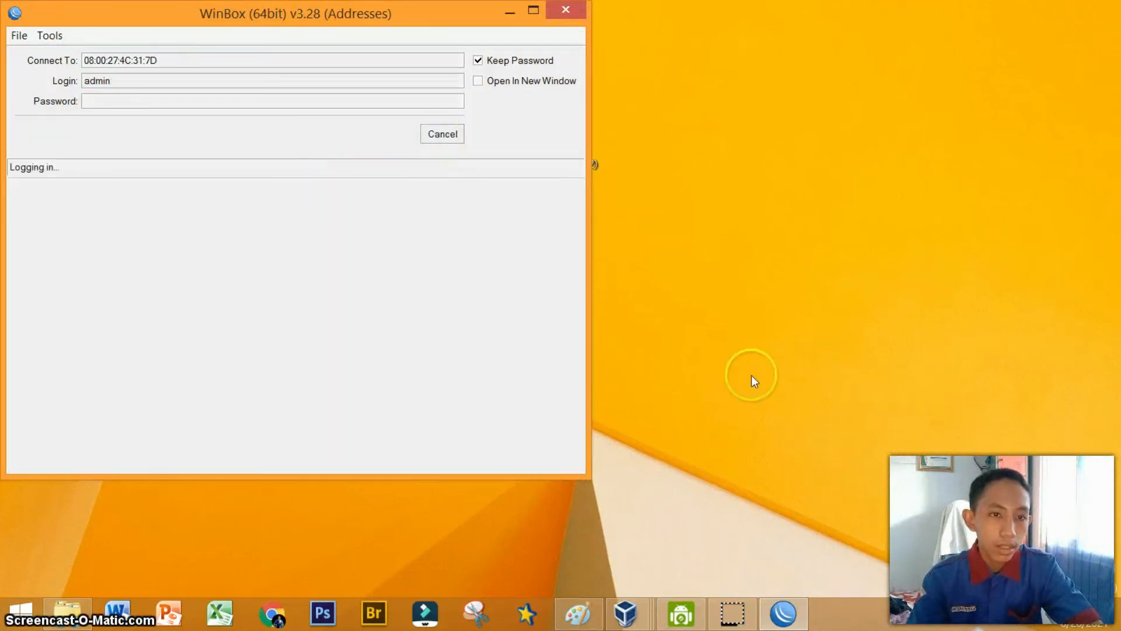
Open the host's Network and Sharing Center and go to the network connections list.
{"action": "left_click", "coordinate": [1021, 618]}
{"action": "left_click", "coordinate": [825, 425]}
{"action": "right_click", "coordinate": [1020, 616]}
{"action": "left_click", "coordinate": [1018, 605]}
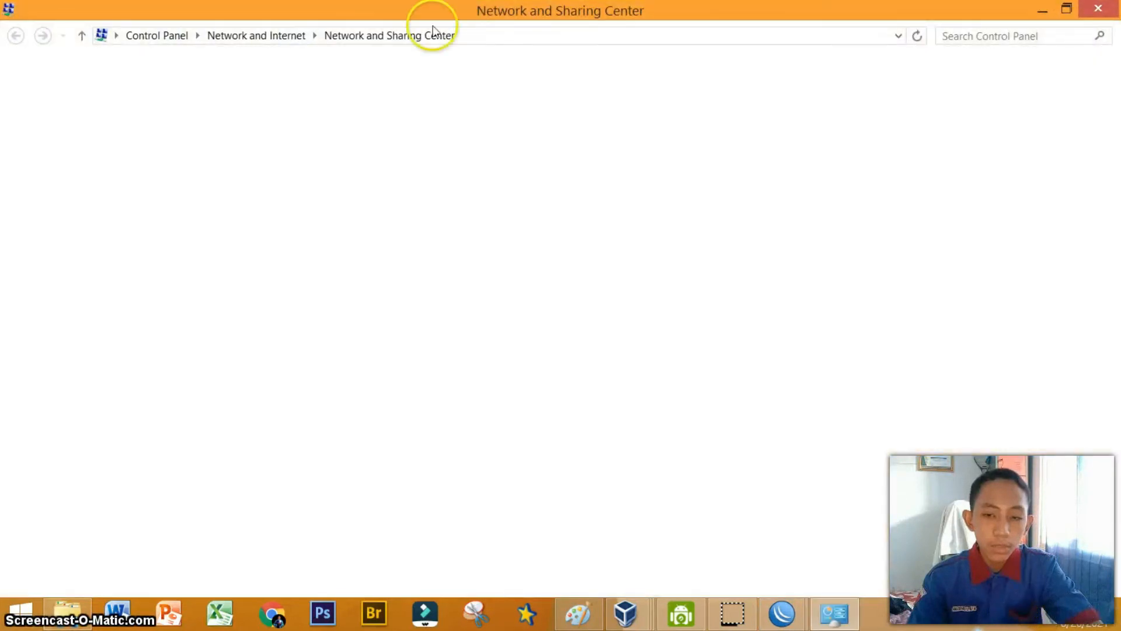
{"action": "left_click", "coordinate": [126, 105]}
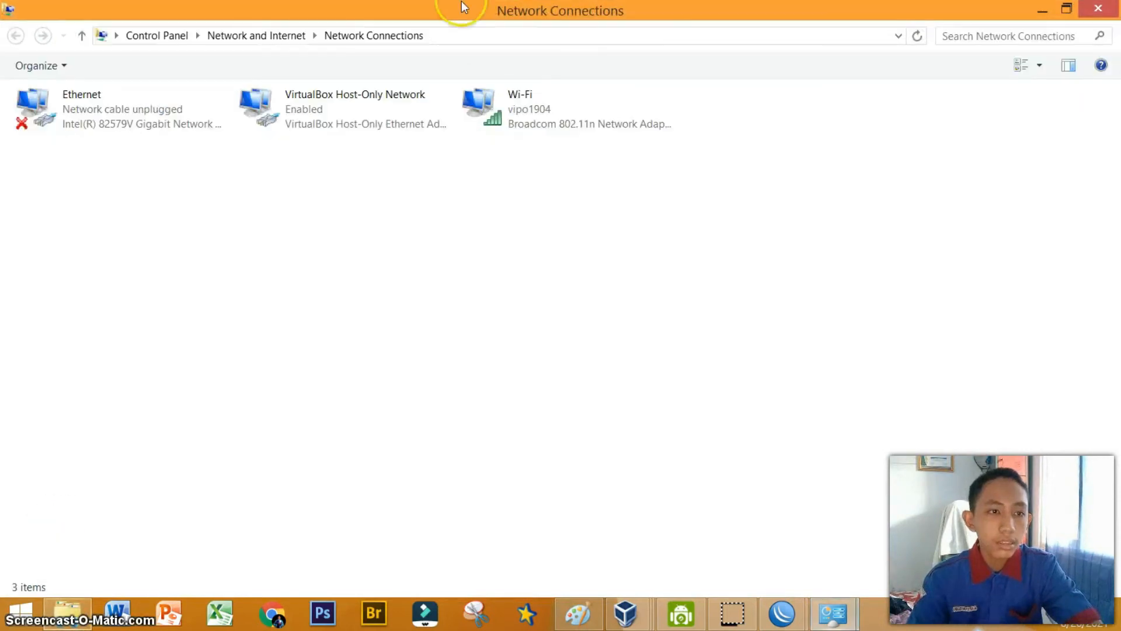
Share the Wi-Fi connection's internet with the VirtualBox Host-Only Network and confirm enabling sharing.
{"action": "right_click", "coordinate": [529, 107]}
{"action": "left_click", "coordinate": [586, 275]}
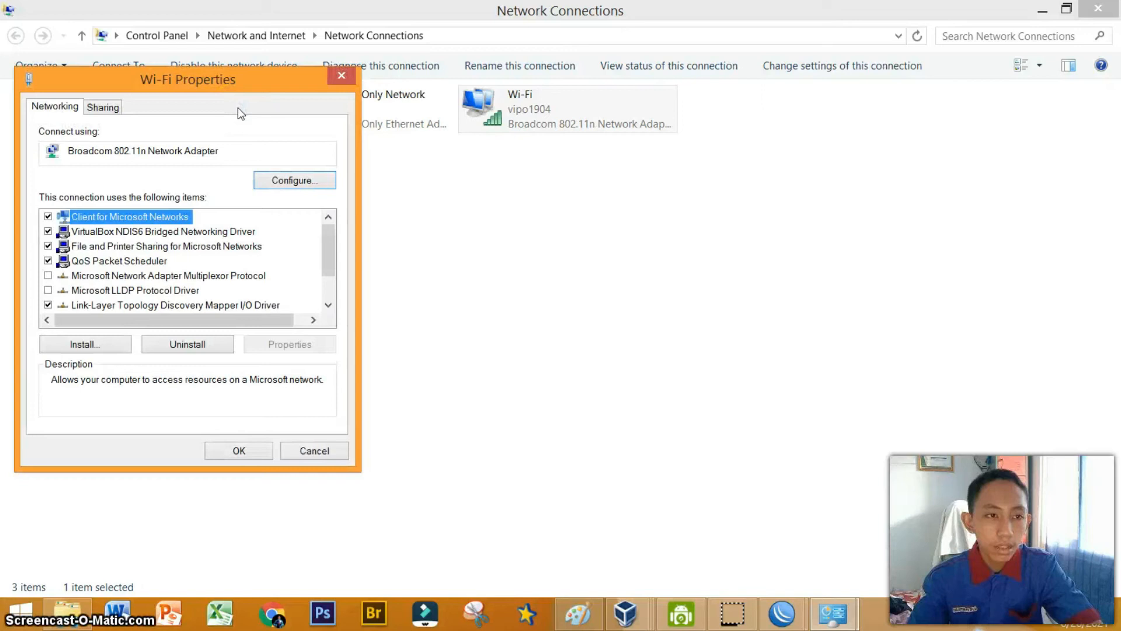
{"action": "key", "text": "ctrl+Tab"}
{"action": "key", "text": "alt+Down"}
{"action": "key", "text": "Down"}
{"action": "key", "text": "Down"}
{"action": "key", "text": "Up"}
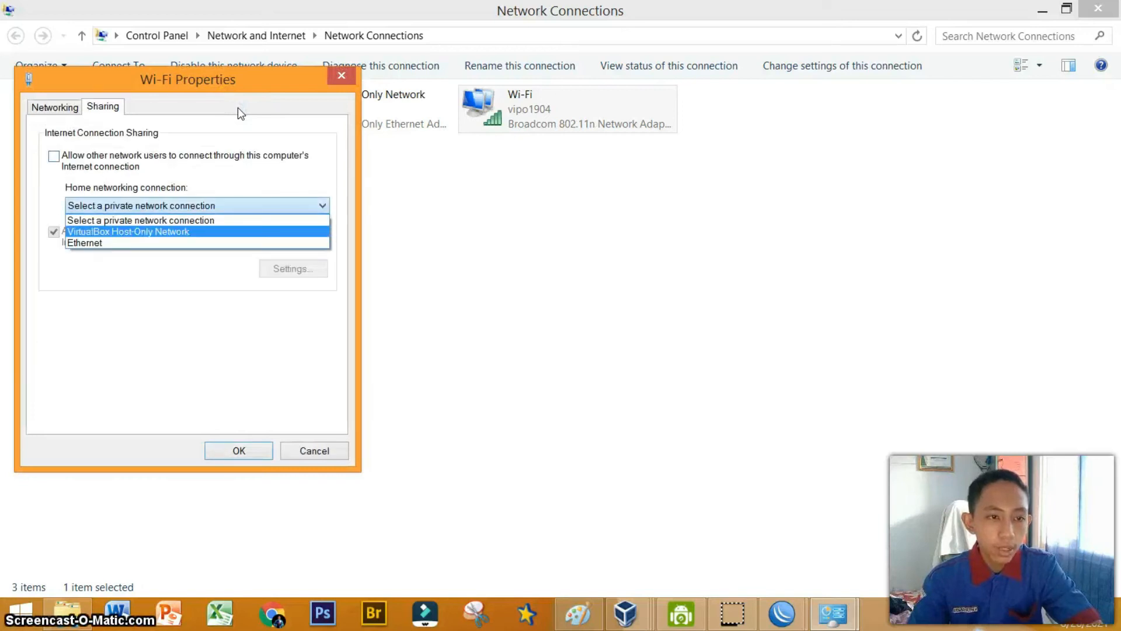
{"action": "left_click", "coordinate": [137, 231]}
{"action": "left_click", "coordinate": [62, 162]}
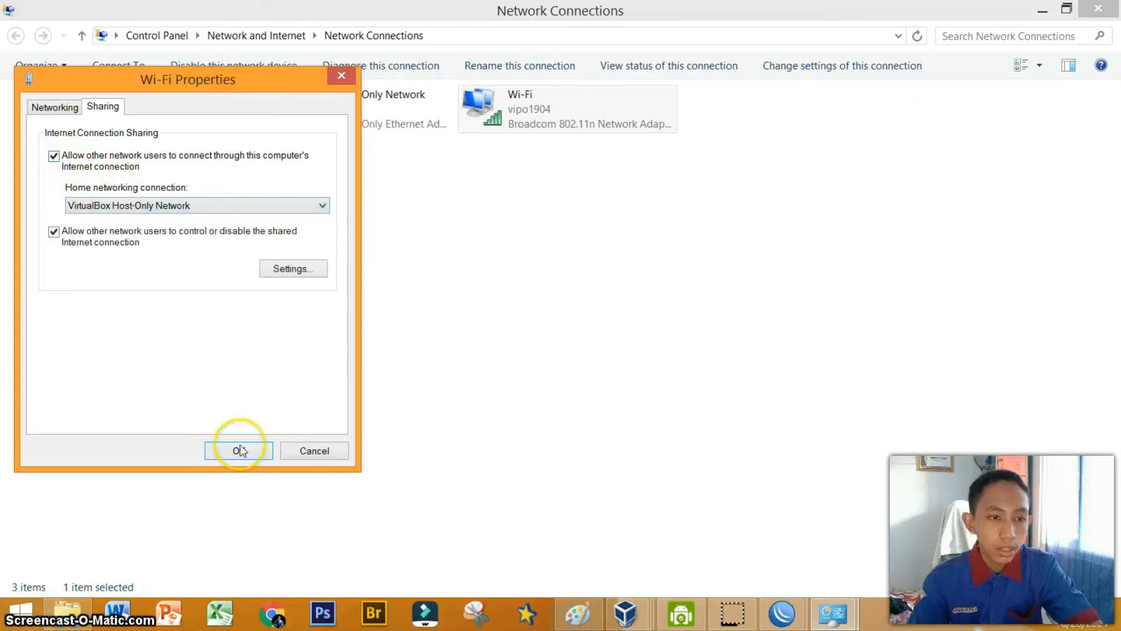
{"action": "left_click", "coordinate": [240, 446]}
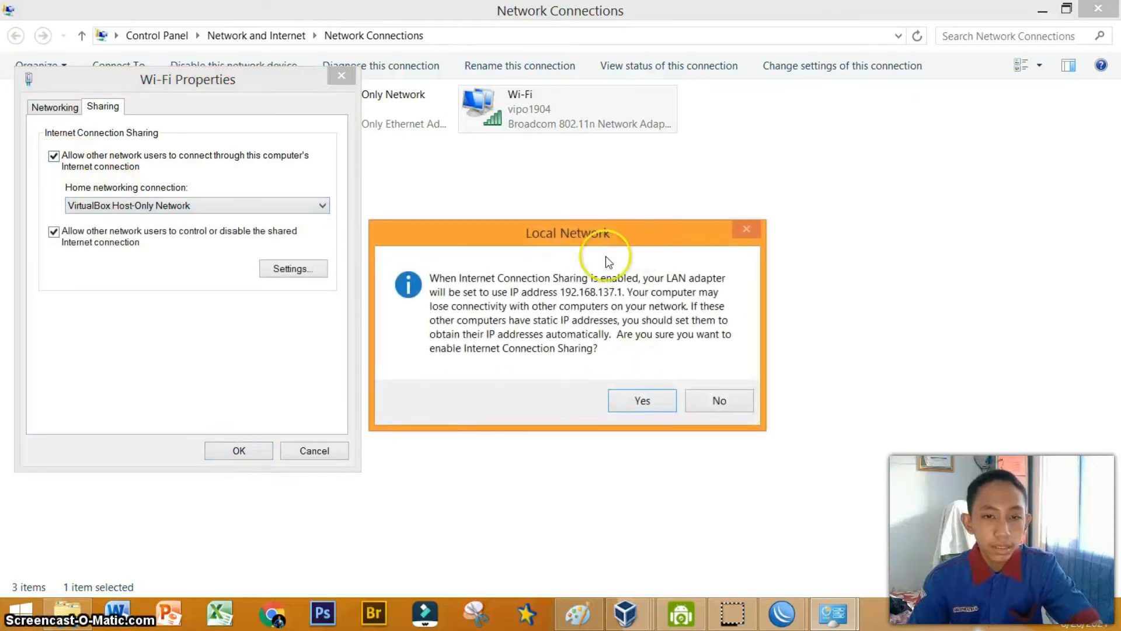
{"action": "left_click", "coordinate": [623, 405]}
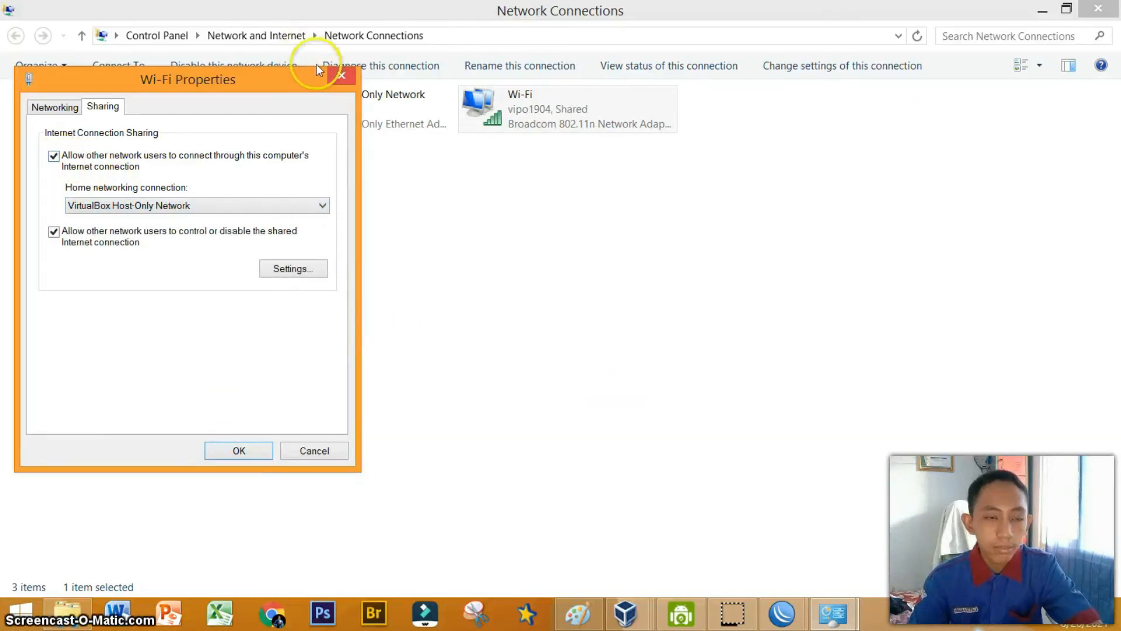
{"action": "left_click", "coordinate": [341, 75]}
Set the VirtualBox Host-Only Network adapter's IPv4 address to 192.168.5.1 and apply it.
{"action": "left_click", "coordinate": [391, 97]}
{"action": "right_click", "coordinate": [391, 97]}
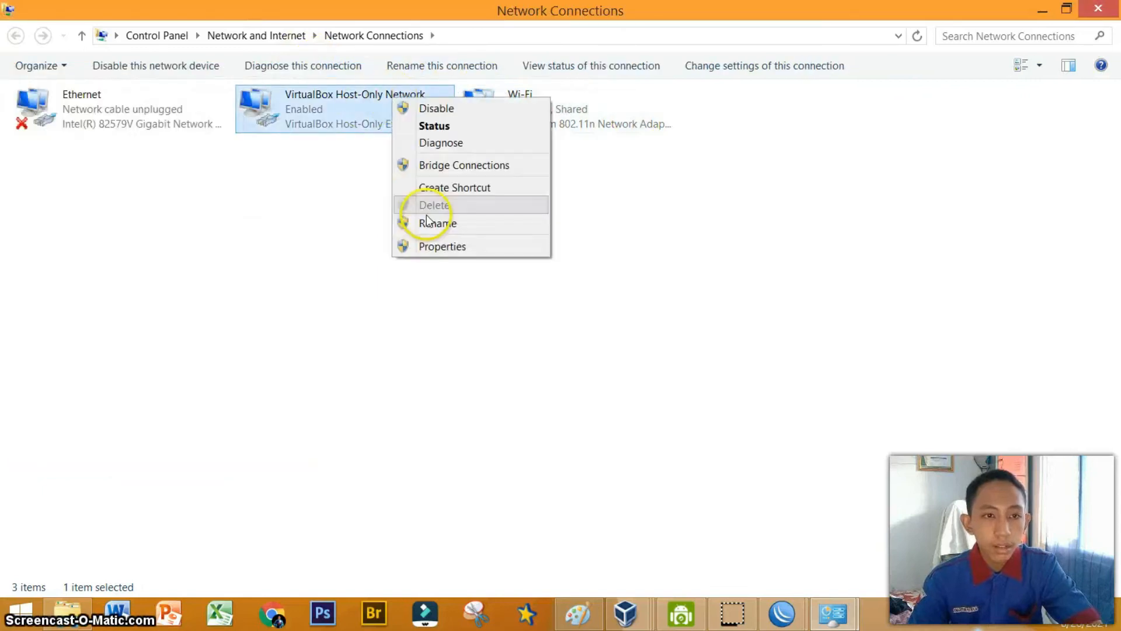
{"action": "left_click", "coordinate": [432, 245]}
{"action": "left_click_drag", "start_coordinate": [328, 251], "coordinate": [328, 277]}
{"action": "double_click", "coordinate": [217, 304]}
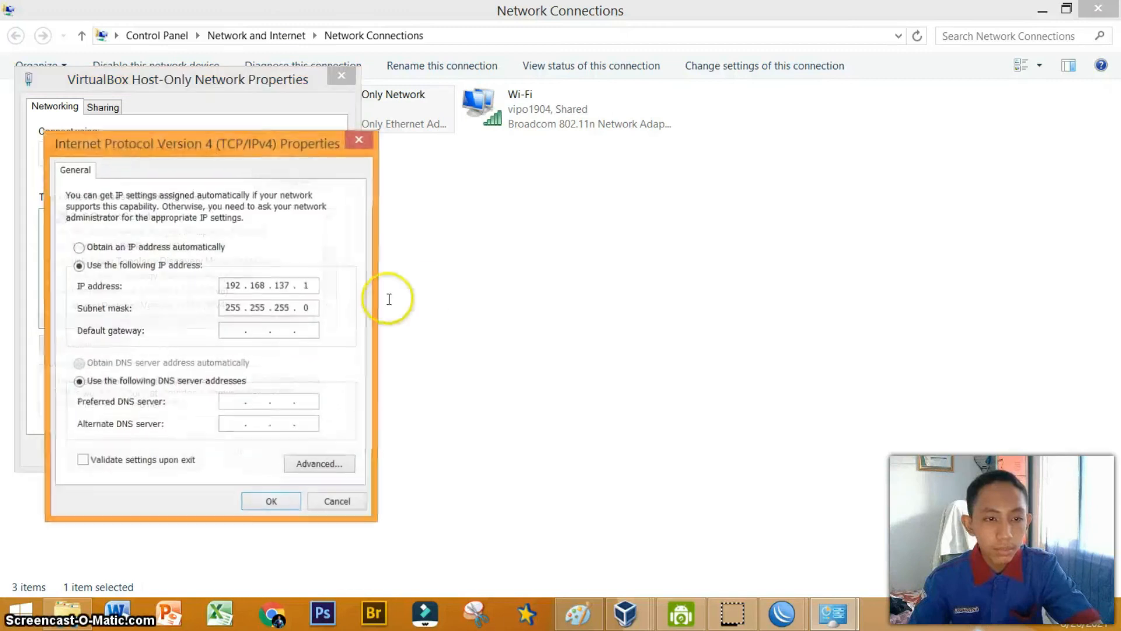
{"action": "key", "text": "BackSpace"}
{"action": "key", "text": "BackSpace"}
{"action": "key", "text": "BackSpace"}
{"action": "type", "text": "5"}
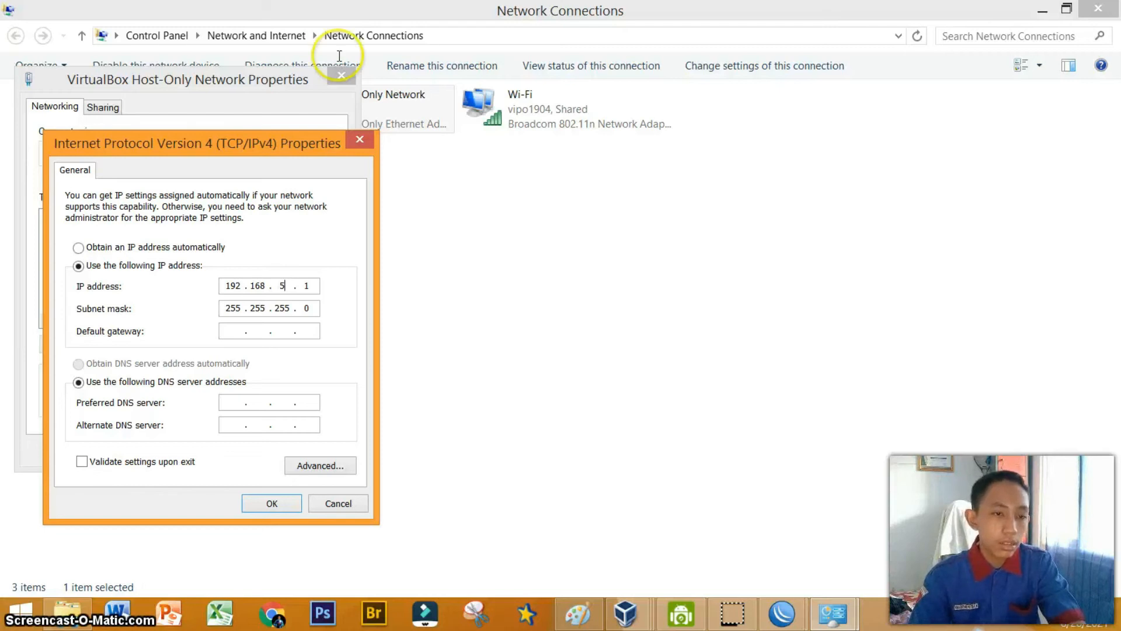
{"action": "left_click", "coordinate": [279, 502]}
{"action": "key", "text": "Return"}
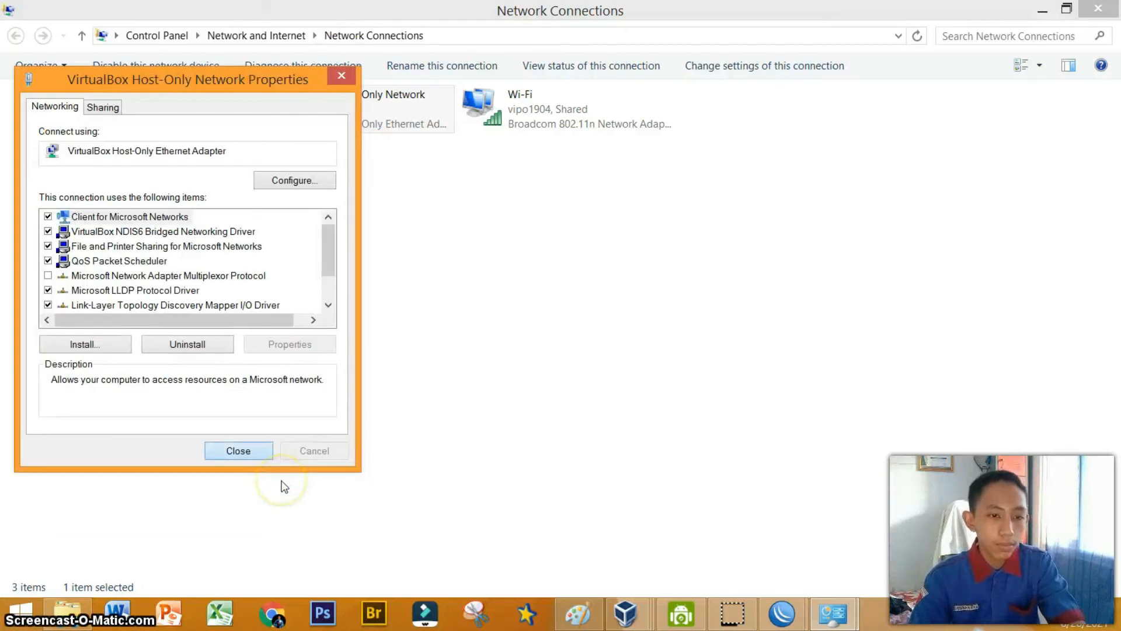
Close the host's network settings windows and return to the WinBox session.
{"action": "left_click", "coordinate": [1102, 8]}
{"action": "left_click", "coordinate": [1103, 8]}
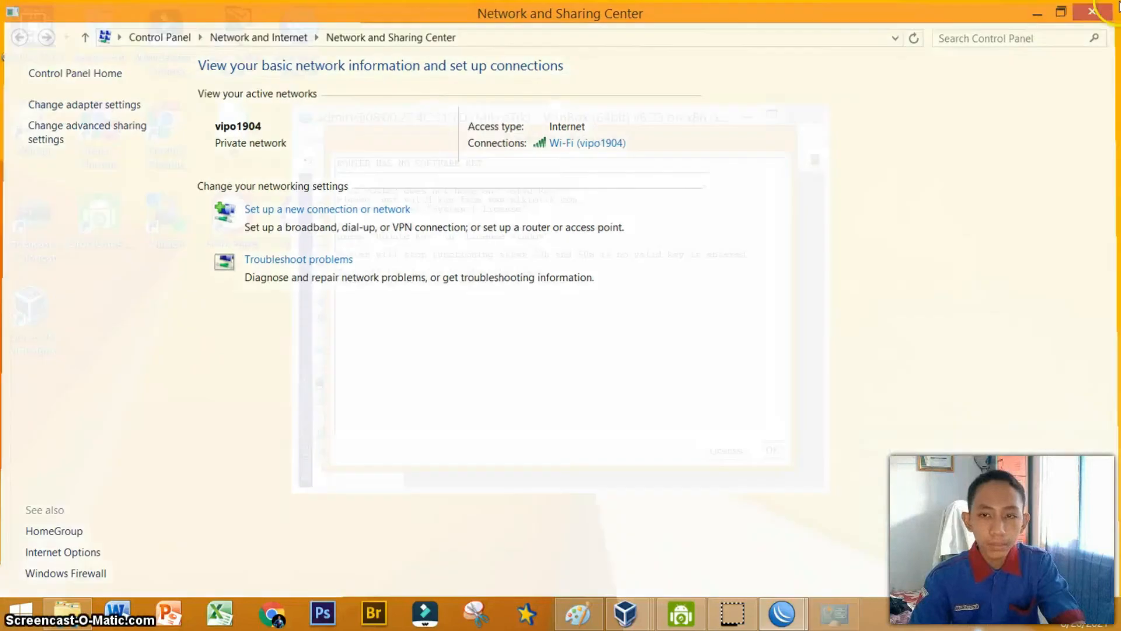
{"action": "left_click", "coordinate": [774, 451]}
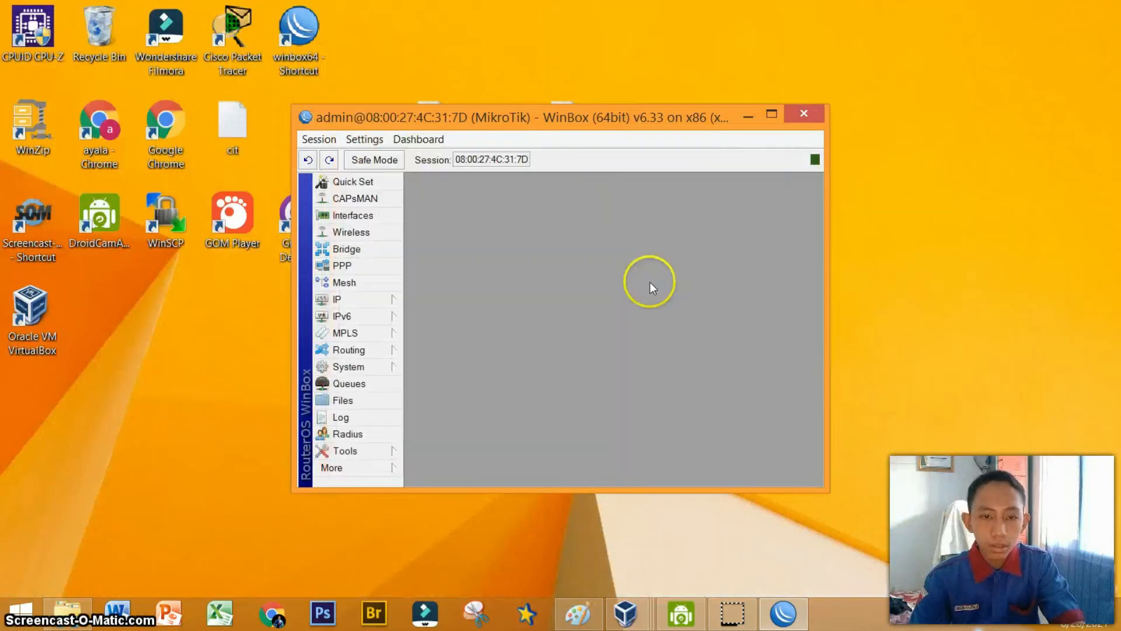
Add the IP address 192.168.5.5/24 on interface ether1 in the router's address list.
{"action": "left_click", "coordinate": [367, 300]}
{"action": "left_click", "coordinate": [445, 250]}
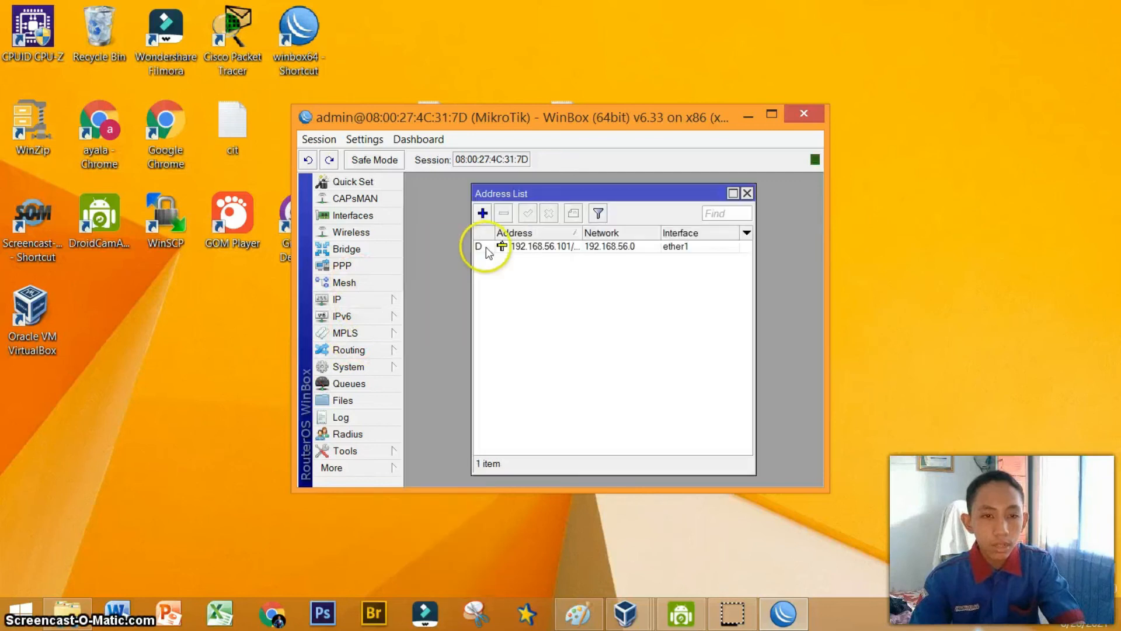
{"action": "left_click", "coordinate": [489, 215]}
{"action": "type", "text": "192.168."}
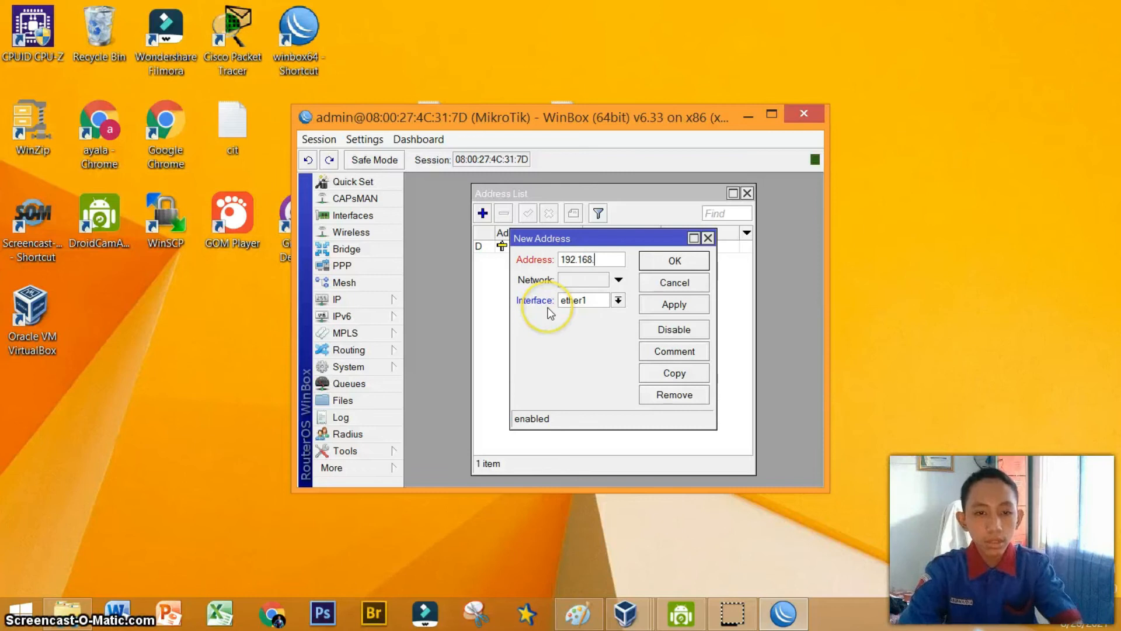
{"action": "type", "text": "5.5/24"}
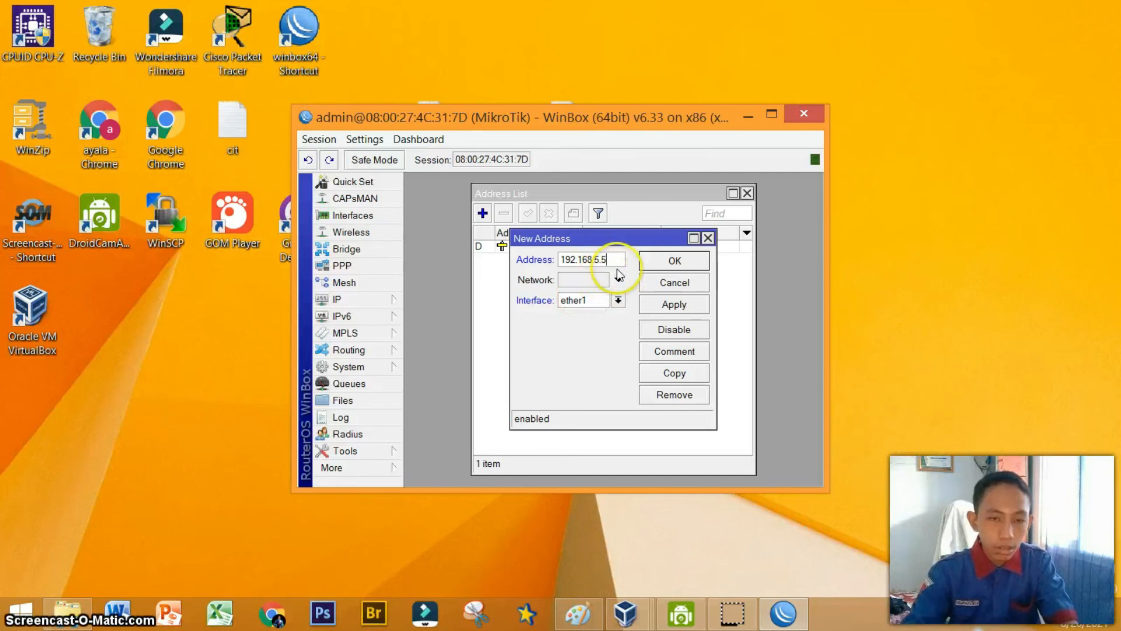
{"action": "left_click", "coordinate": [666, 307]}
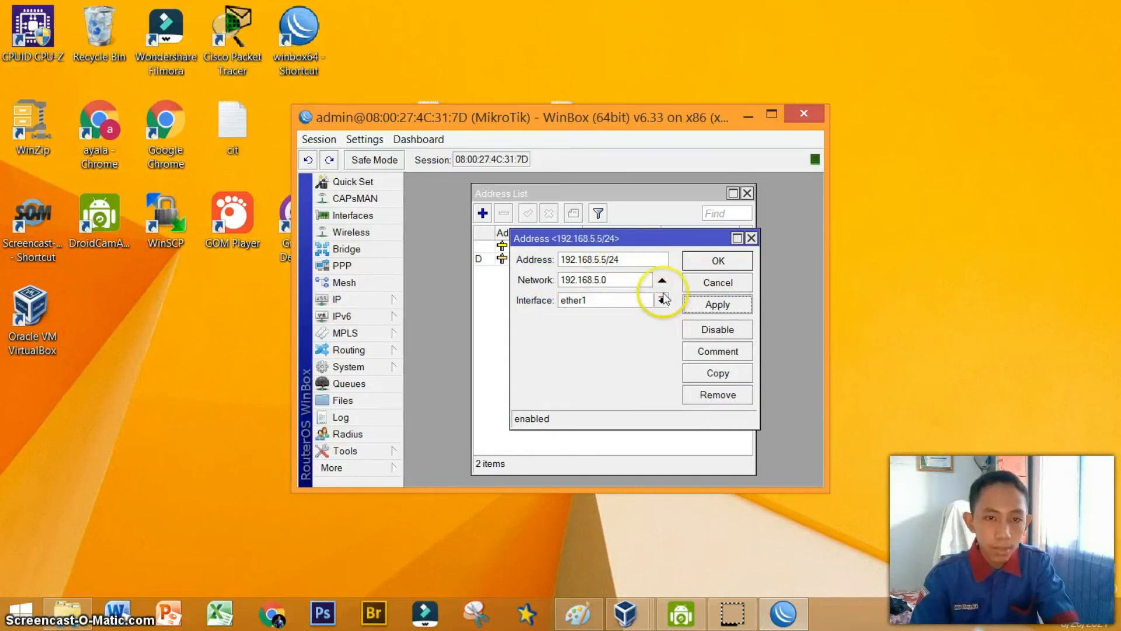
{"action": "left_click", "coordinate": [718, 266]}
Add a second IP address 192.168.1.1/24 on interface ether2.
{"action": "left_click", "coordinate": [482, 213]}
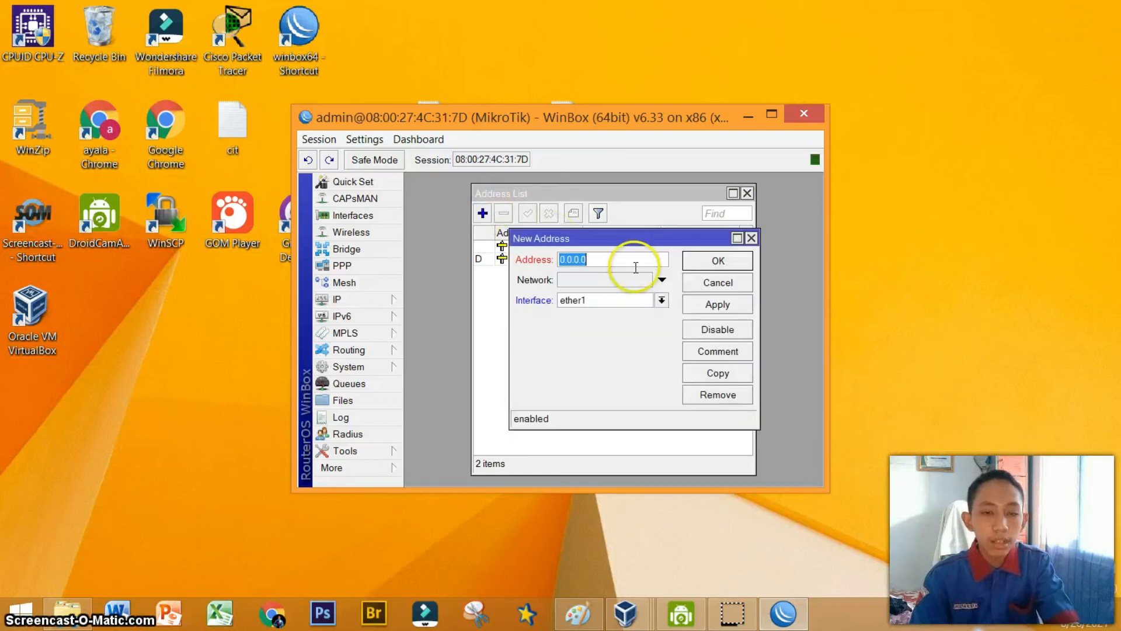
{"action": "type", "text": "192.168.1.1/24"}
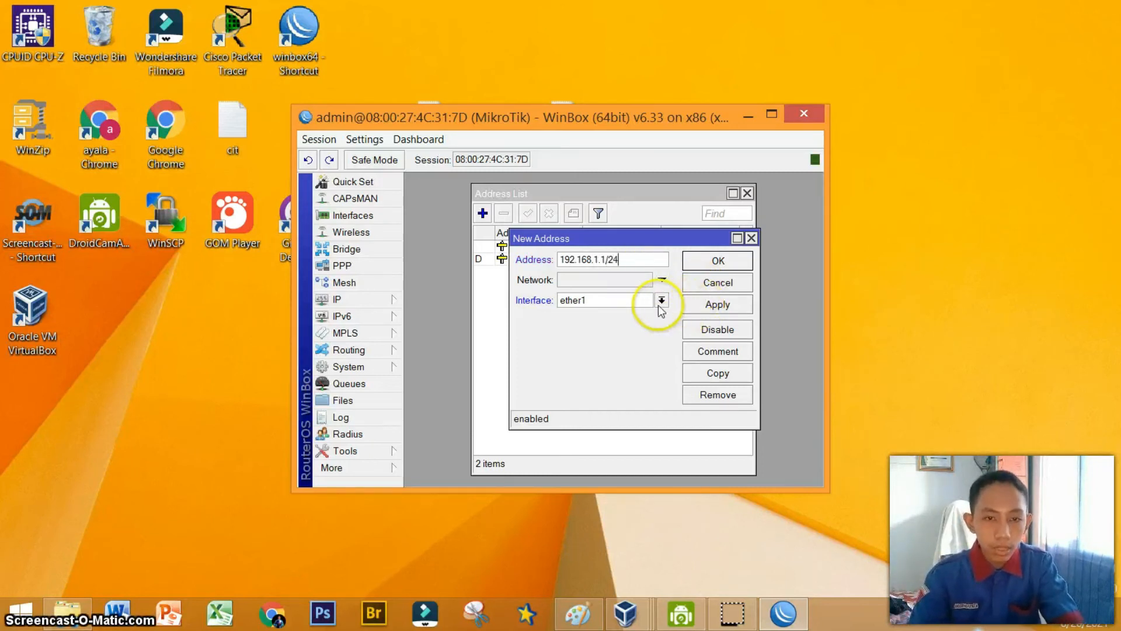
{"action": "left_click", "coordinate": [661, 301]}
{"action": "left_click", "coordinate": [642, 325]}
{"action": "left_click", "coordinate": [701, 304]}
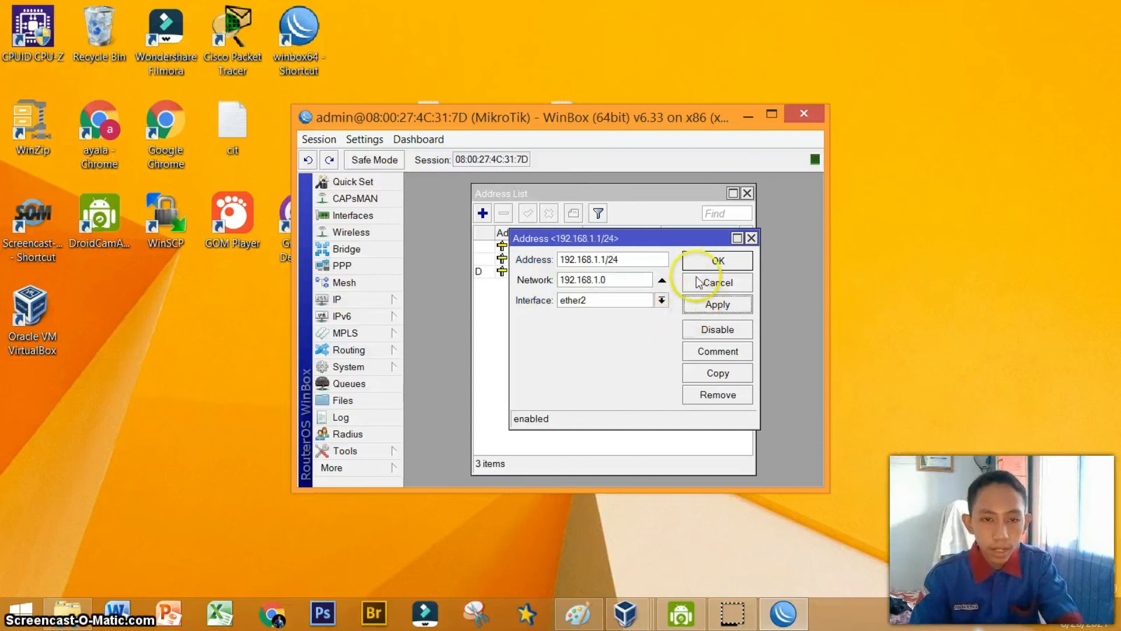
{"action": "left_click", "coordinate": [713, 259]}
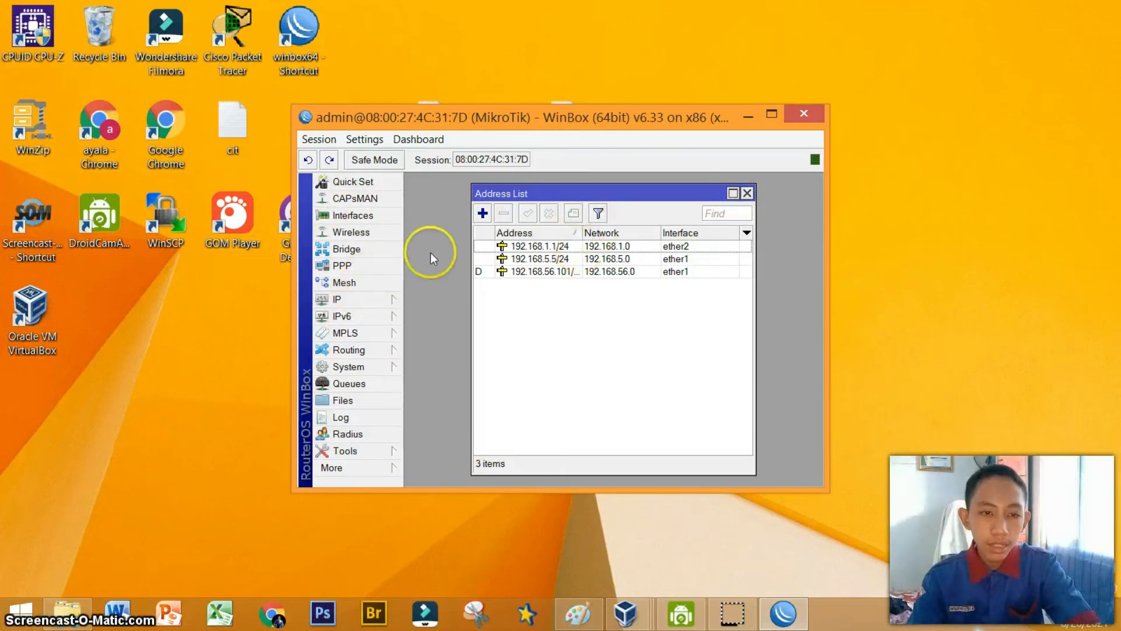
Set the router's DNS servers to 8.8.8.8 and 8.8.4.4 and allow remote requests.
{"action": "left_click", "coordinate": [377, 300]}
{"action": "left_click", "coordinate": [460, 315]}
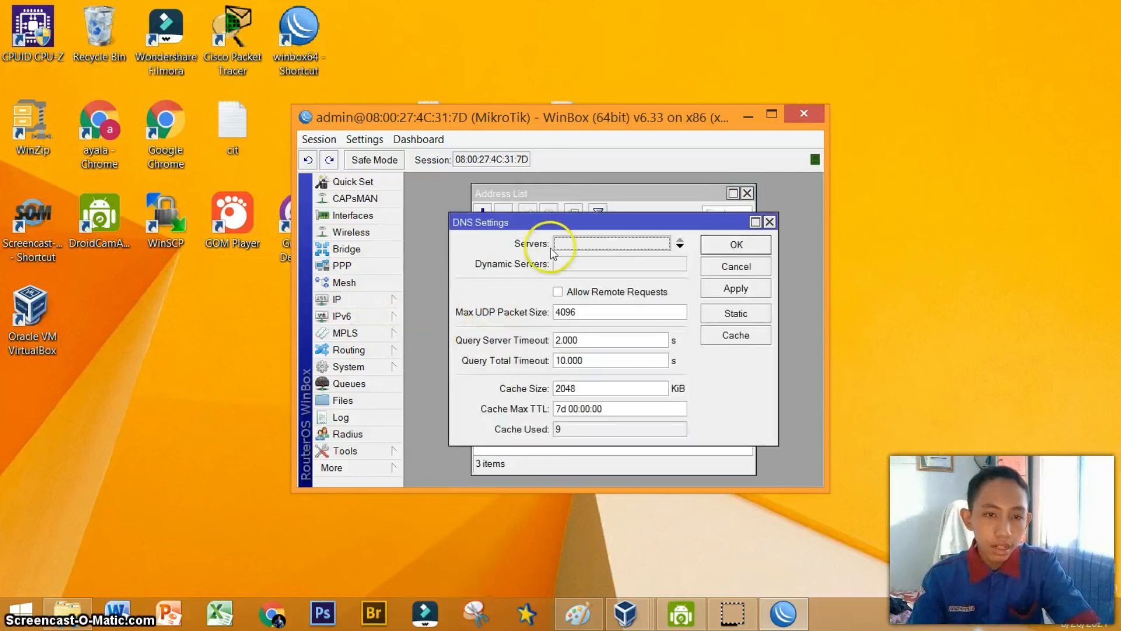
{"action": "left_click", "coordinate": [564, 244]}
{"action": "type", "text": "8.8."}
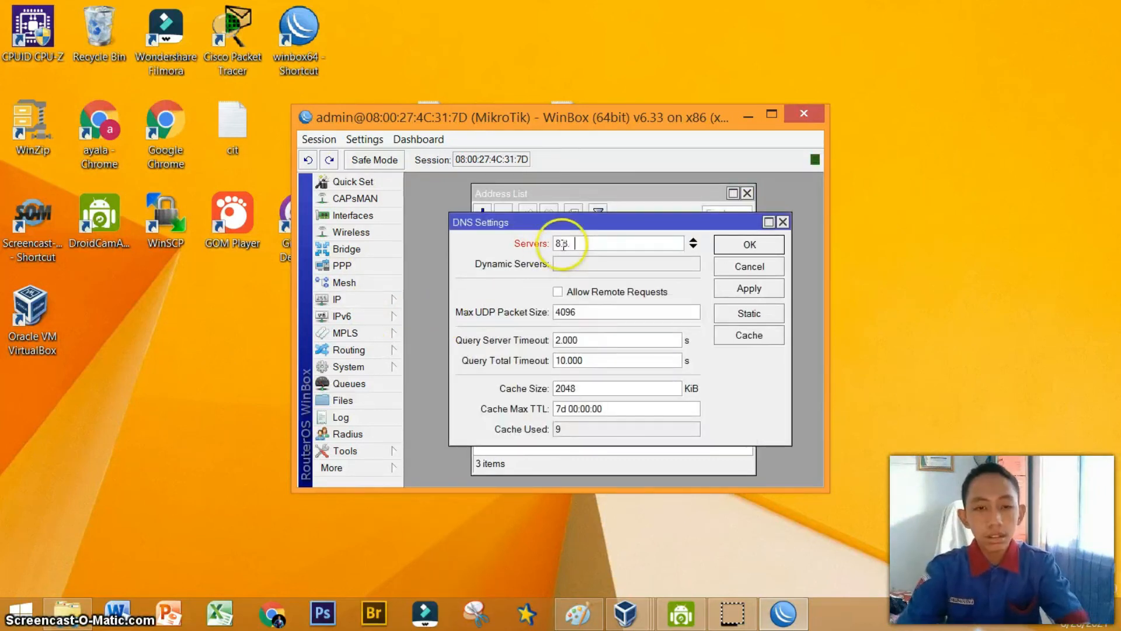
{"action": "type", "text": "8.8"}
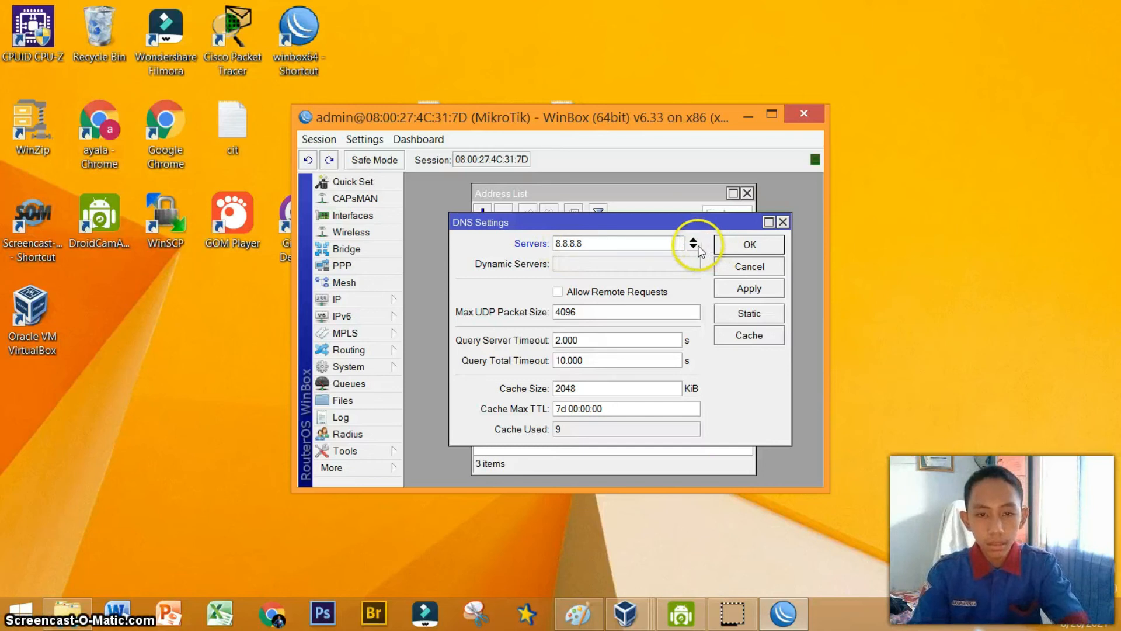
{"action": "left_click", "coordinate": [693, 246]}
{"action": "type", "text": "8.8.4"}
{"action": "left_click", "coordinate": [624, 311]}
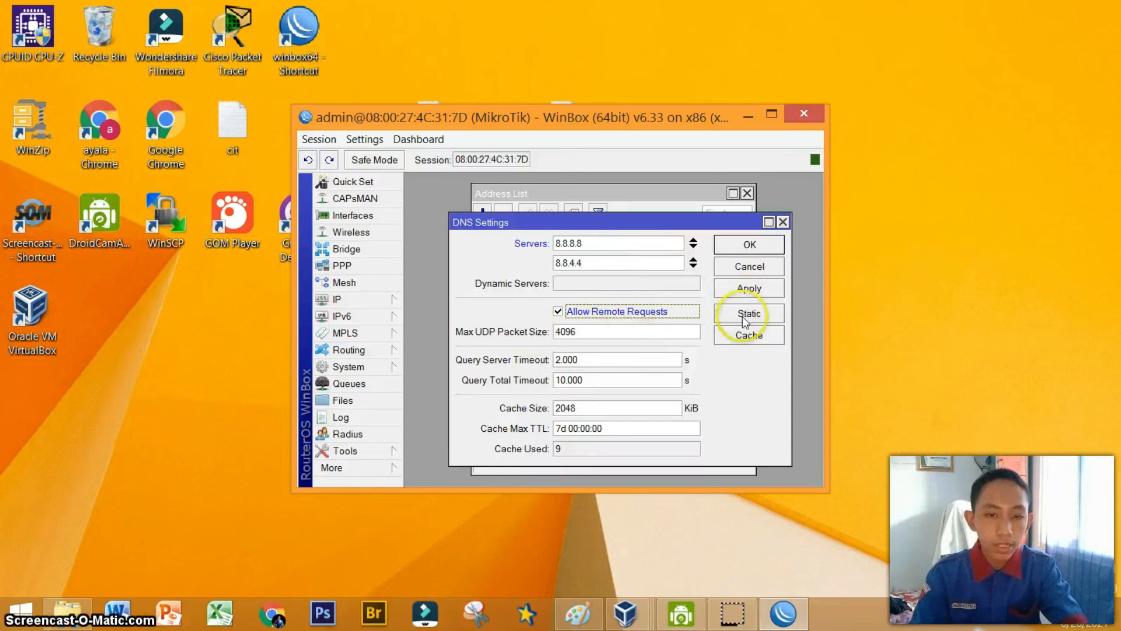
{"action": "left_click", "coordinate": [750, 288]}
{"action": "left_click", "coordinate": [751, 246]}
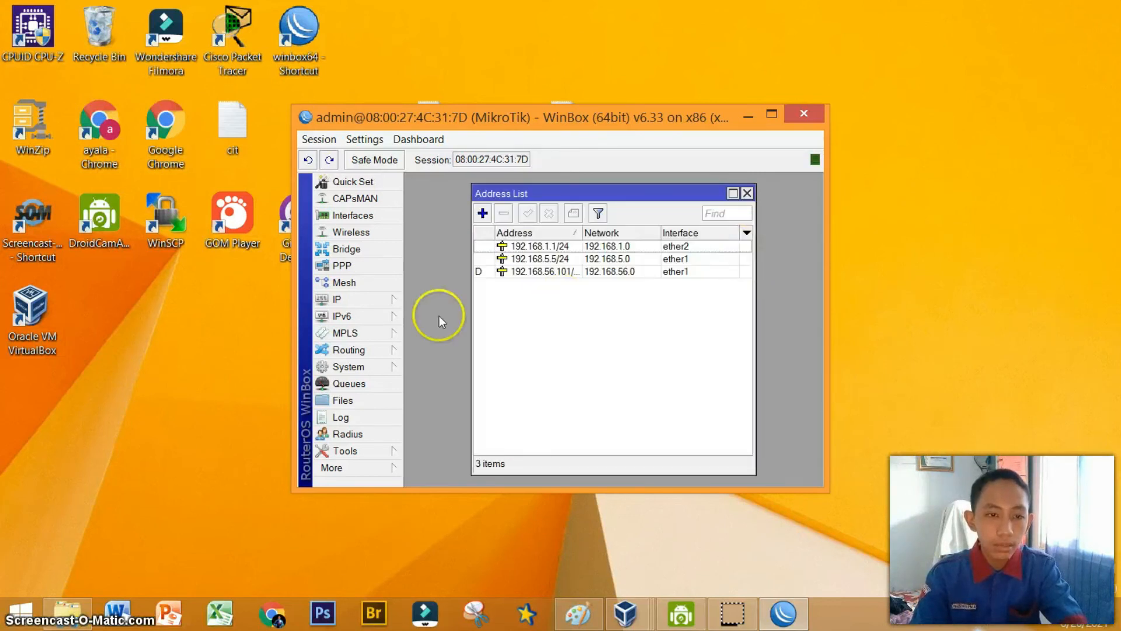
Add a default route 0.0.0.0/0 with gateway 192.168.5.1.
{"action": "left_click", "coordinate": [387, 299]}
{"action": "left_click", "coordinate": [428, 434]}
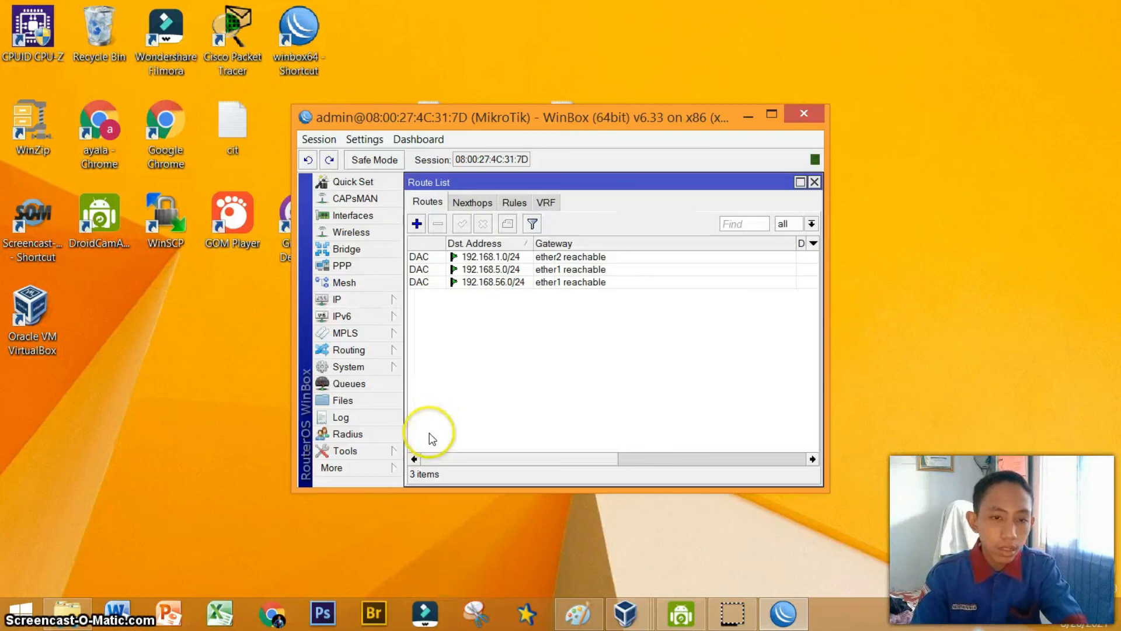
{"action": "left_click", "coordinate": [417, 225]}
{"action": "left_click", "coordinate": [530, 259]}
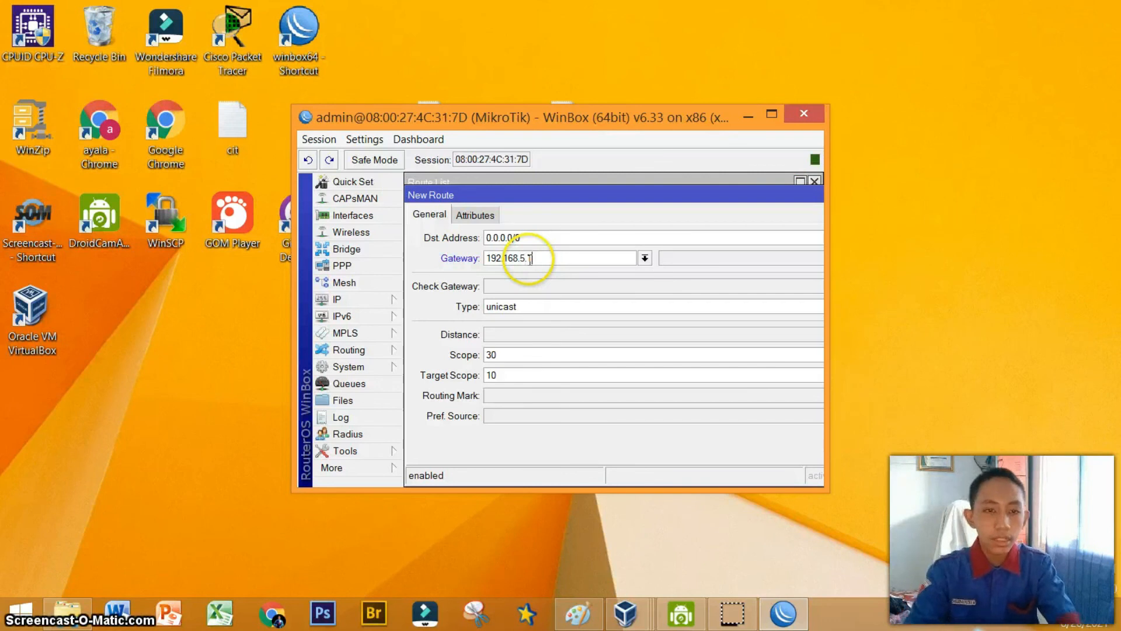
{"action": "left_click_drag", "start_coordinate": [558, 196], "coordinate": [424, 198]}
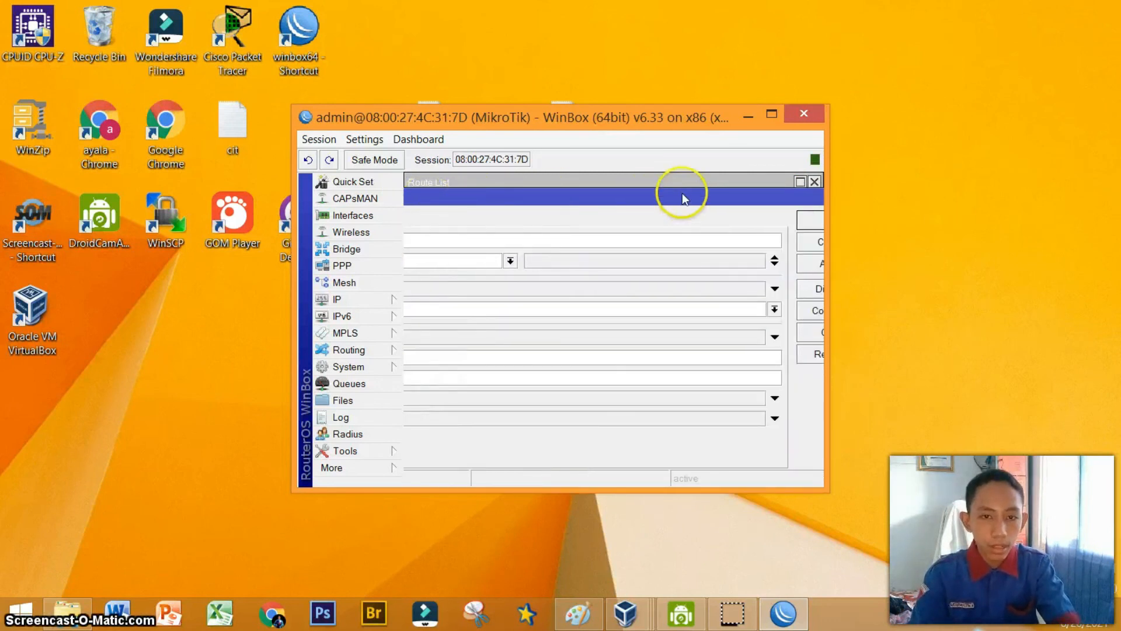
{"action": "left_click_drag", "start_coordinate": [683, 197], "coordinate": [574, 205]}
{"action": "left_click", "coordinate": [739, 270]}
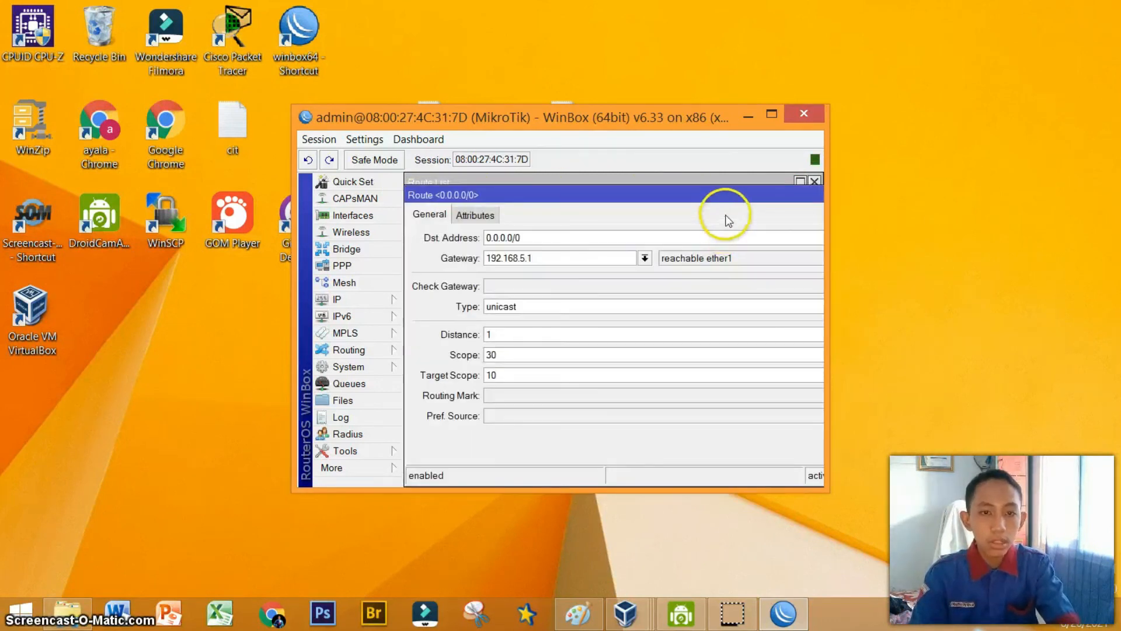
{"action": "left_click_drag", "start_coordinate": [718, 204], "coordinate": [507, 235]}
{"action": "left_click", "coordinate": [730, 249]}
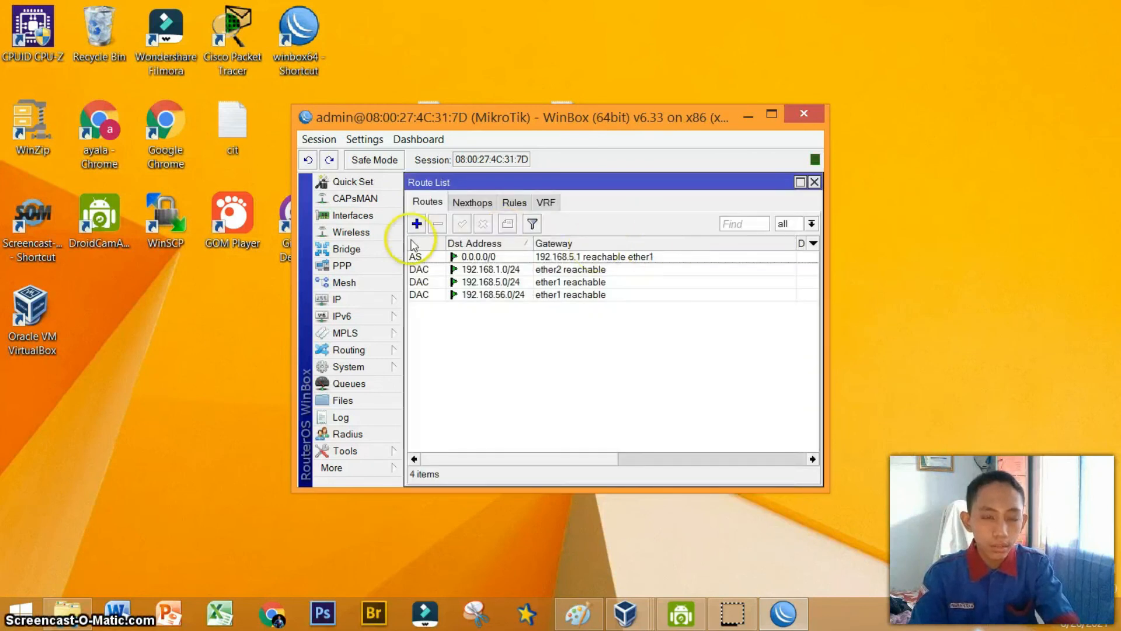
Create a firewall NAT rule with chain srcnat, out interface ether1, and action masquerade.
{"action": "left_click", "coordinate": [372, 301]}
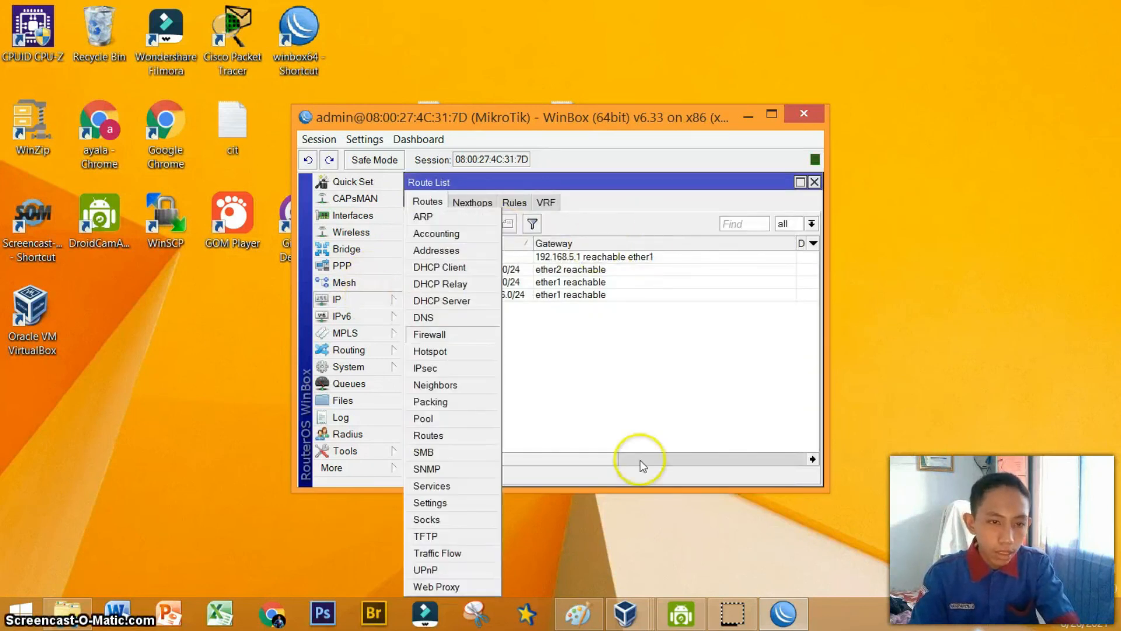
{"action": "left_click", "coordinate": [490, 339]}
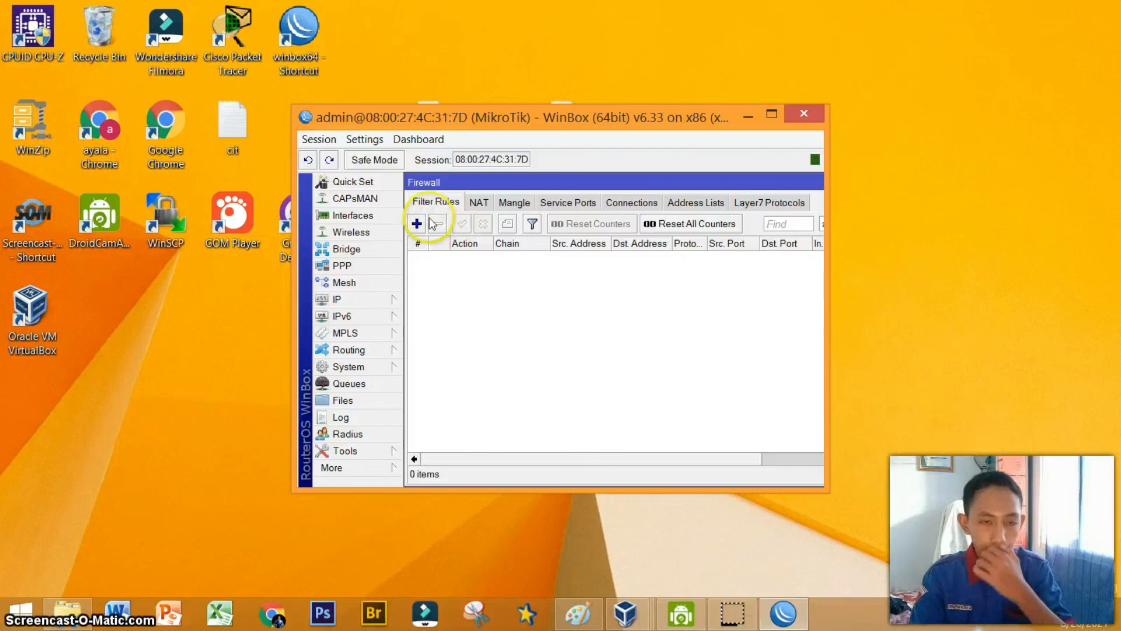
{"action": "left_click", "coordinate": [477, 201]}
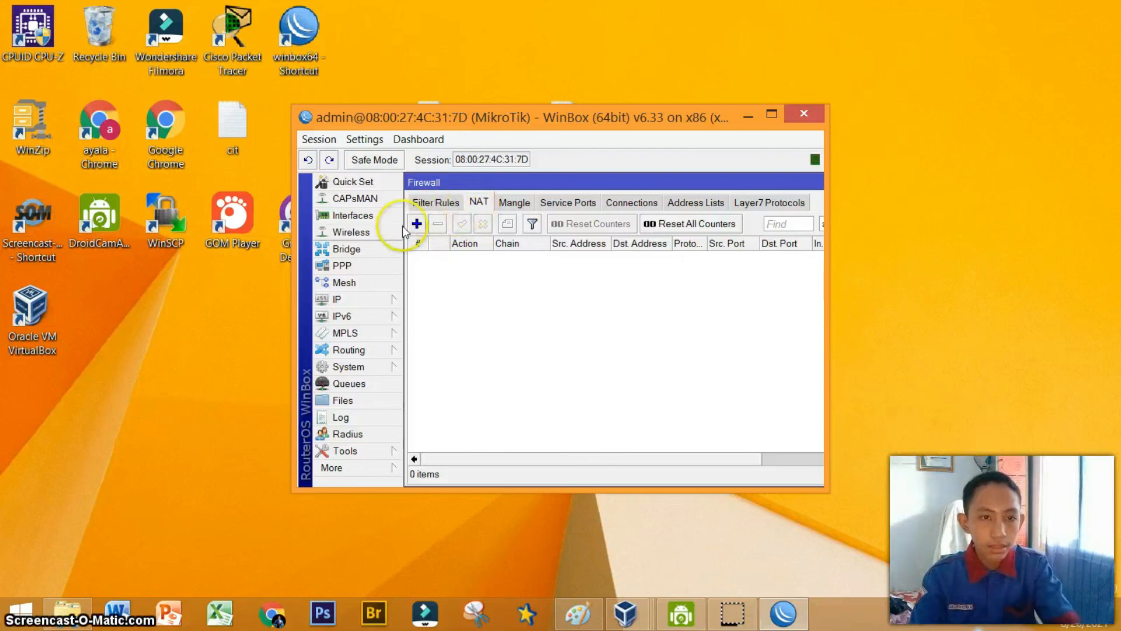
{"action": "left_click", "coordinate": [416, 224]}
{"action": "left_click", "coordinate": [635, 225]}
{"action": "left_click", "coordinate": [621, 251]}
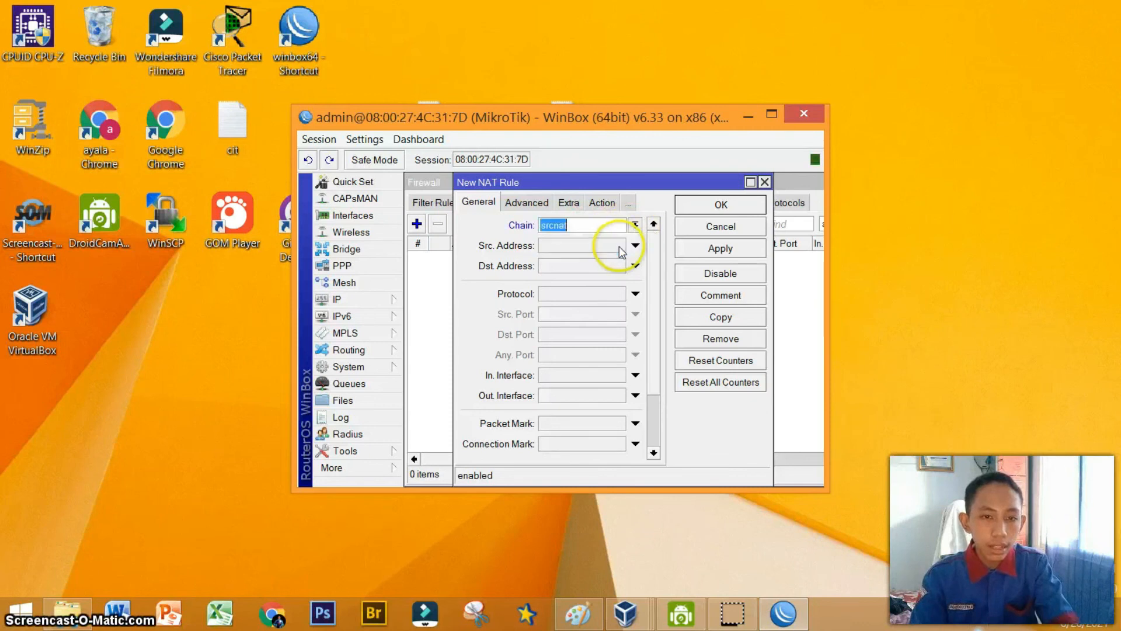
{"action": "left_click", "coordinate": [636, 395]}
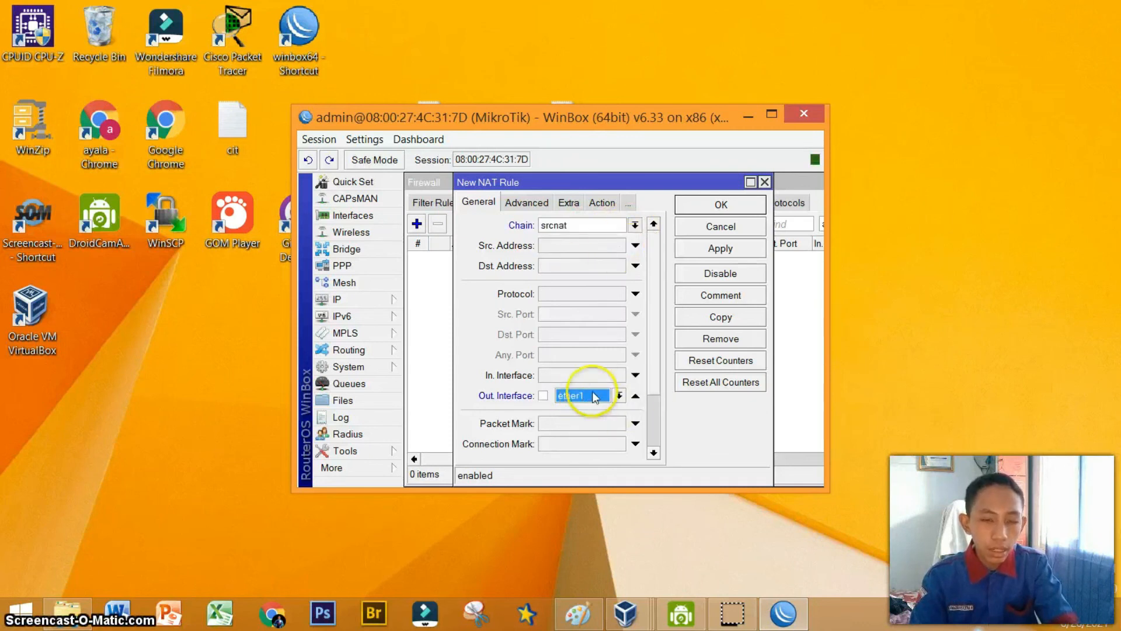
{"action": "left_click", "coordinate": [534, 205]}
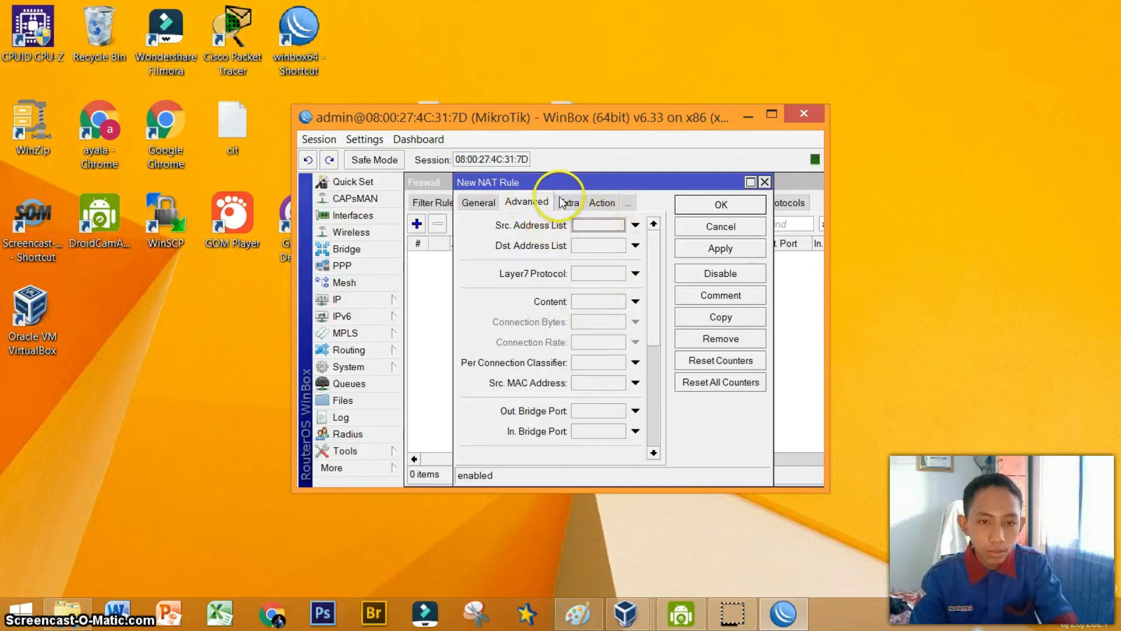
{"action": "left_click", "coordinate": [570, 204]}
{"action": "left_click", "coordinate": [558, 203]}
{"action": "left_click", "coordinate": [558, 227]}
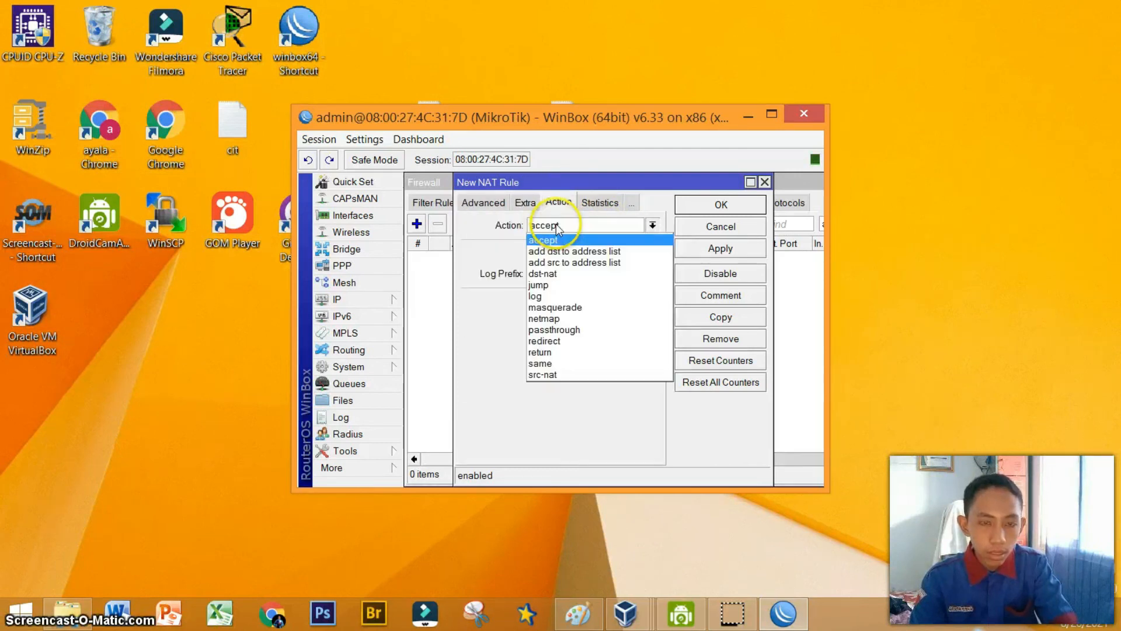
{"action": "left_click", "coordinate": [557, 307]}
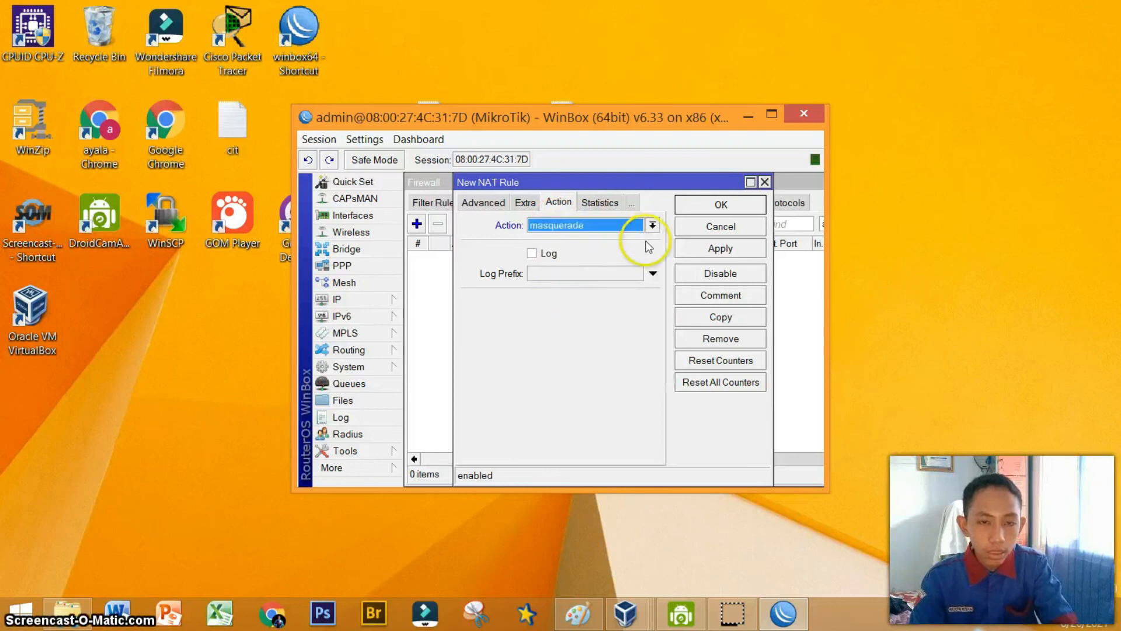
{"action": "left_click", "coordinate": [722, 205]}
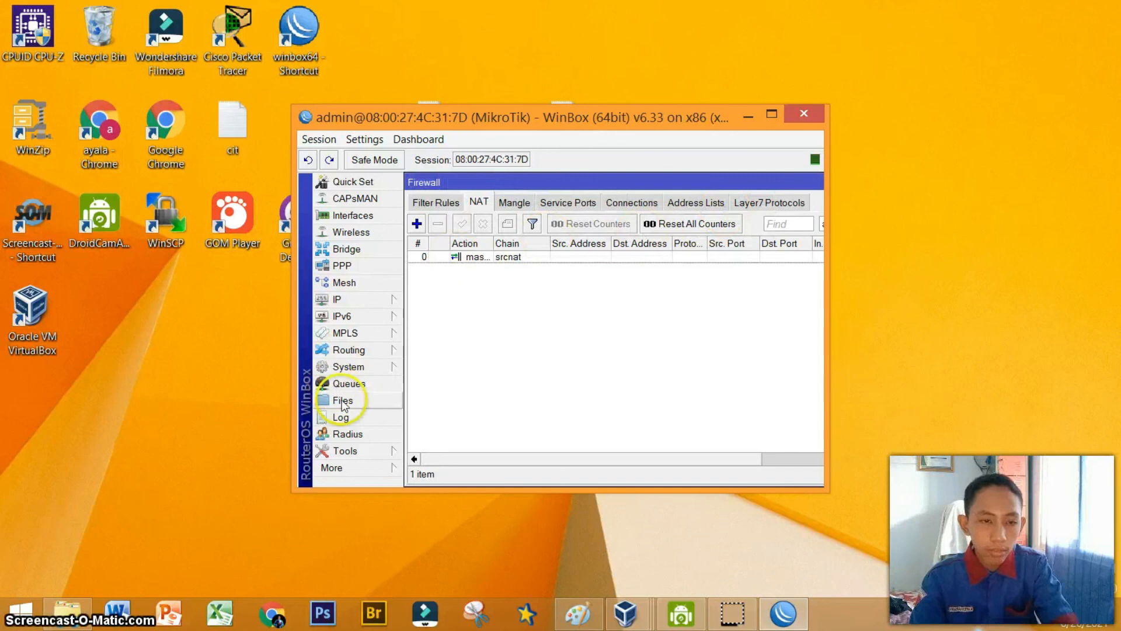
Ping 8.8.8.8 from the router using the Ping tool.
{"action": "left_click", "coordinate": [368, 451]}
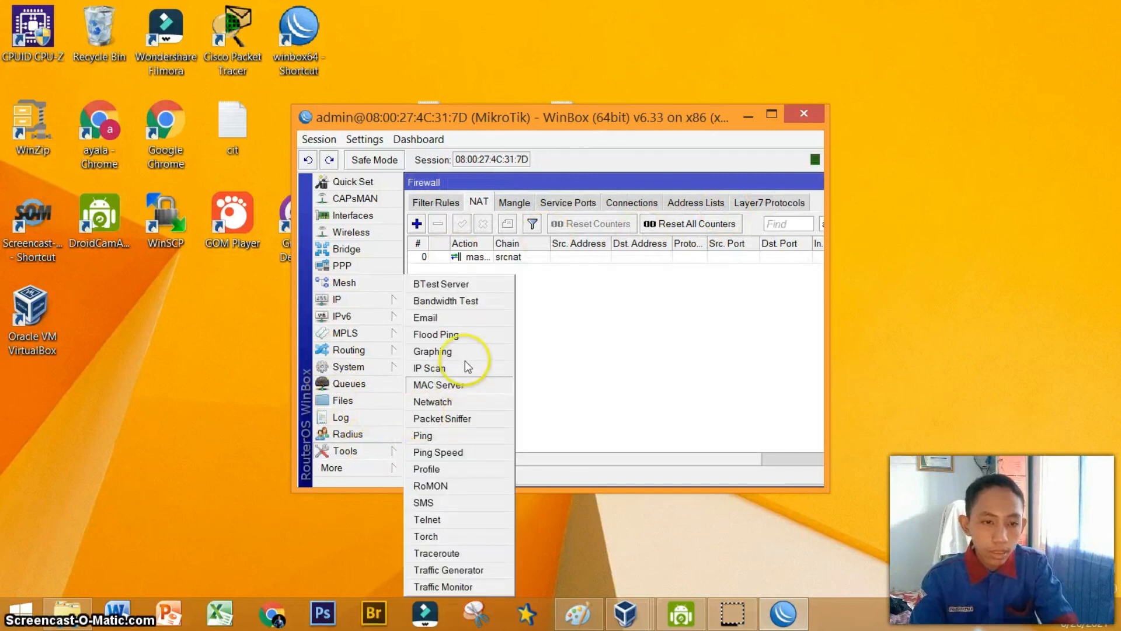
{"action": "left_click", "coordinate": [456, 435]}
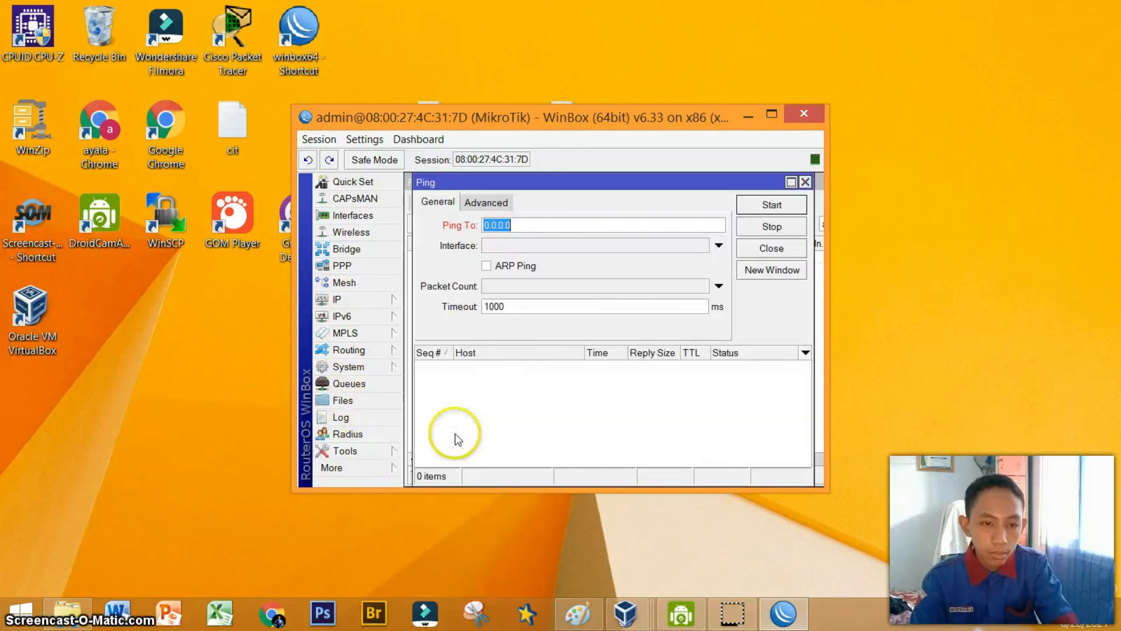
{"action": "type", "text": "8.8.8.8"}
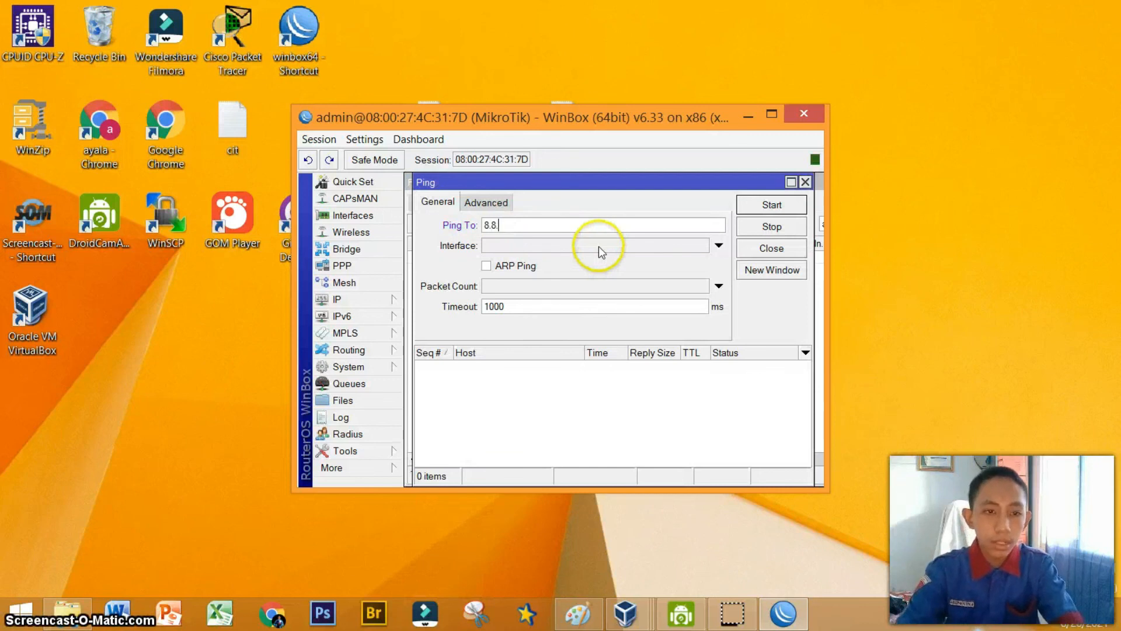
{"action": "left_click", "coordinate": [759, 206]}
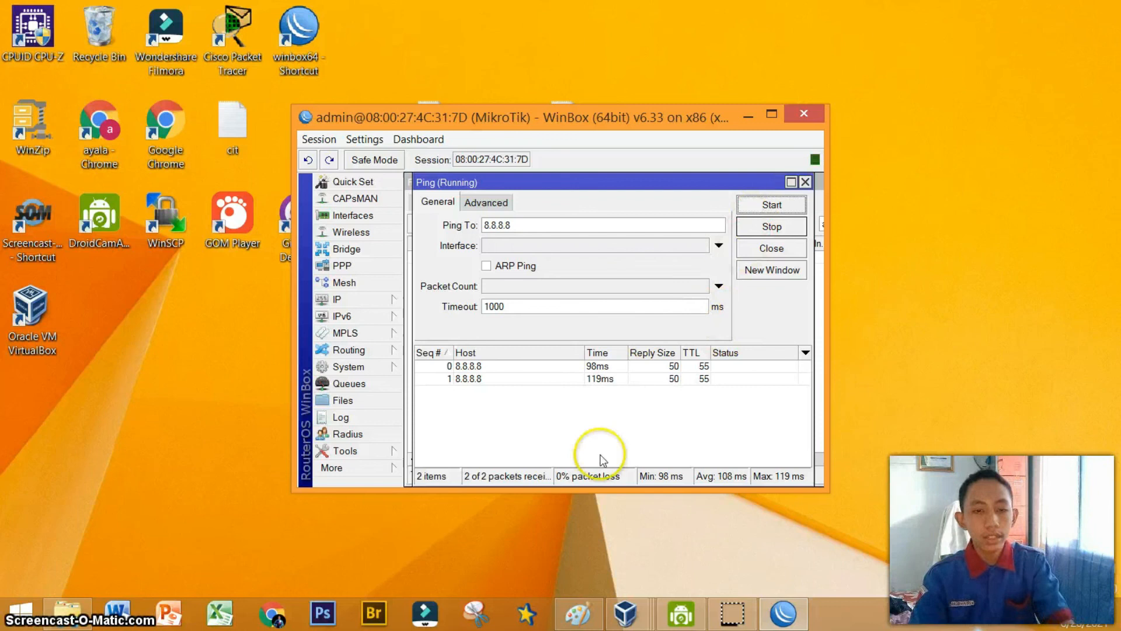
Close WinBox and switch to the running windows7 virtual machine window.
{"action": "left_click", "coordinate": [804, 117]}
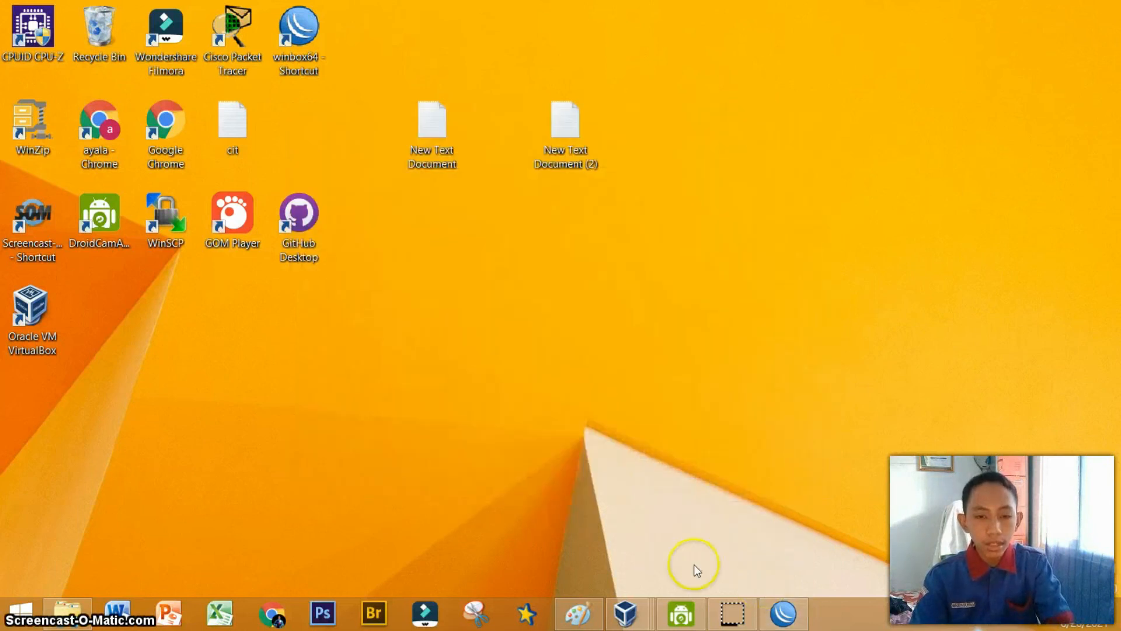
{"action": "mouse_move", "coordinate": [624, 612]}
{"action": "left_click", "coordinate": [647, 511]}
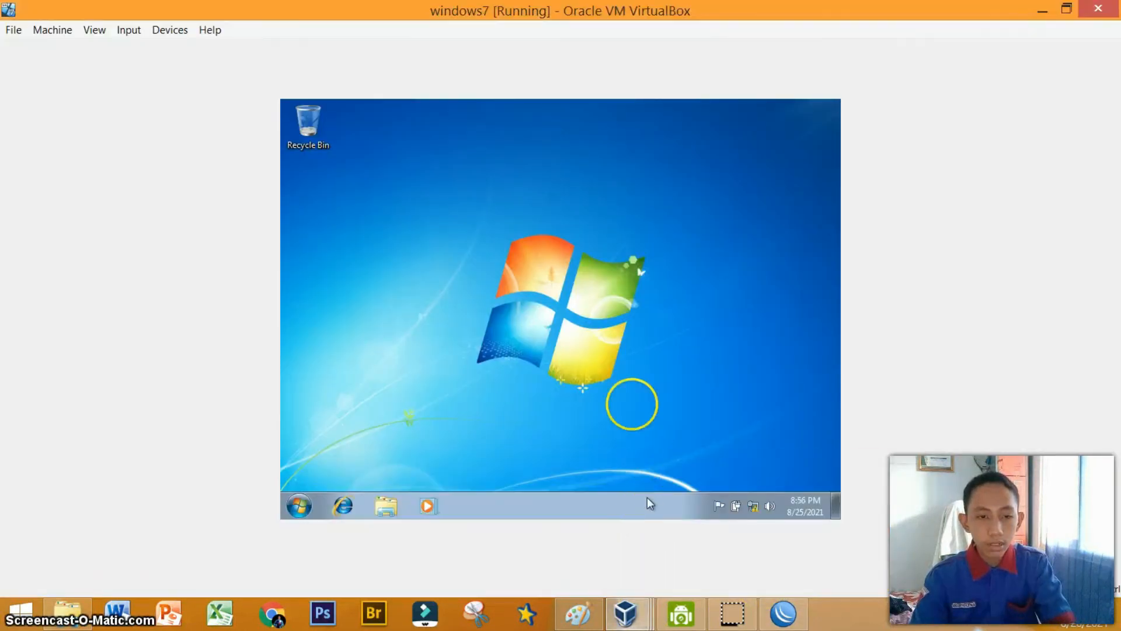
Open the Local Area Connection adapter's properties through the Network and Sharing Center's adapter settings.
{"action": "left_click", "coordinate": [753, 506]}
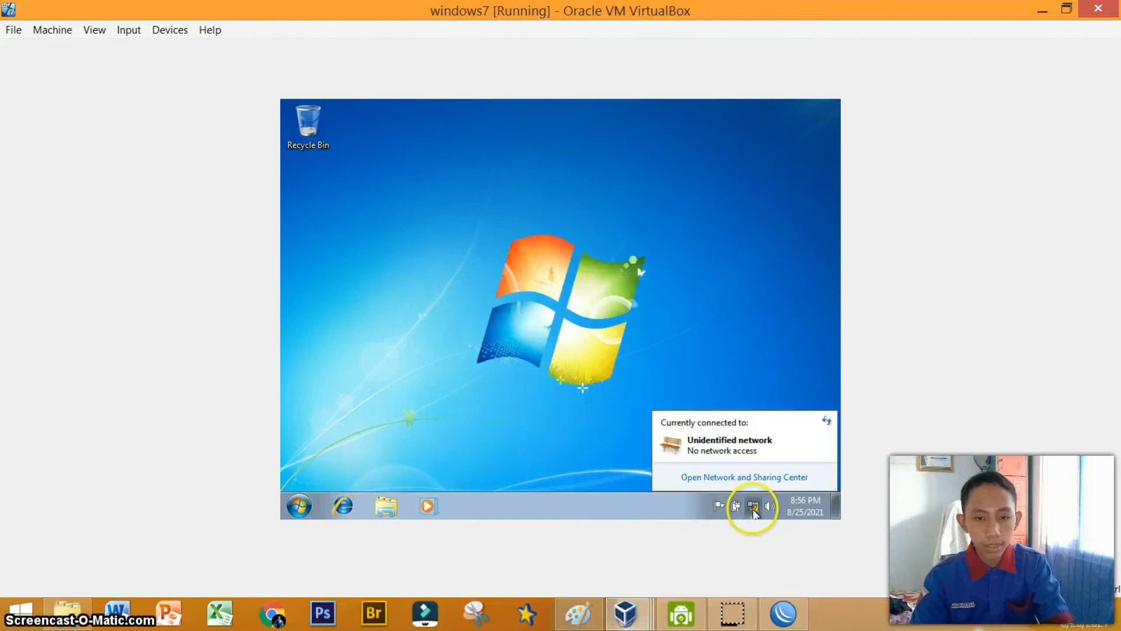
{"action": "left_click", "coordinate": [753, 477]}
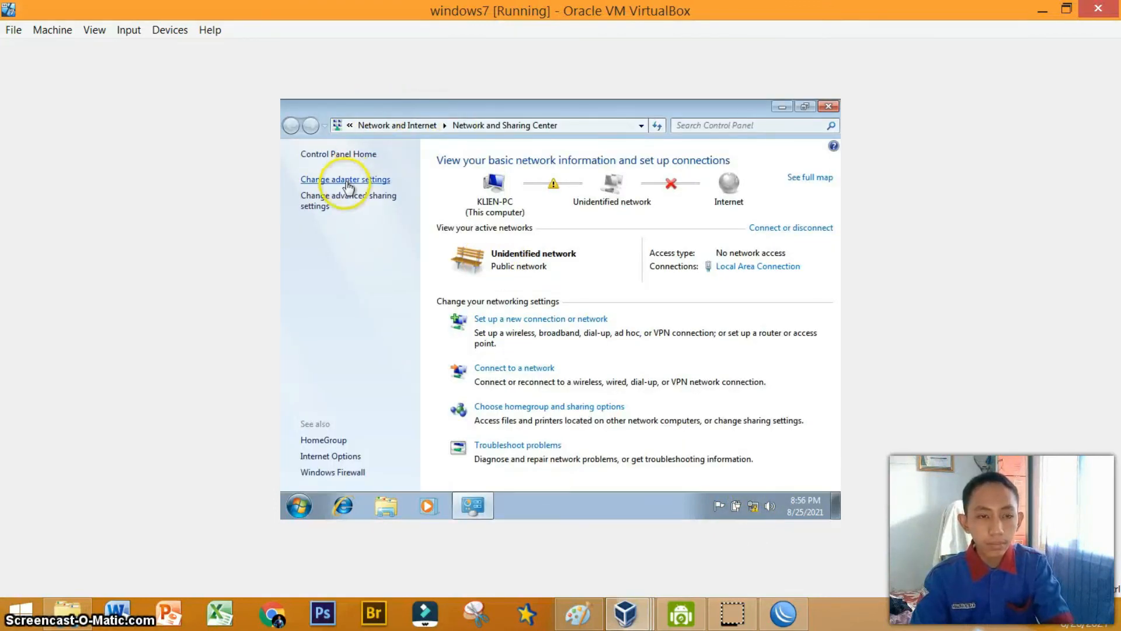
{"action": "left_click", "coordinate": [347, 184]}
{"action": "left_click", "coordinate": [349, 176]}
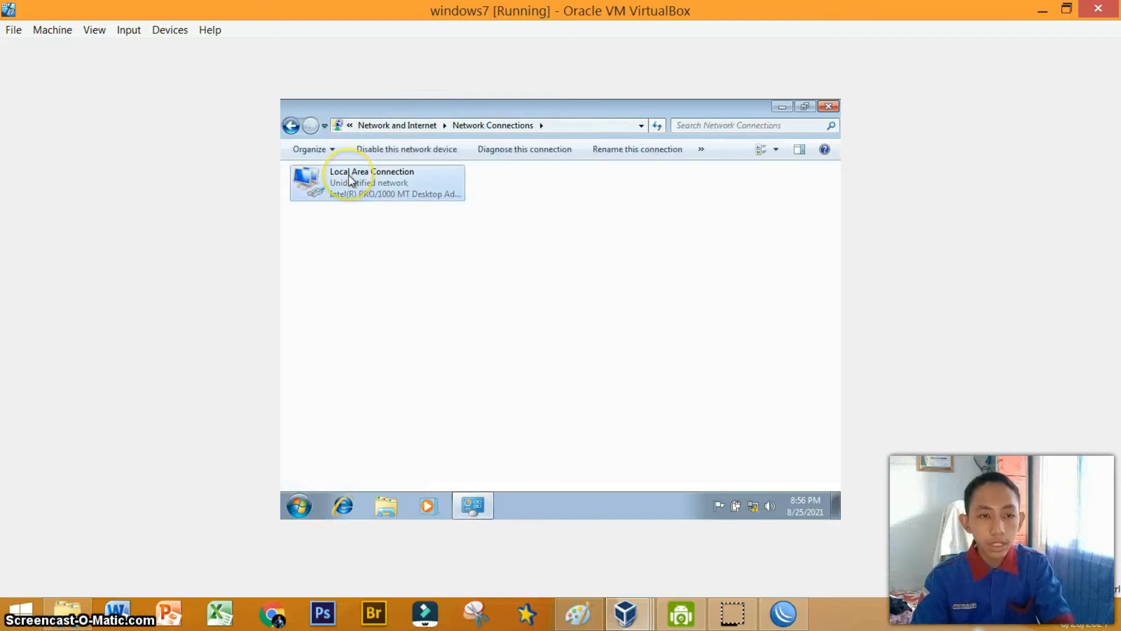
{"action": "right_click", "coordinate": [349, 174]}
{"action": "left_click", "coordinate": [389, 306]}
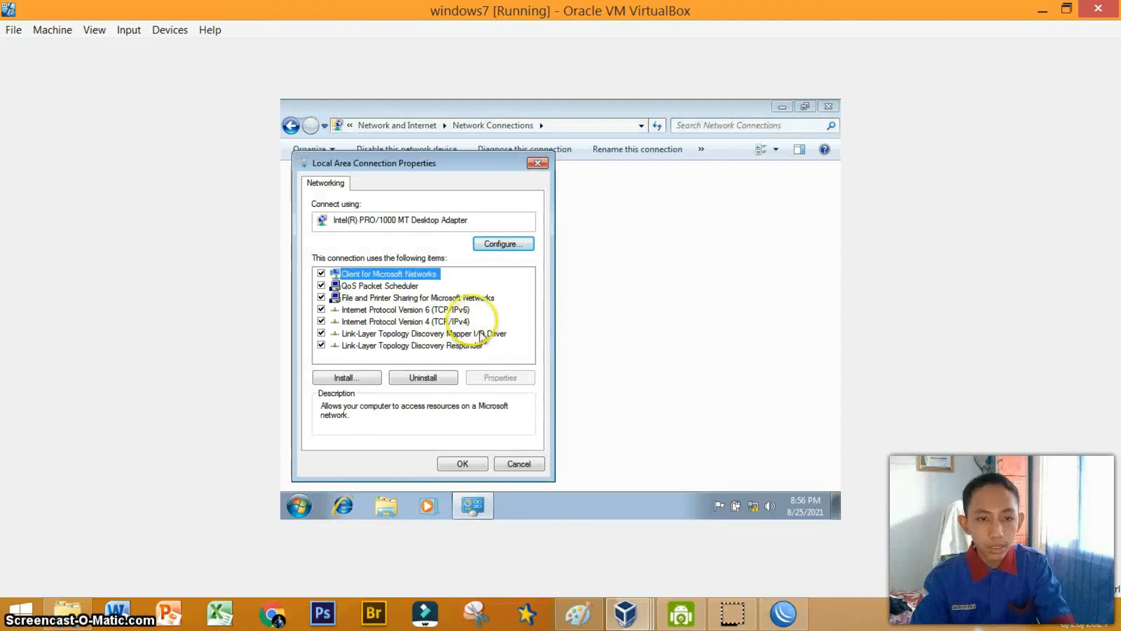
Assign the static IPv4 address 192.168.1.5, subnet mask 255.255.255.0 and default gateway 192.168.1.1 to the connection.
{"action": "left_click", "coordinate": [472, 321]}
{"action": "left_click", "coordinate": [510, 384]}
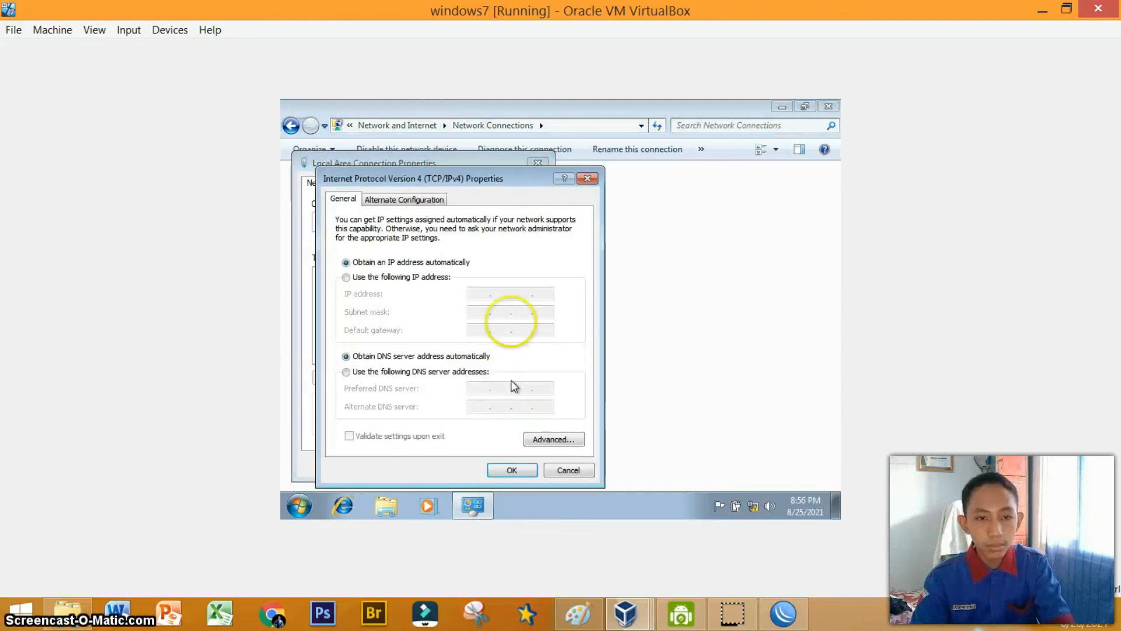
{"action": "left_click", "coordinate": [449, 279]}
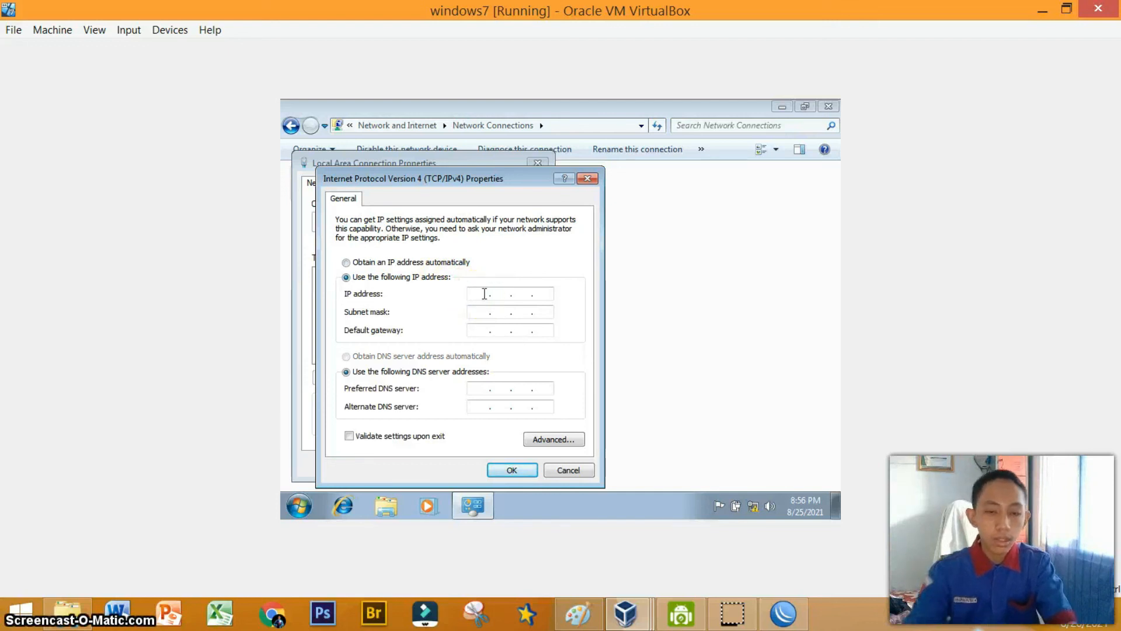
{"action": "left_click", "coordinate": [501, 293]}
{"action": "type", "text": "192 . 168 . 1 . 5"}
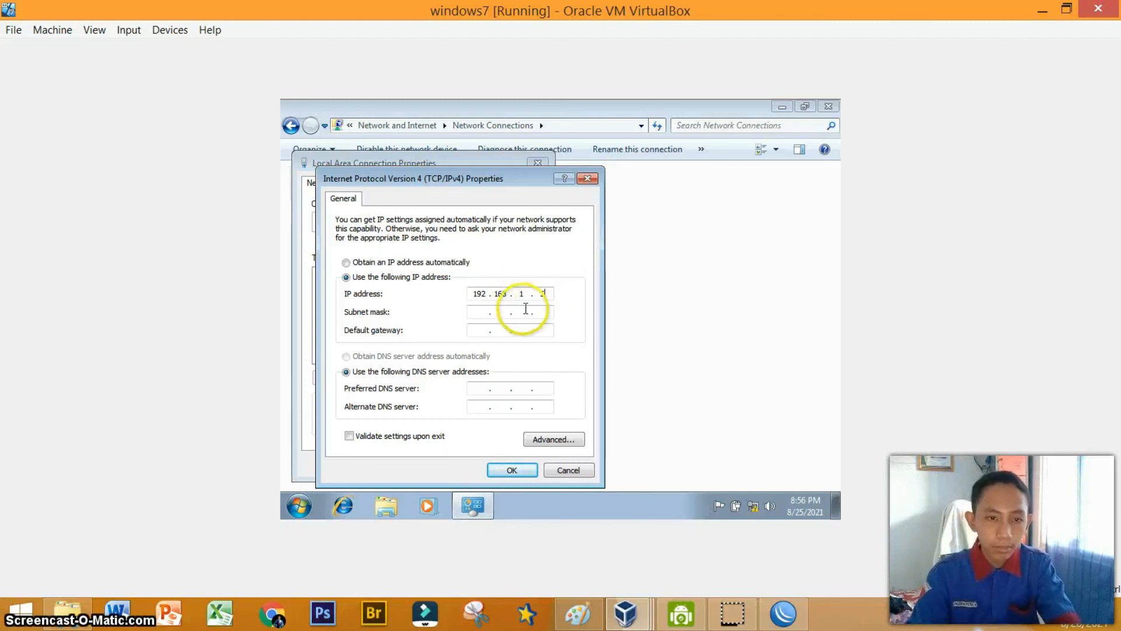
{"action": "left_click", "coordinate": [498, 316]}
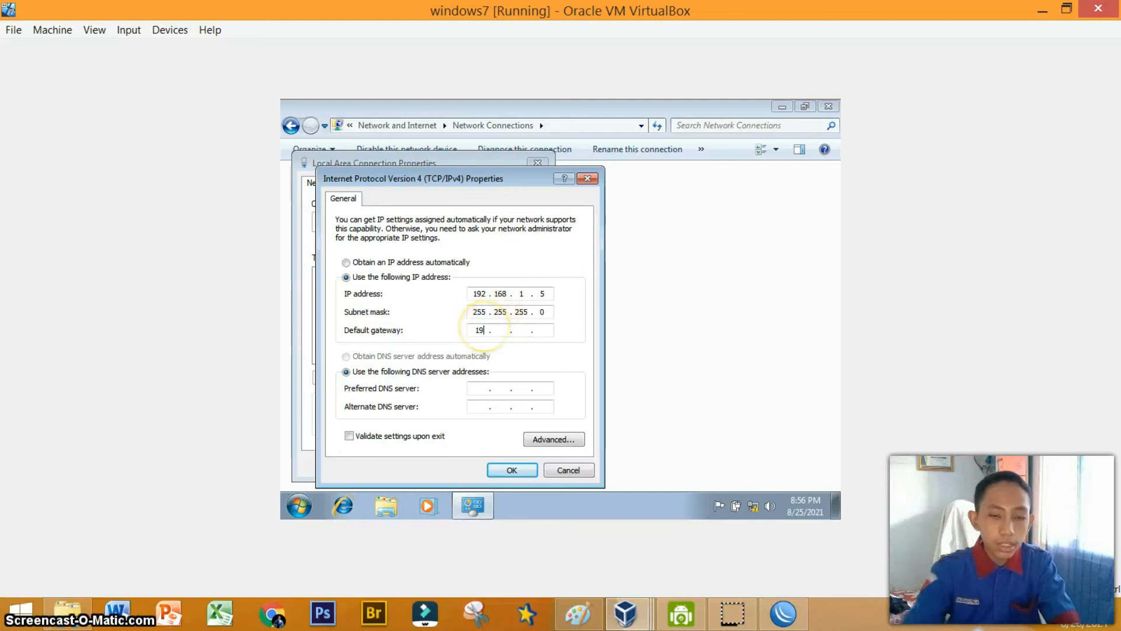
{"action": "type", "text": "192 . 168 . 1"}
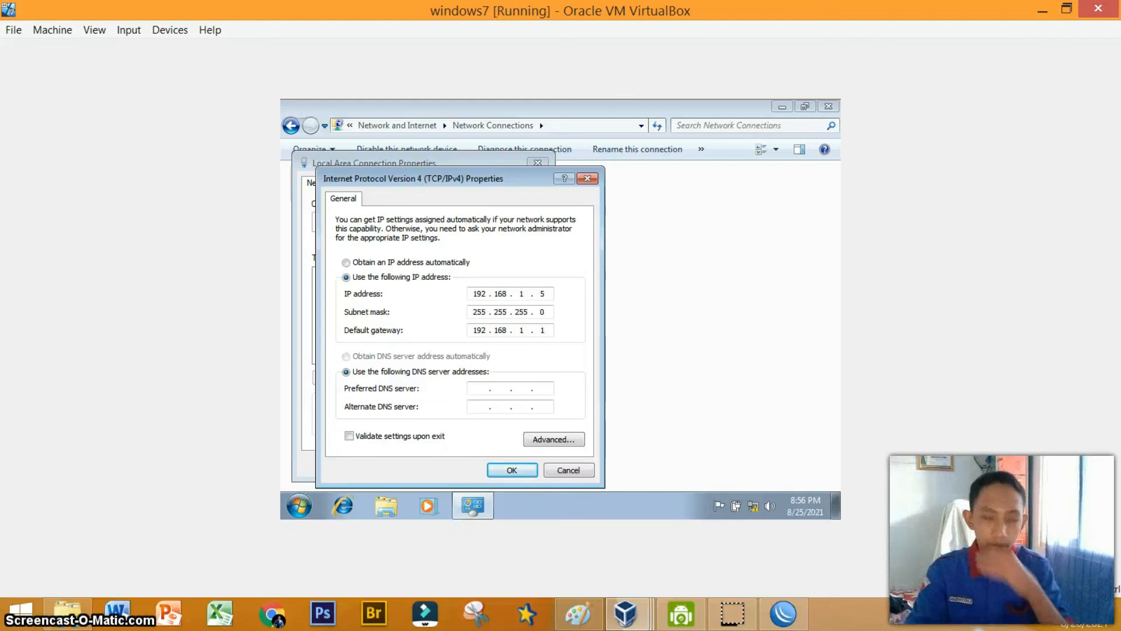
{"action": "left_click", "coordinate": [511, 470]}
{"action": "left_click", "coordinate": [462, 465]}
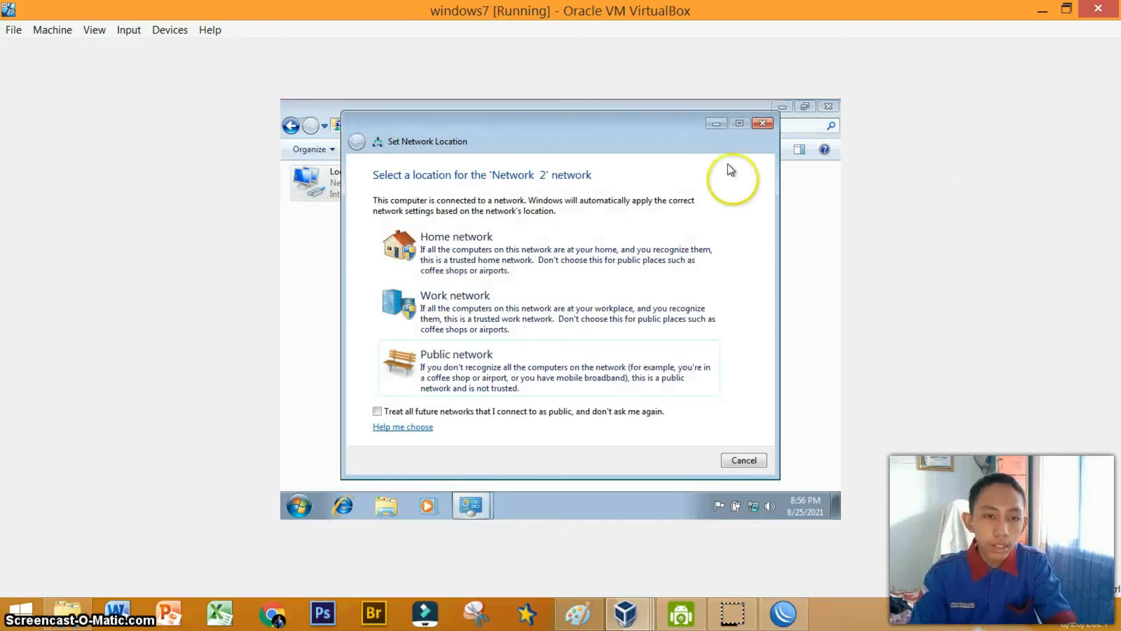
Dismiss the network location prompt and close the Network Connections window.
{"action": "left_click", "coordinate": [741, 462]}
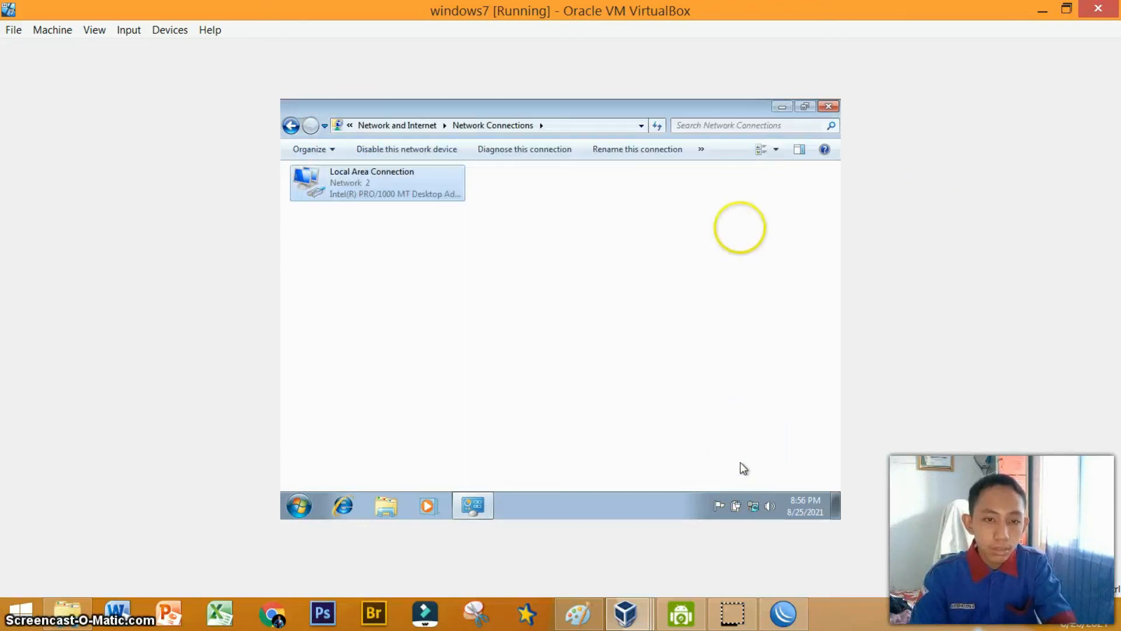
{"action": "left_click", "coordinate": [823, 107]}
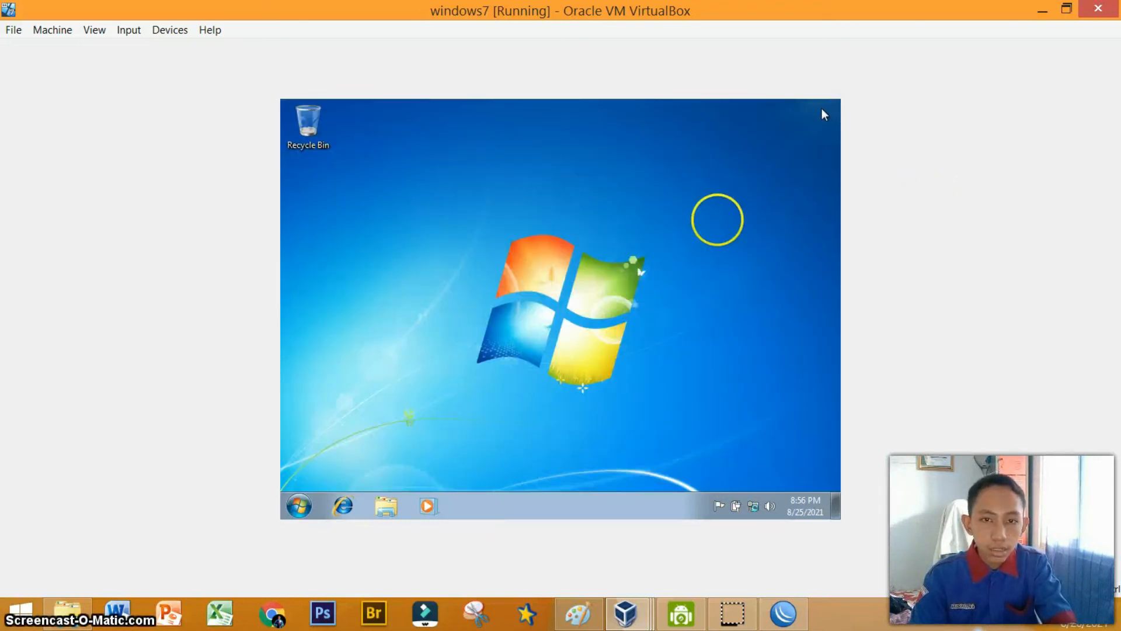
Open a command prompt, ping 8.8.8.8 from the Windows 7 client, and close the window.
{"action": "key", "text": "super+r"}
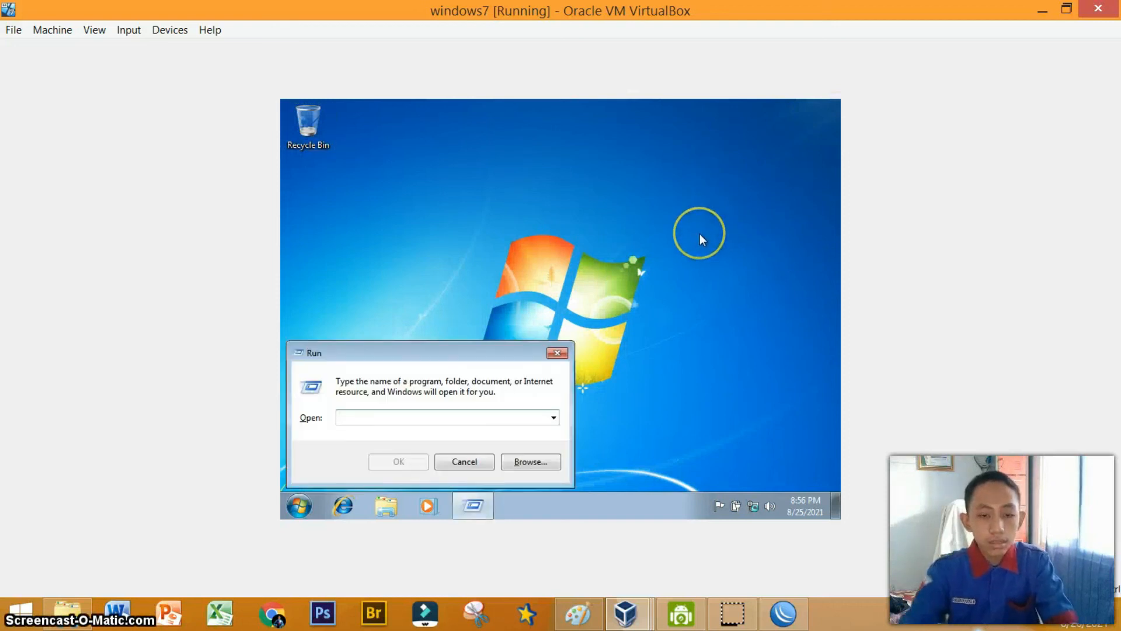
{"action": "type", "text": "cmd"}
{"action": "key", "text": "Return"}
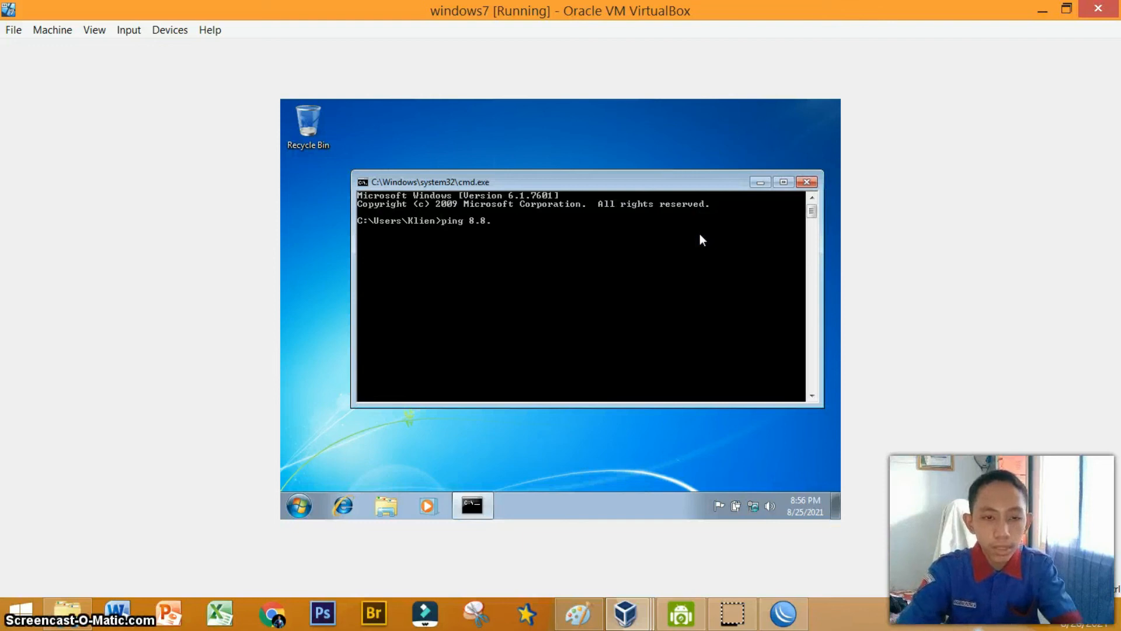
{"action": "type", "text": "ping 8.8.8.8"}
{"action": "key", "text": "Return"}
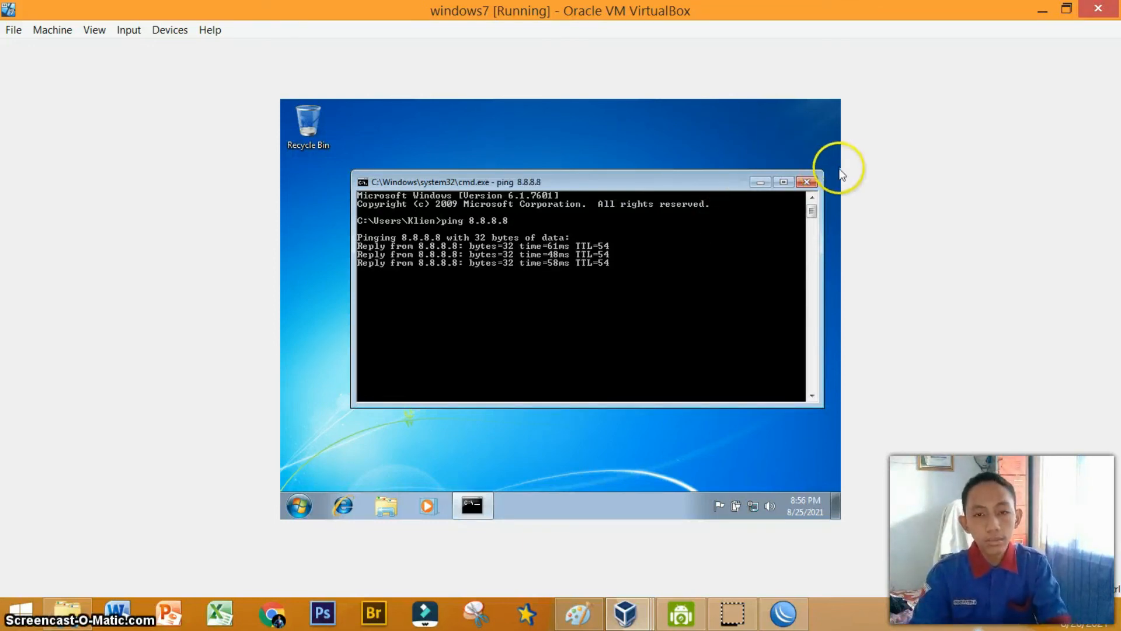
{"action": "left_click", "coordinate": [812, 178]}
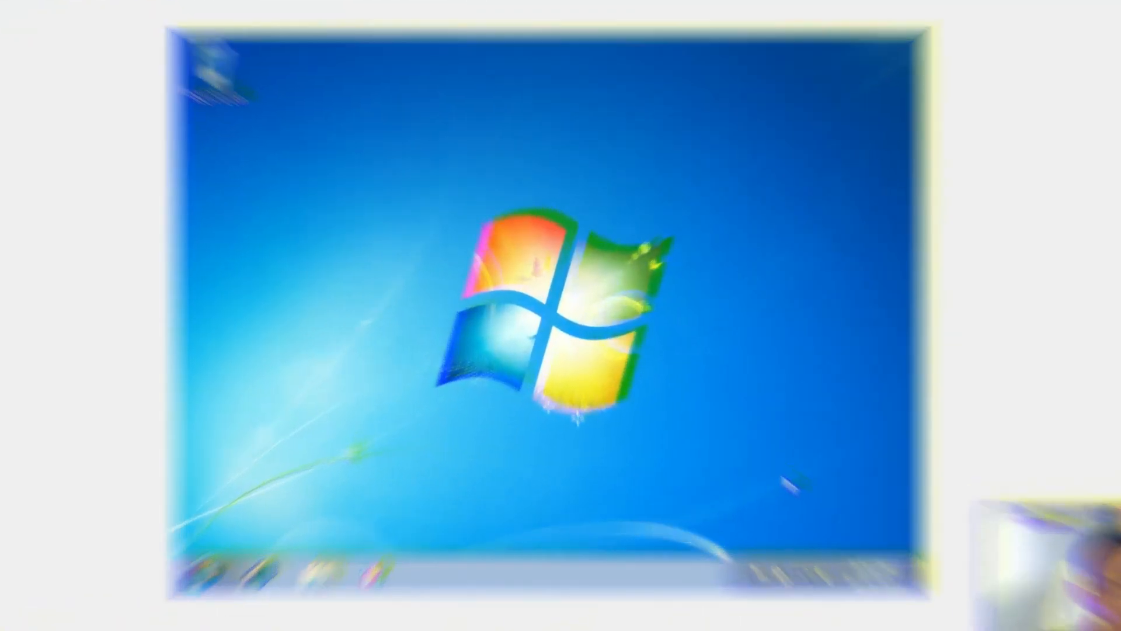